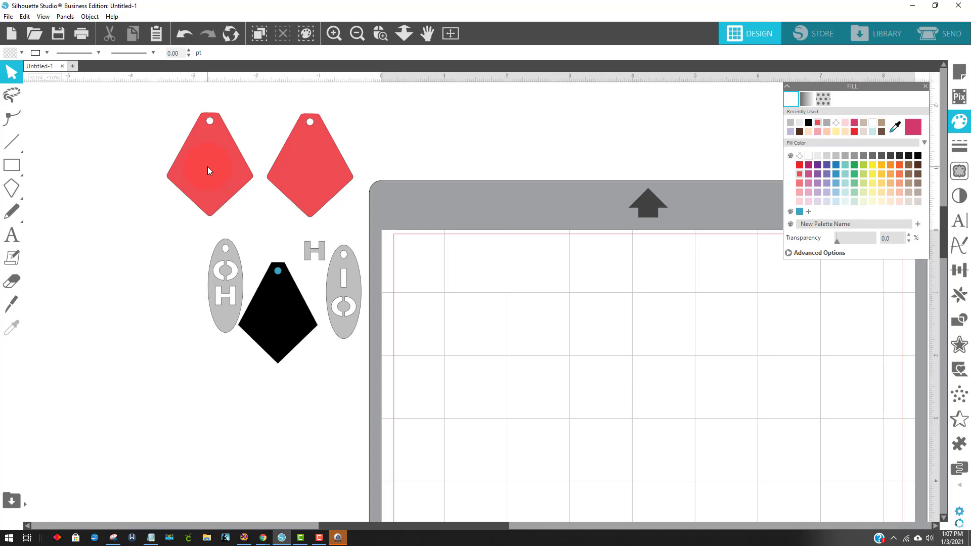
Draw a kite shape about 1.36 in wide and 1.94 in high near the page's upper-left corner
left_click(9, 188)
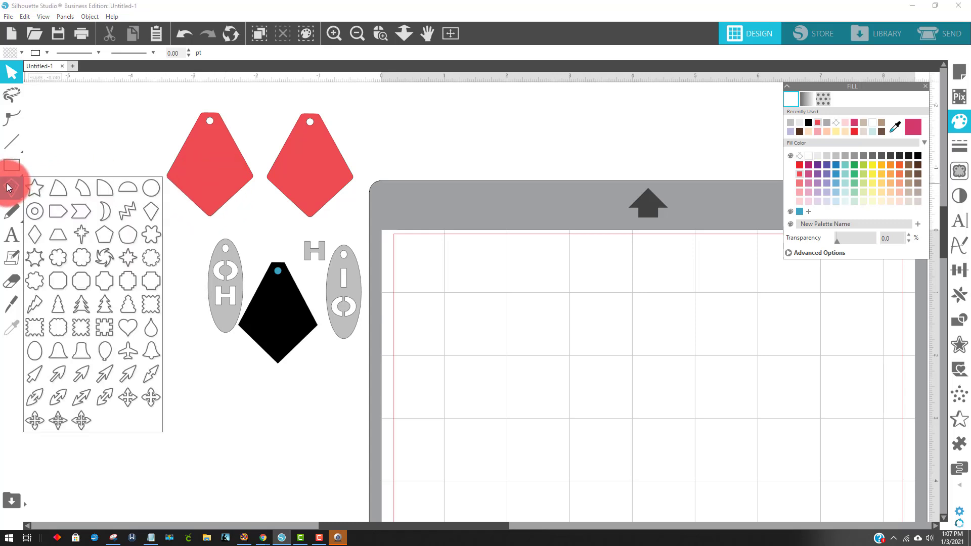
left_click(11, 188)
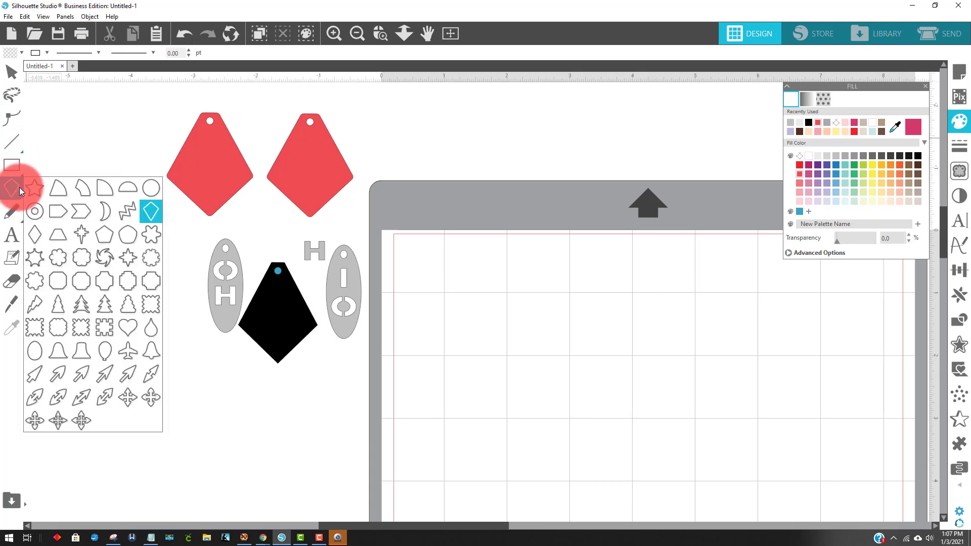
left_click(35, 188)
mouse_move(11, 190)
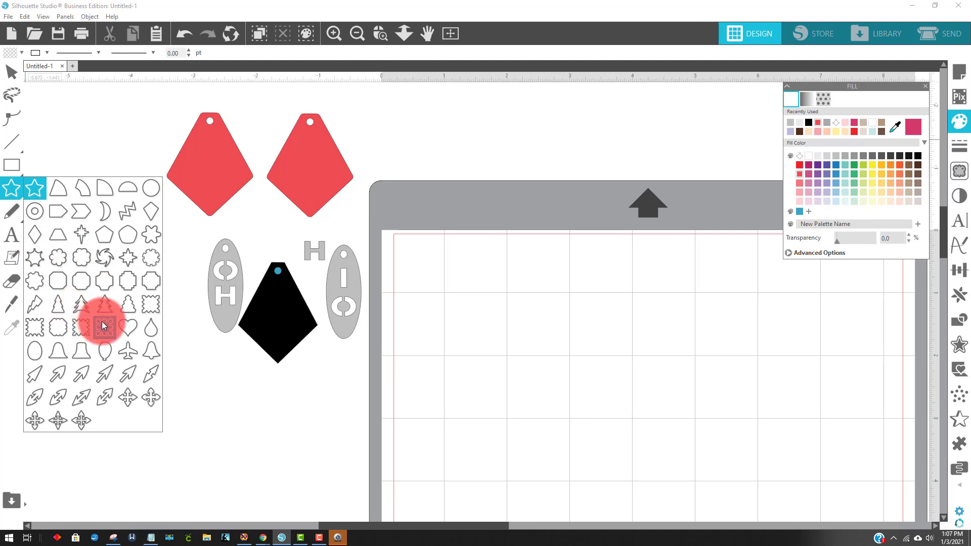
left_click(149, 212)
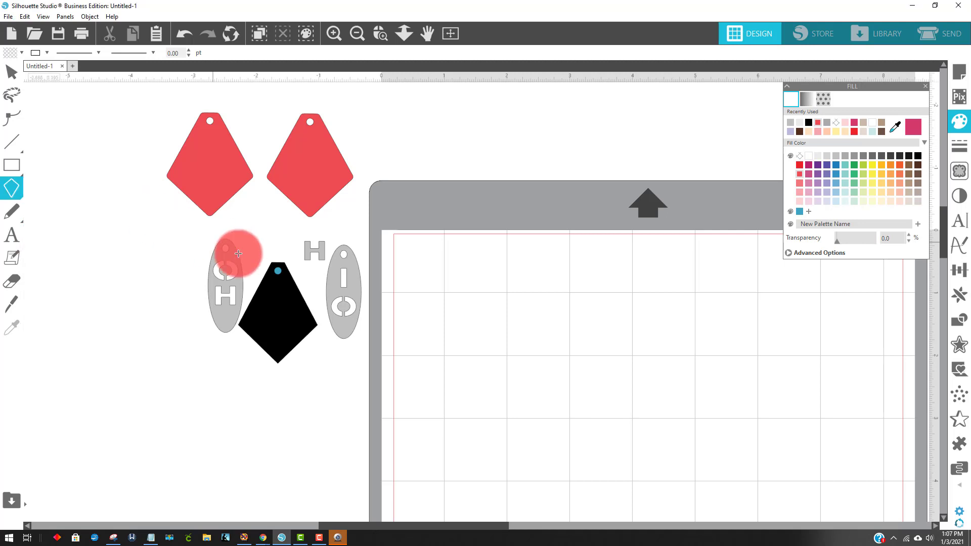
left_click(22, 193)
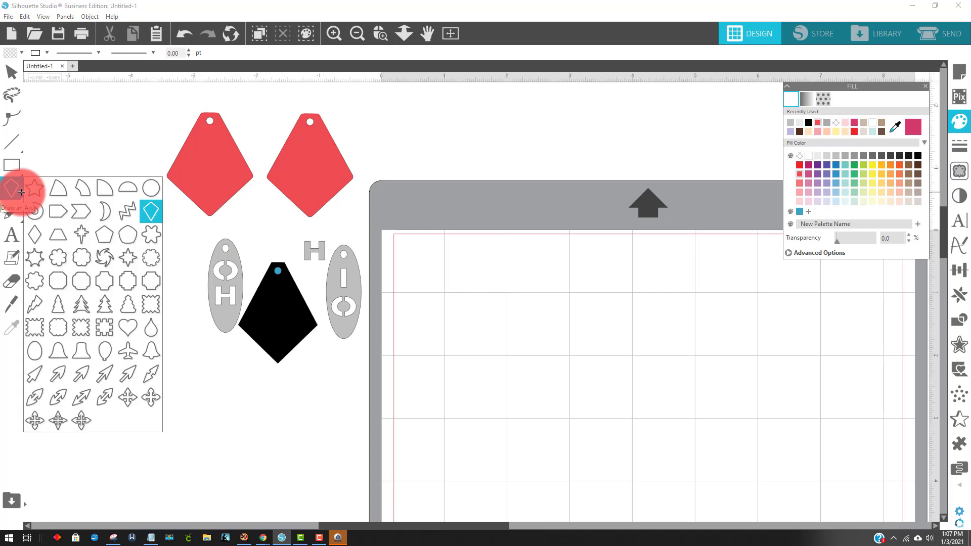
left_click_drag(459, 272, 469, 393)
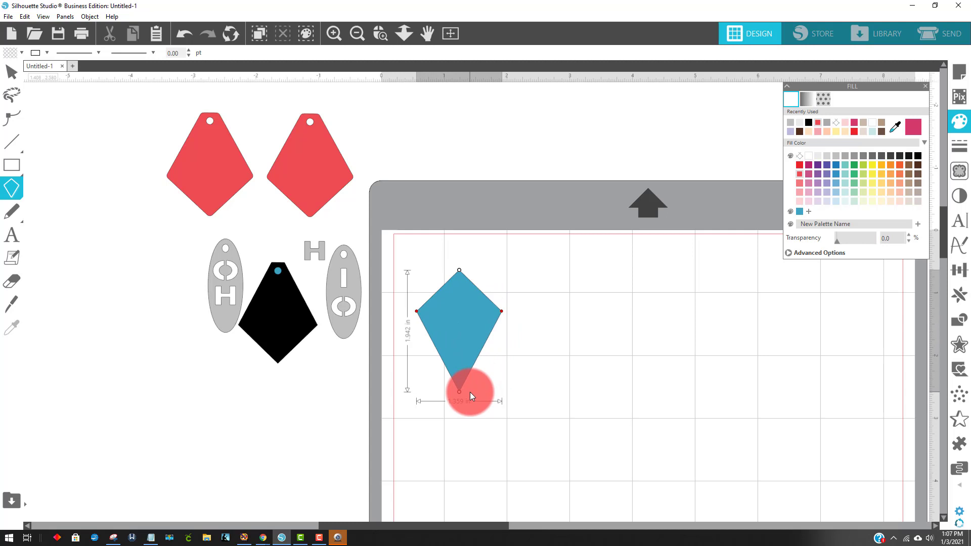
left_click_drag(470, 393, 469, 392)
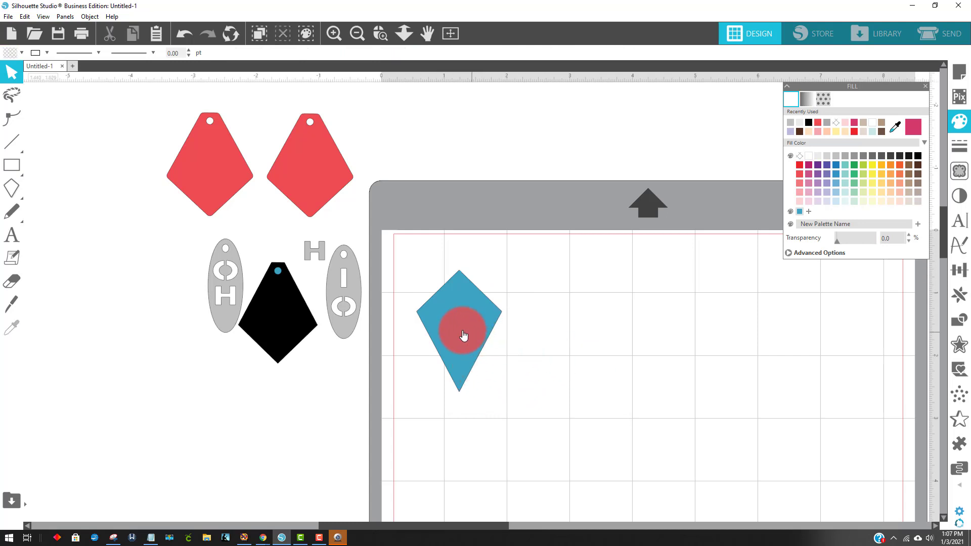
Rotate the kite 180 degrees so its long point faces up
left_click_drag(462, 336, 464, 336)
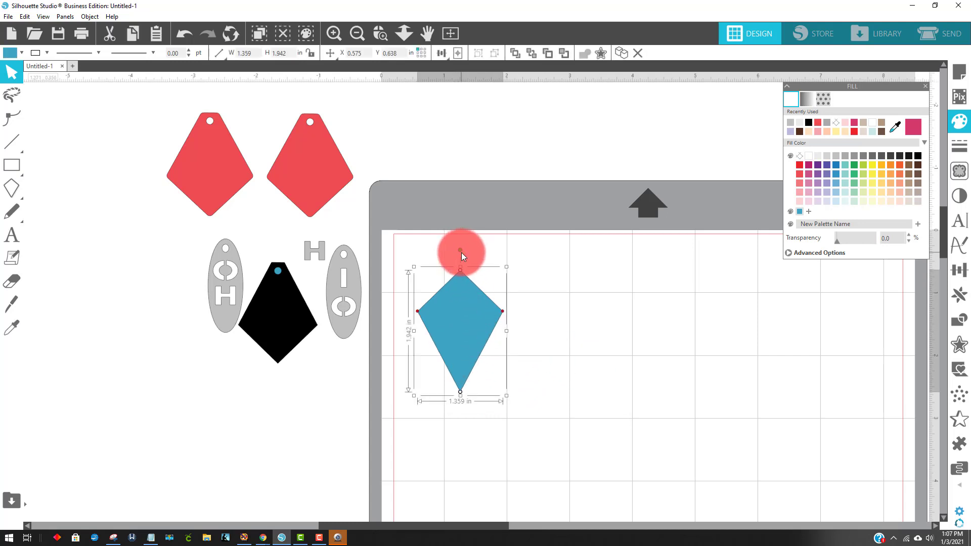
left_click_drag(460, 252, 455, 412)
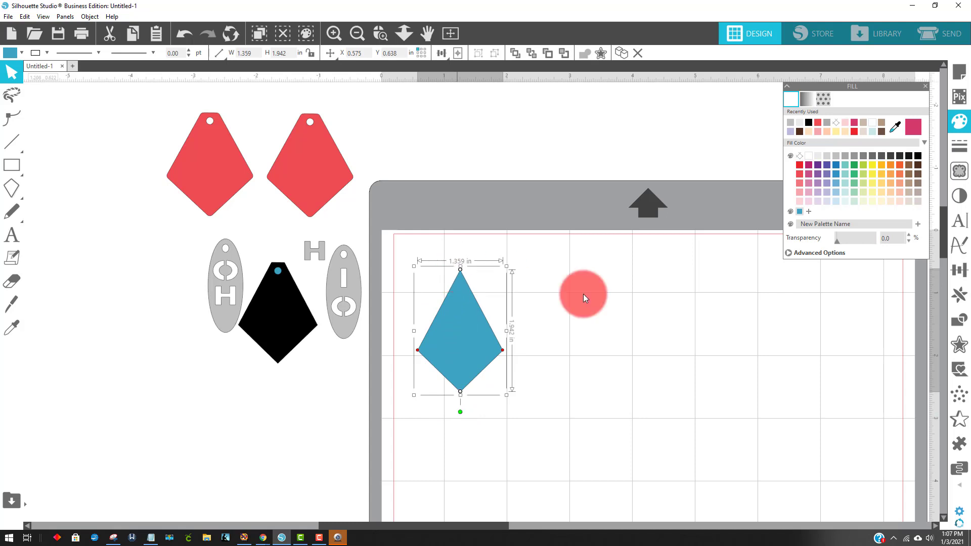
left_click(526, 304)
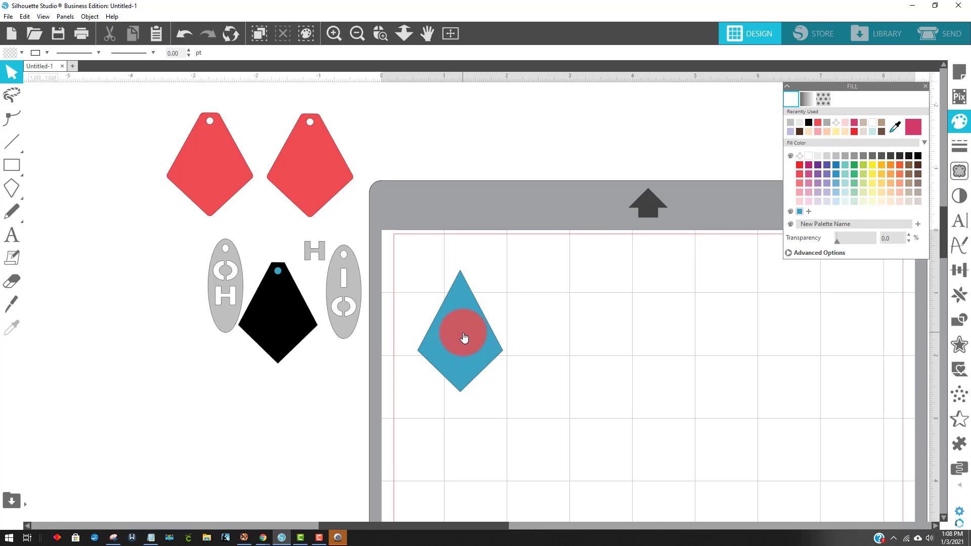
Move the kite so its top and bottom points line up with the vertical gridline at 2 in
left_click_drag(464, 338, 511, 336)
left_click(380, 34)
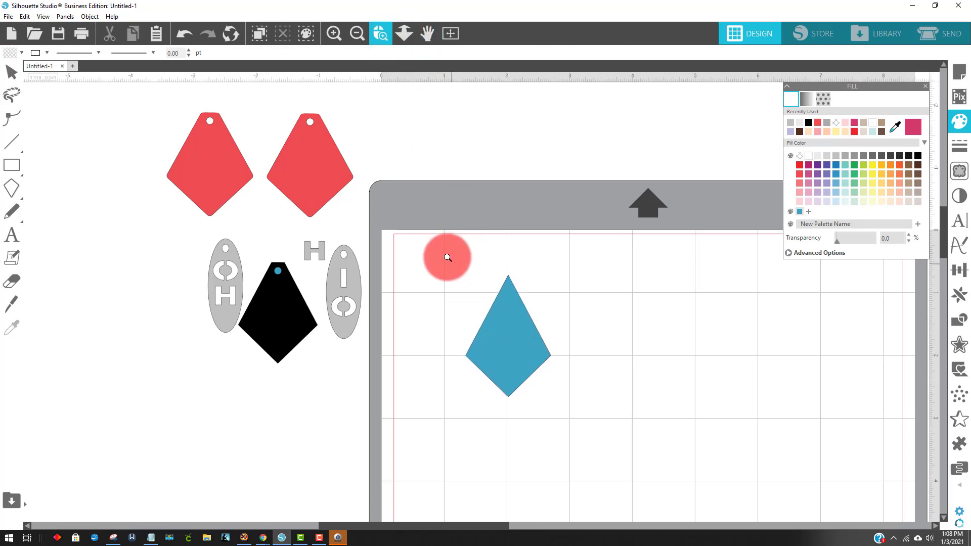
left_click_drag(443, 245, 579, 420)
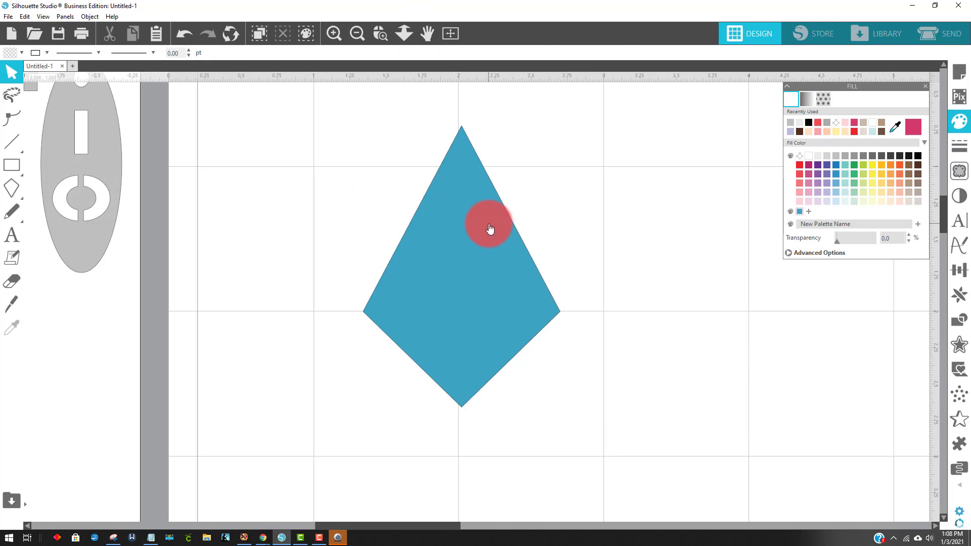
left_click_drag(490, 228, 486, 226)
left_click(538, 238)
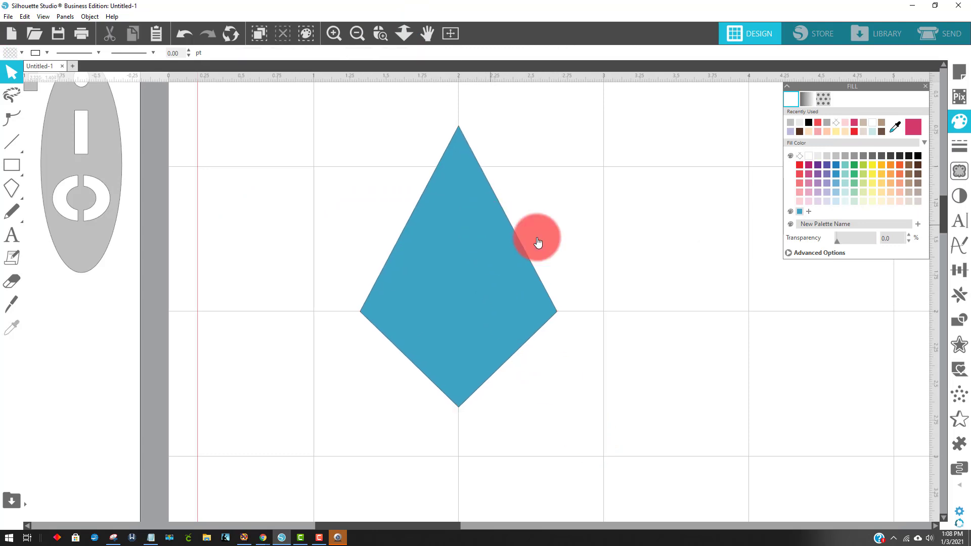
Nudge the kite right and left in small increments around the 2 in vertical gridline
left_click(499, 290)
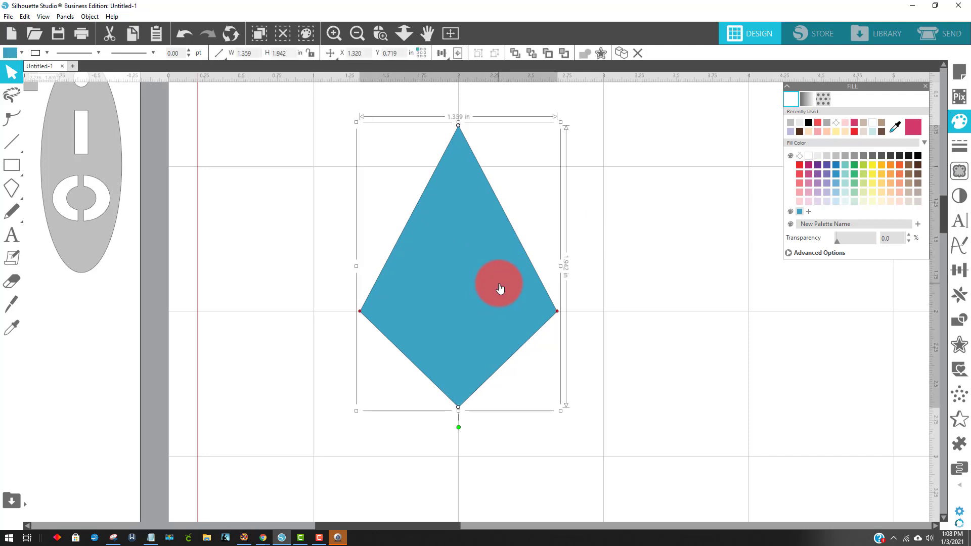
key("Right")
key("Right")
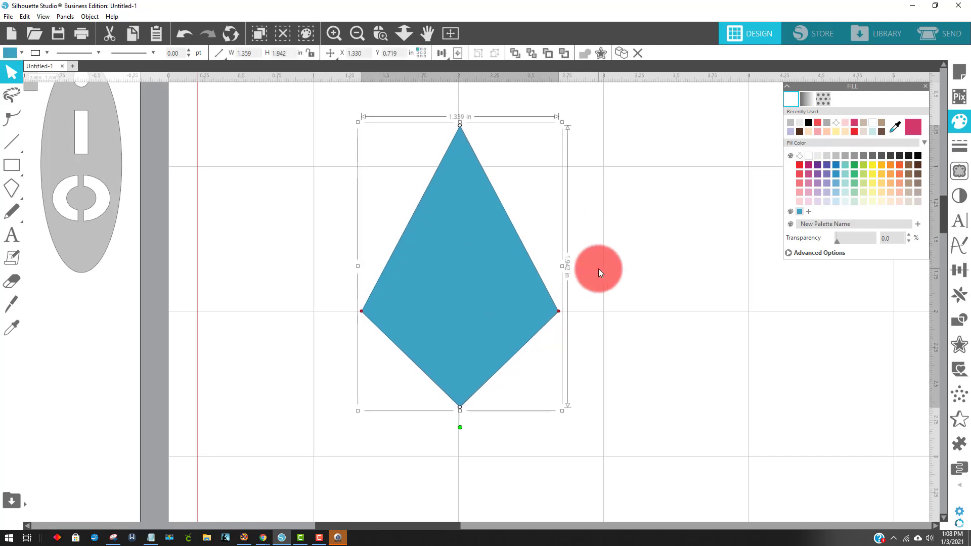
key("Right")
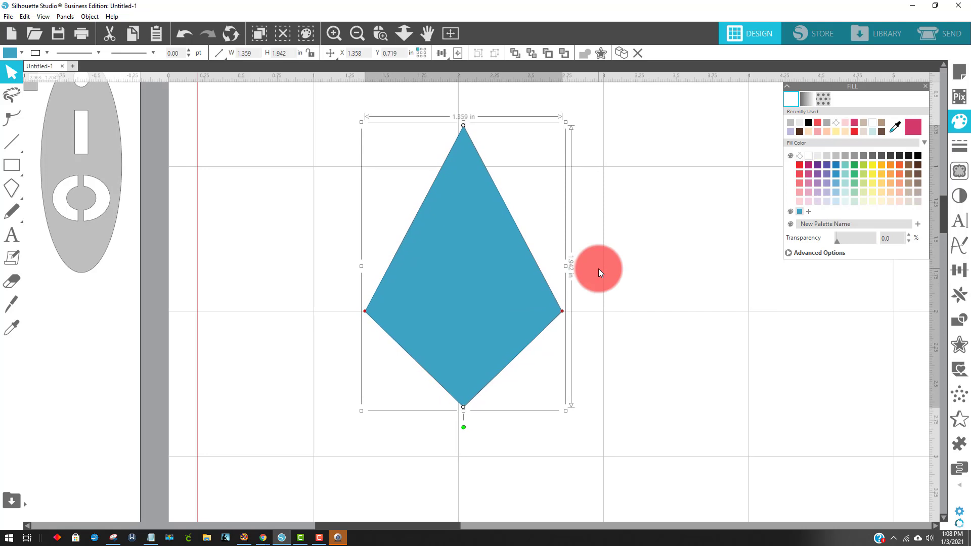
key("Left")
key("Left")
key("Left")
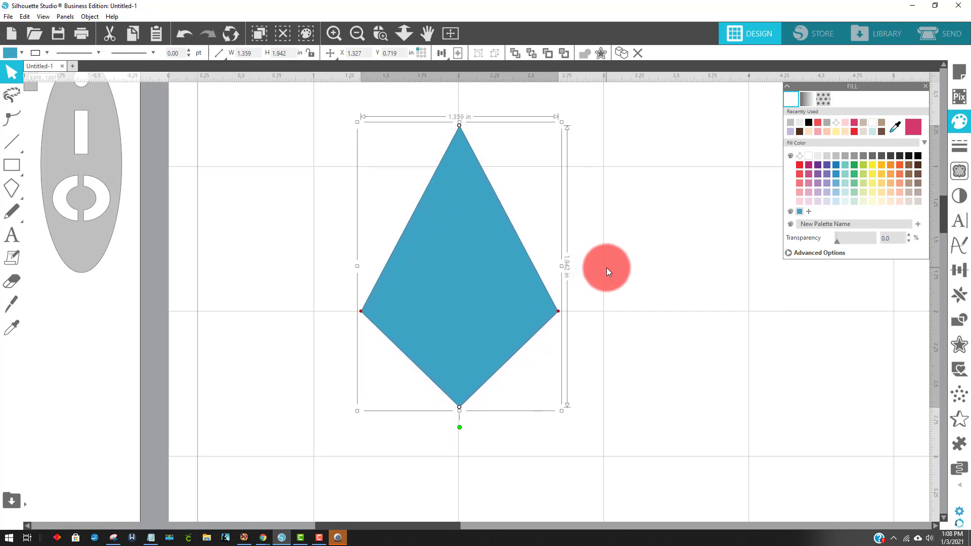
key("Right")
key("Right")
key("Right")
key("Right")
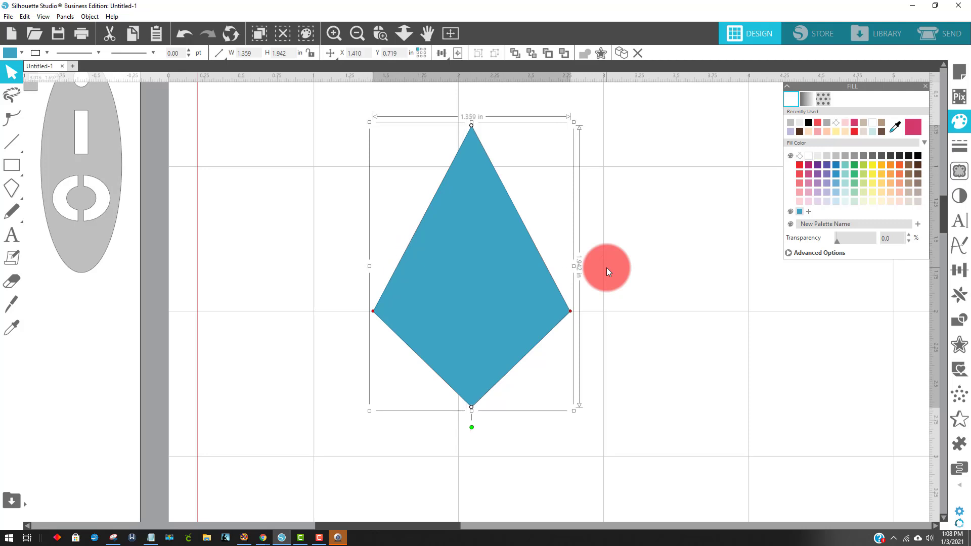
key("Right")
key("Right")
key("Right")
key("Right")
key("Right")
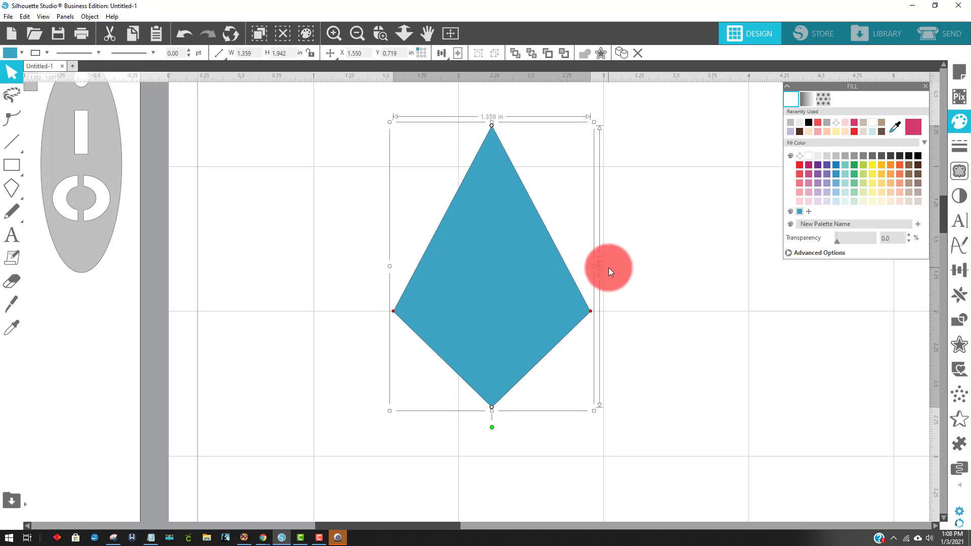
key("Left")
key("Left")
key("Left")
key("Left")
key("Left")
key("Left")
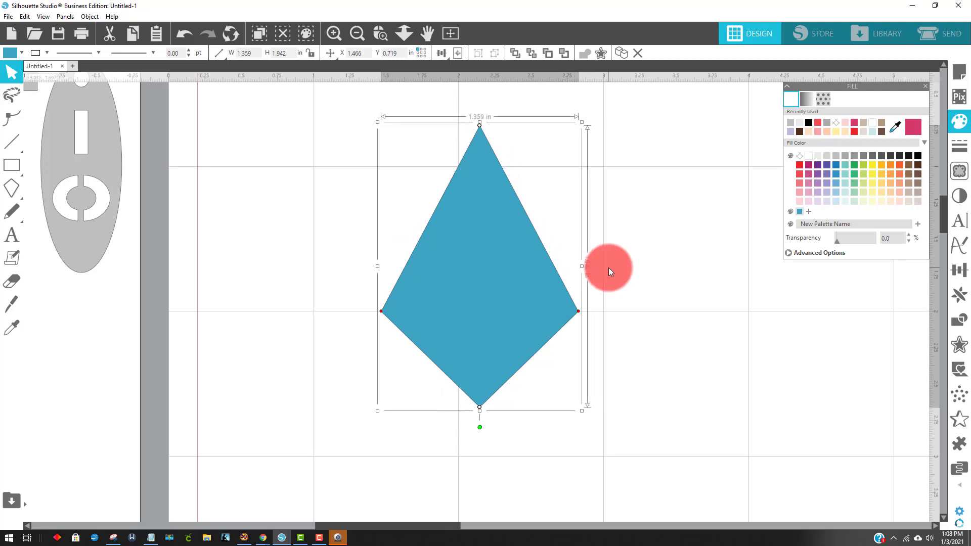
key("Left")
key("Left")
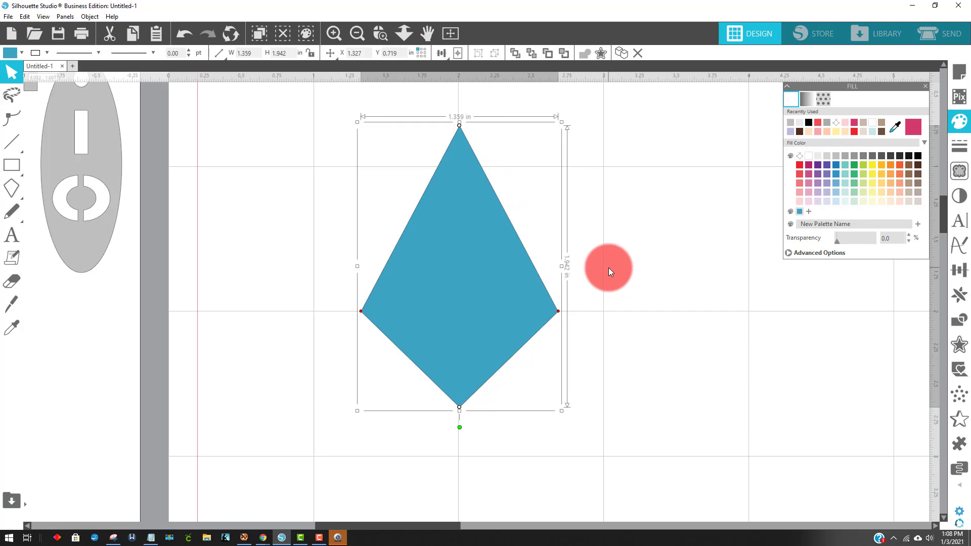
key("Left")
key("Right")
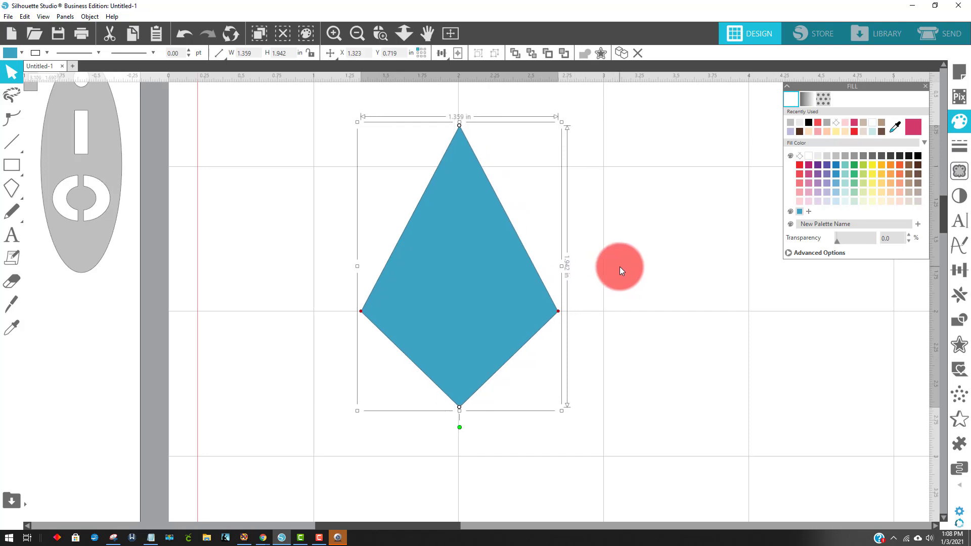
left_click(669, 220)
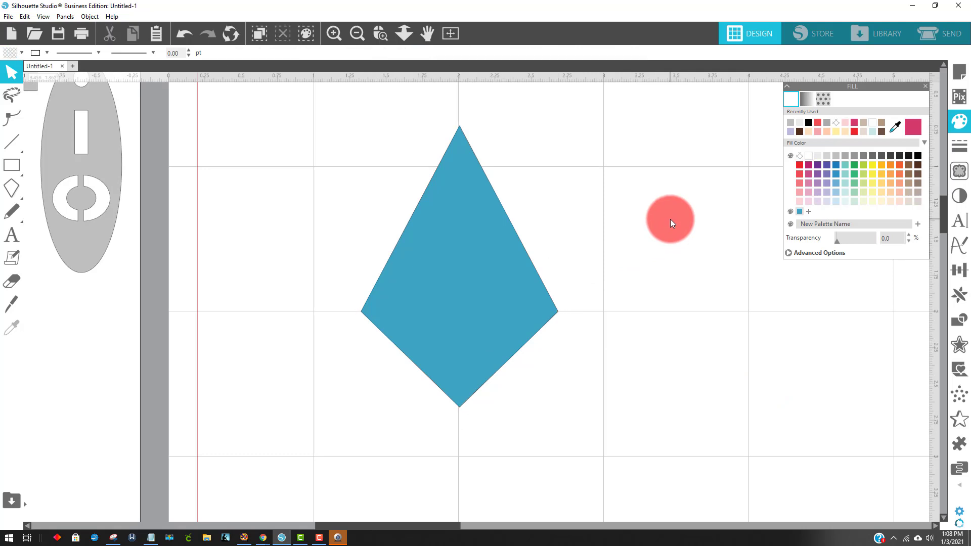
Fine-tune the kite's position to X 1.320 in and Y 0.726 in, centred on the 2 in vertical gridline
left_click(478, 178)
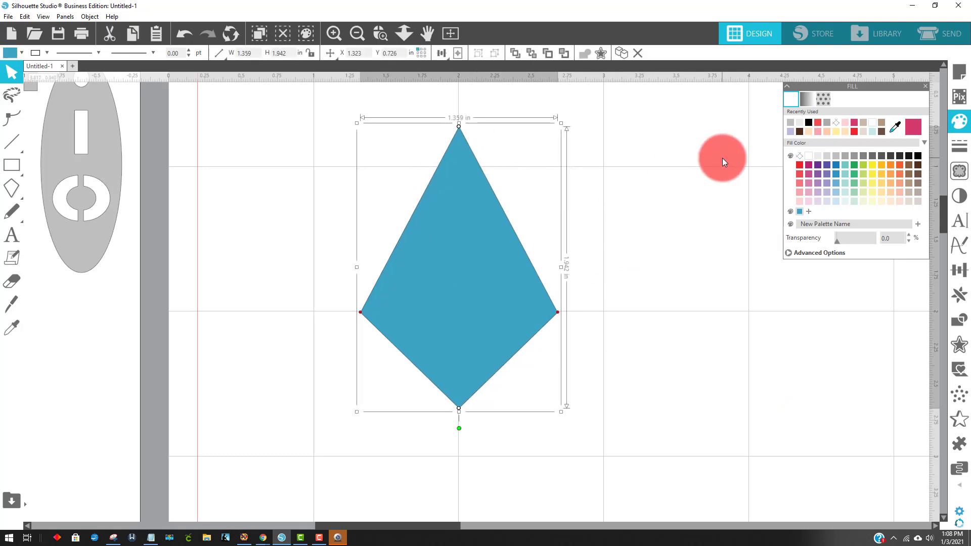
left_click(719, 128)
left_click(474, 212)
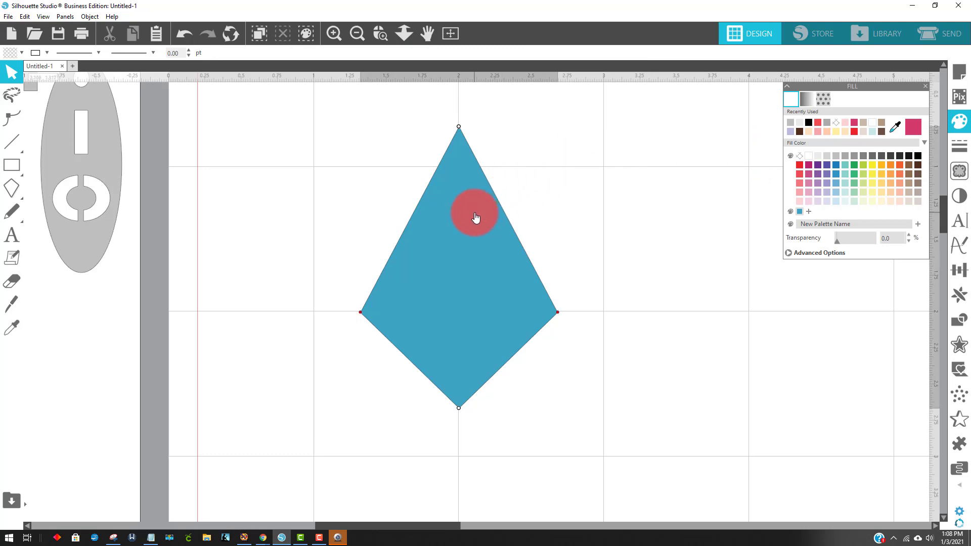
left_click(591, 137)
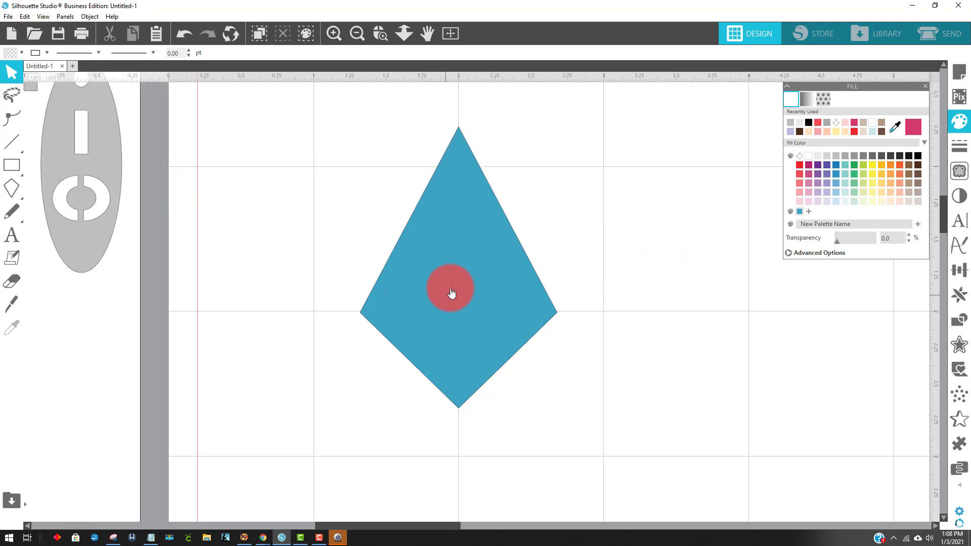
Convert the kite shape to an editable path
left_click(456, 273)
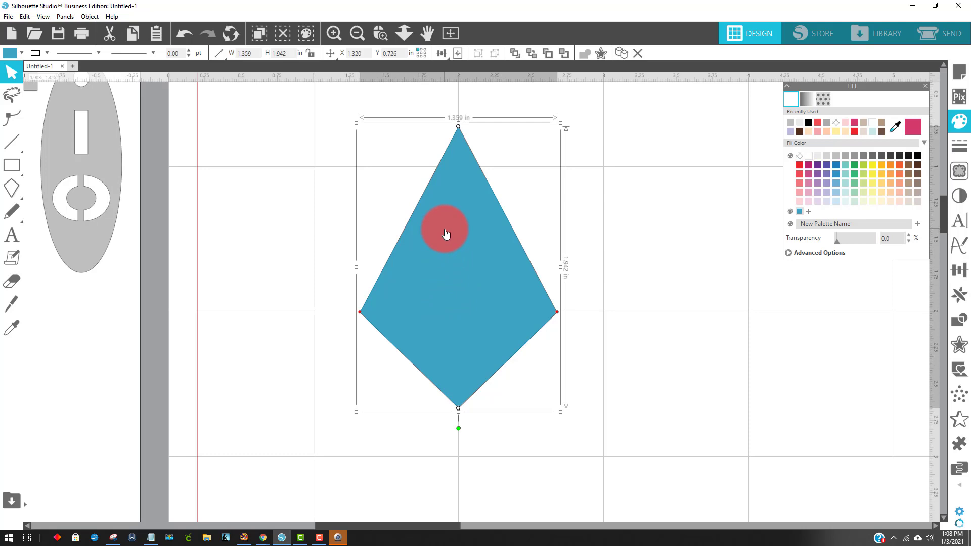
double_click(445, 230)
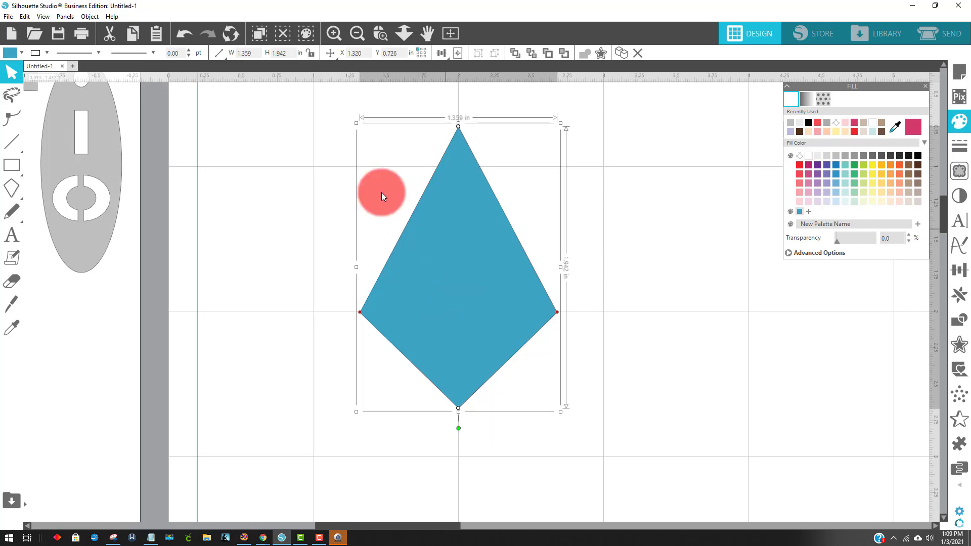
left_click(91, 16)
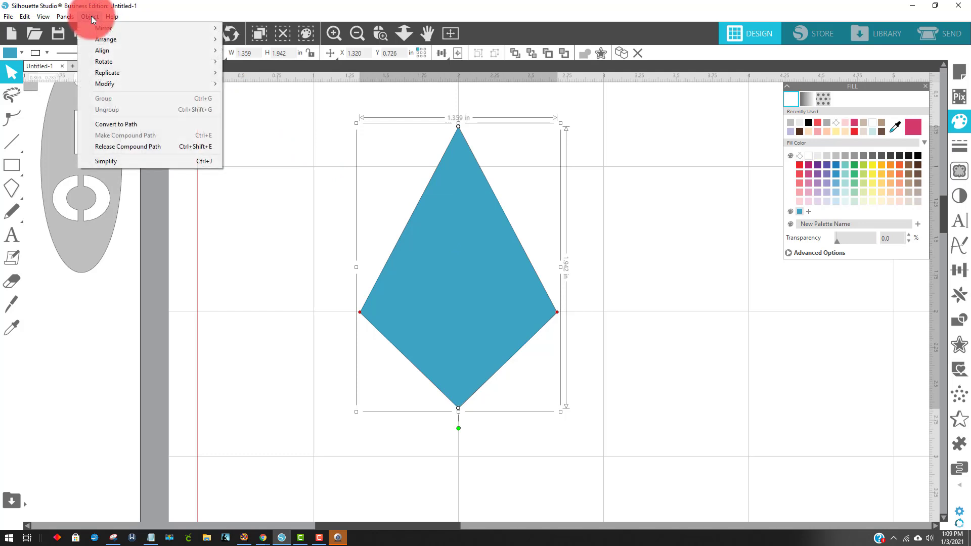
left_click(130, 125)
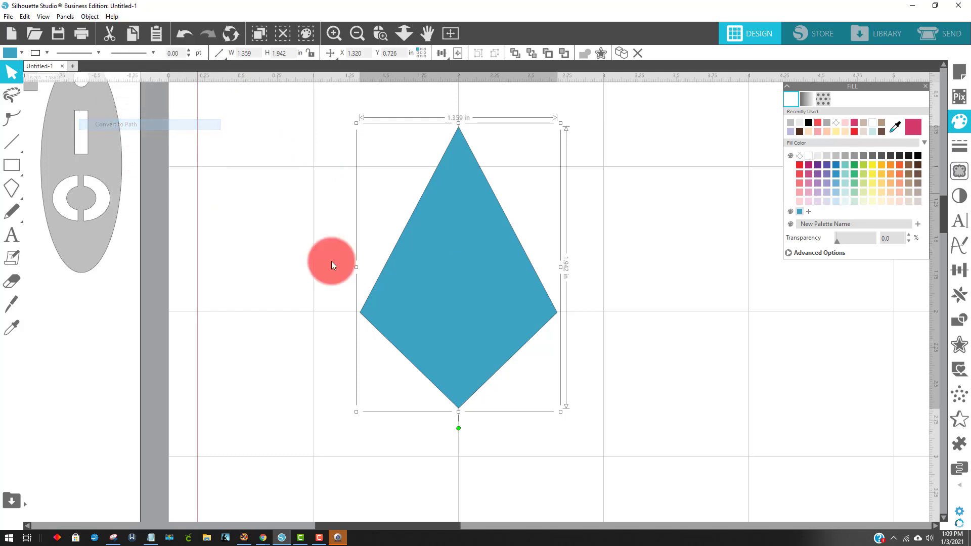
left_click(679, 241)
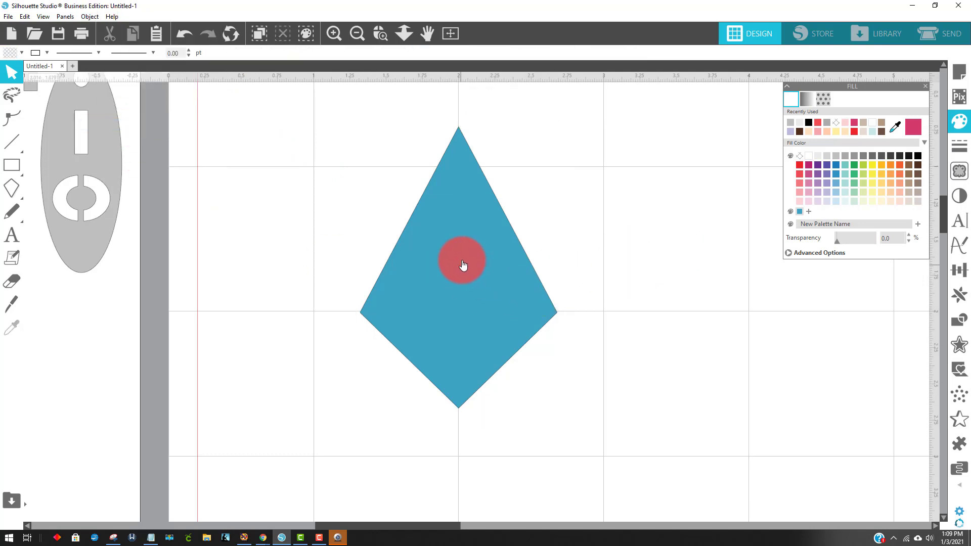
Add an edit point on each upper side of the kite where the 1 in horizontal gridline crosses it
double_click(478, 214)
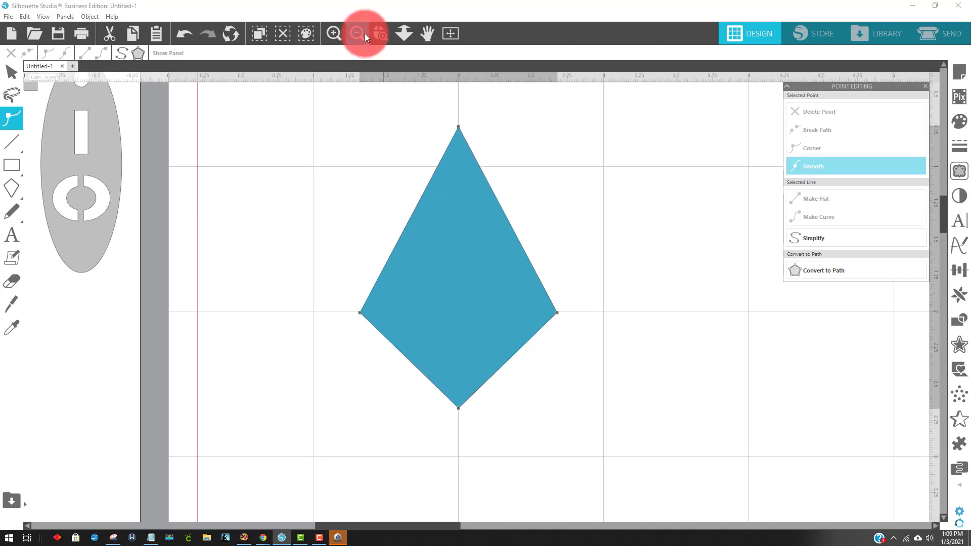
left_click(378, 34)
left_click_drag(364, 119, 574, 202)
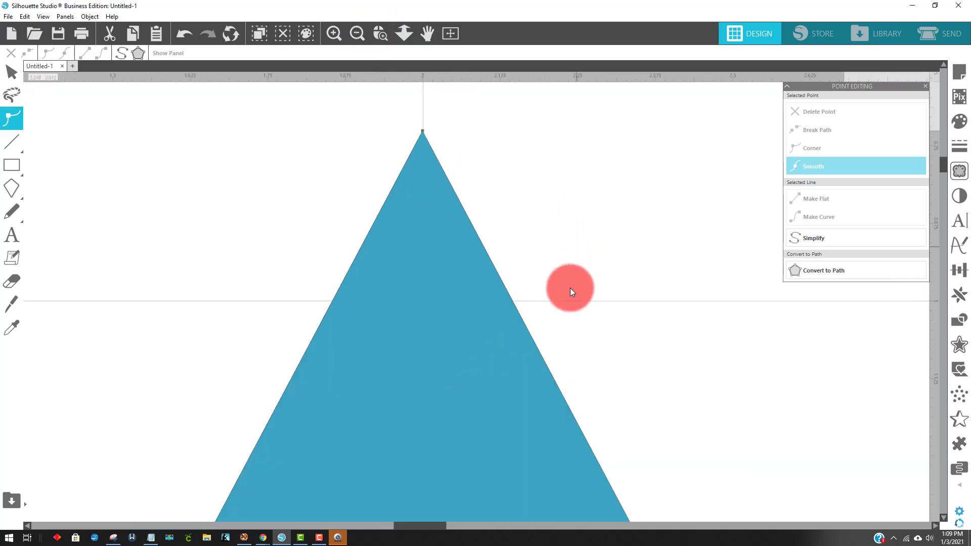
left_click(513, 302)
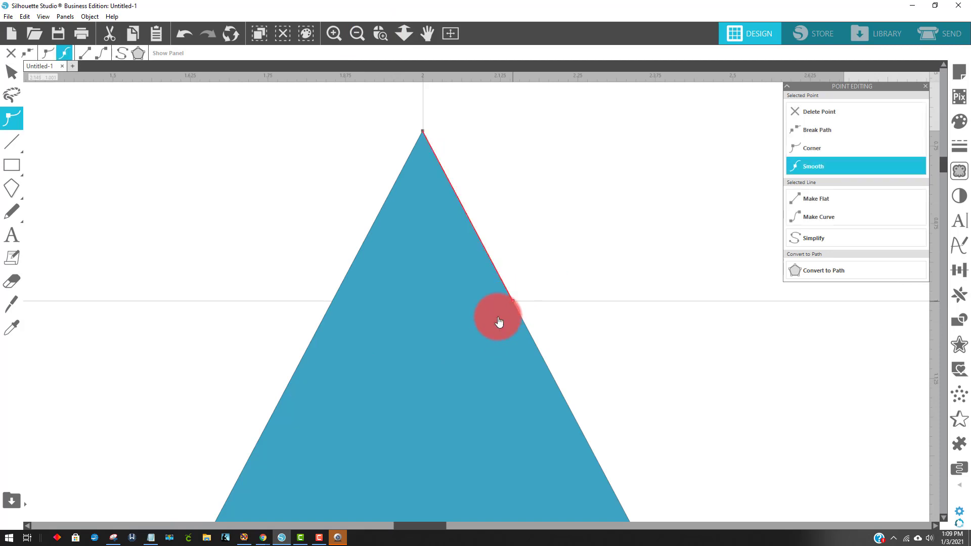
left_click(332, 302)
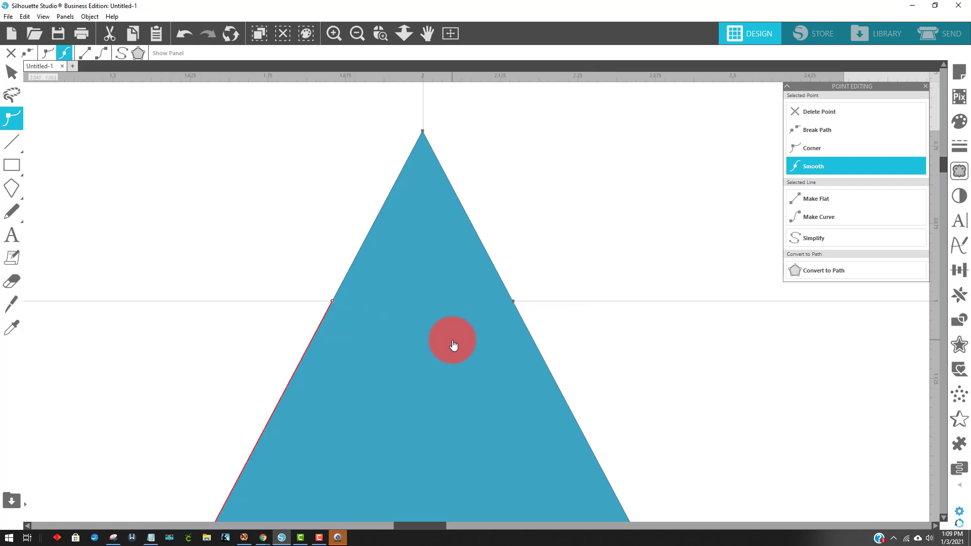
Slice the kite horizontally along the 1 in gridline with a straight outline Knife cut, with auto-apply turned off
left_click(515, 303)
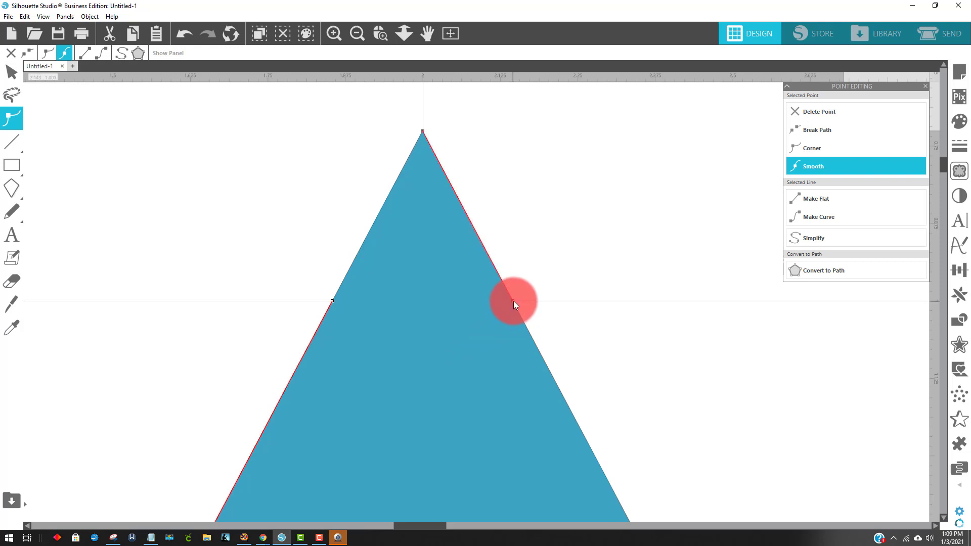
left_click(281, 288)
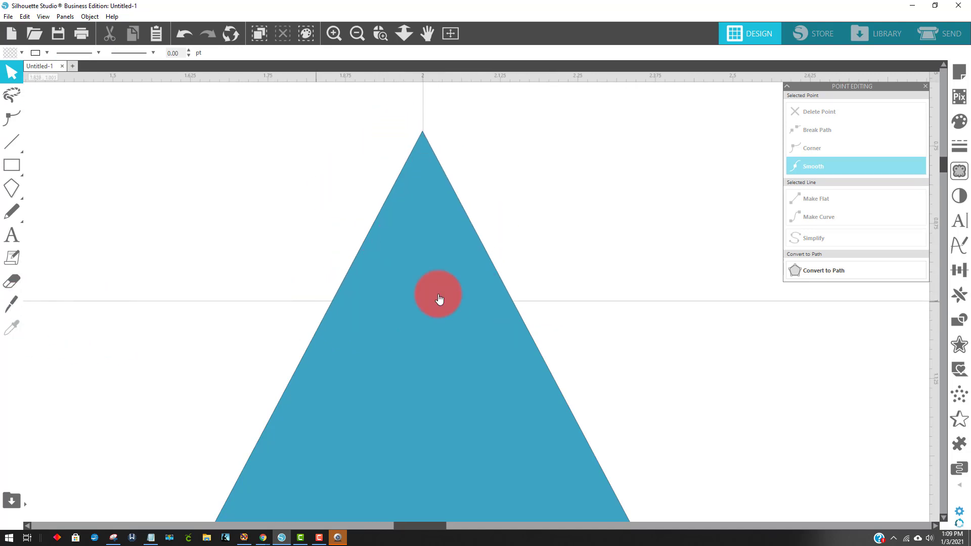
left_click(11, 306)
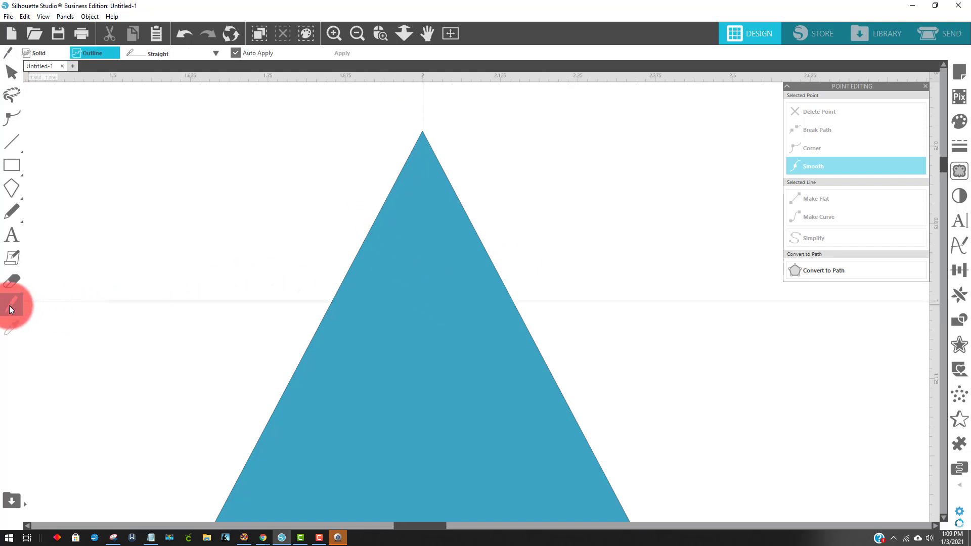
left_click(236, 54)
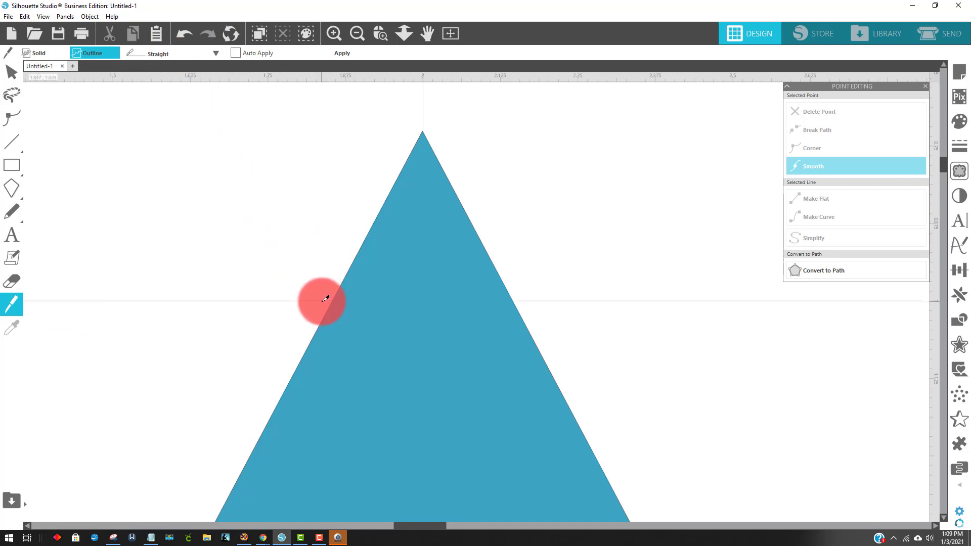
left_click_drag(325, 299, 538, 302)
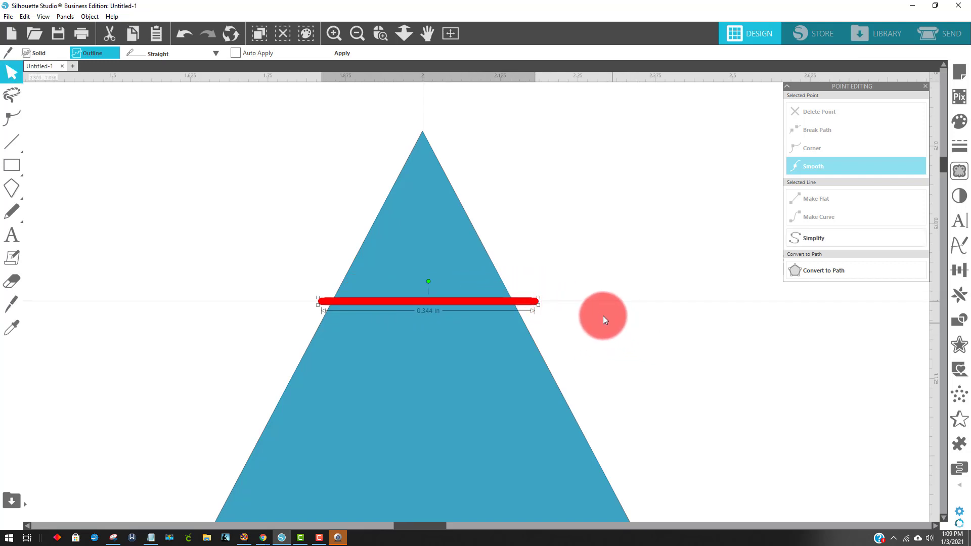
left_click(347, 54)
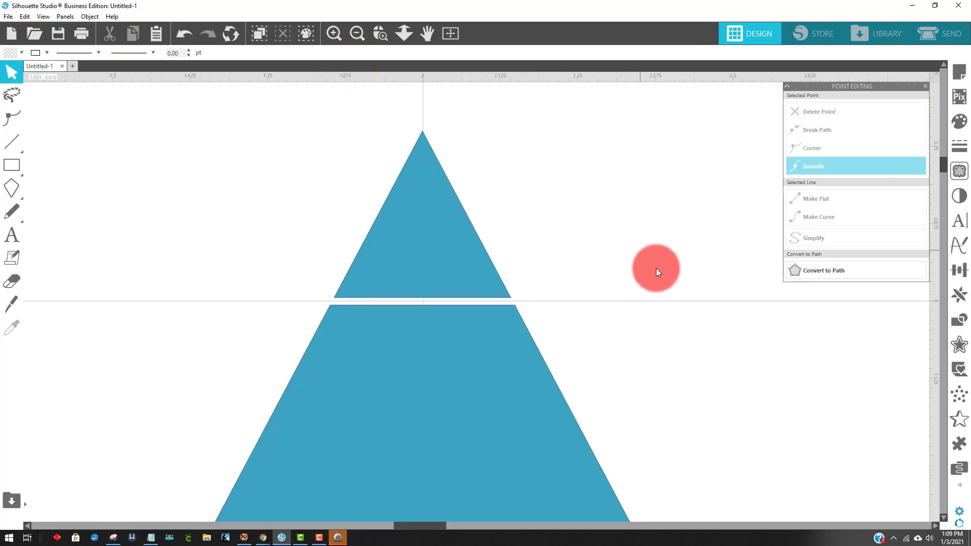
Separate the cut-off triangular tip from the kite and delete it
left_click_drag(436, 245, 883, 399)
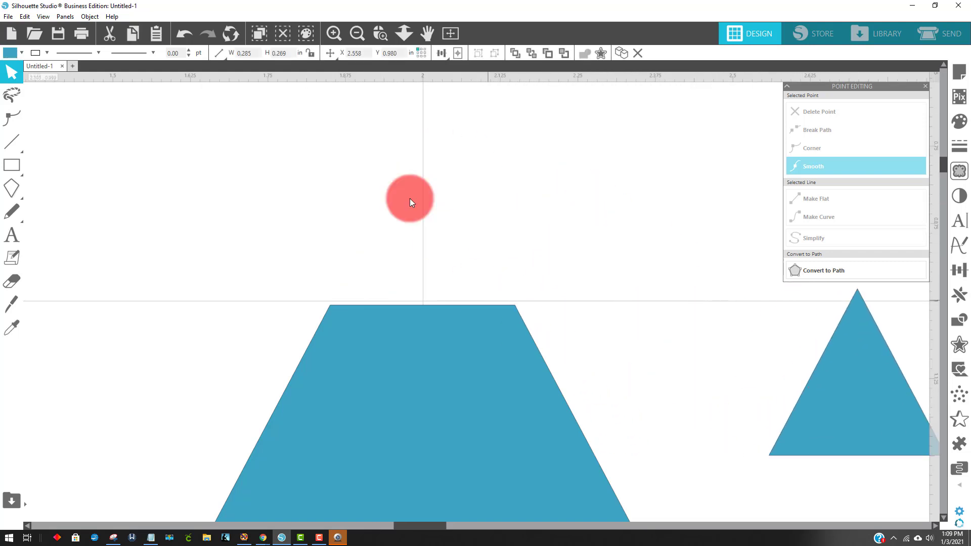
left_click(410, 198)
left_click(362, 34)
left_click(358, 32)
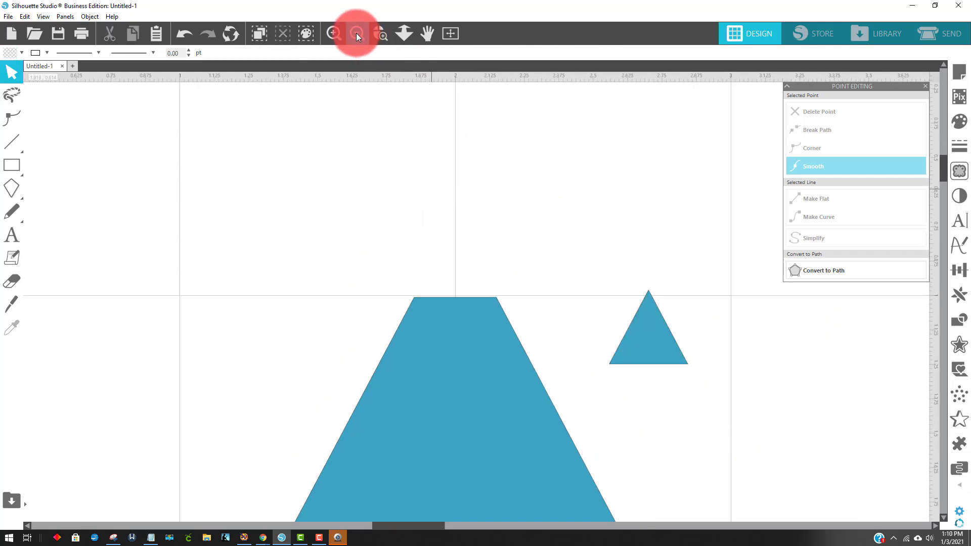
left_click(357, 33)
left_click(359, 33)
left_click_drag(511, 390, 455, 318)
left_click(558, 321)
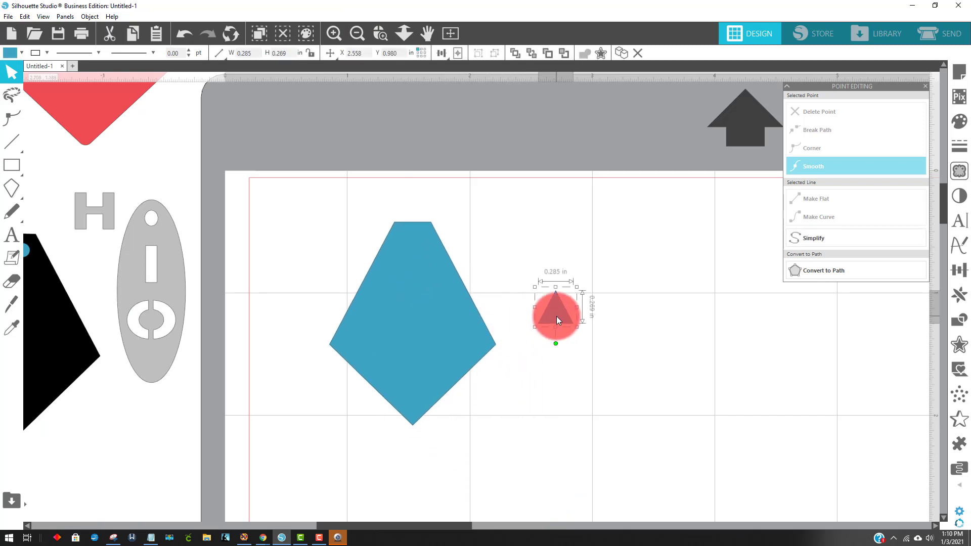
key("Delete")
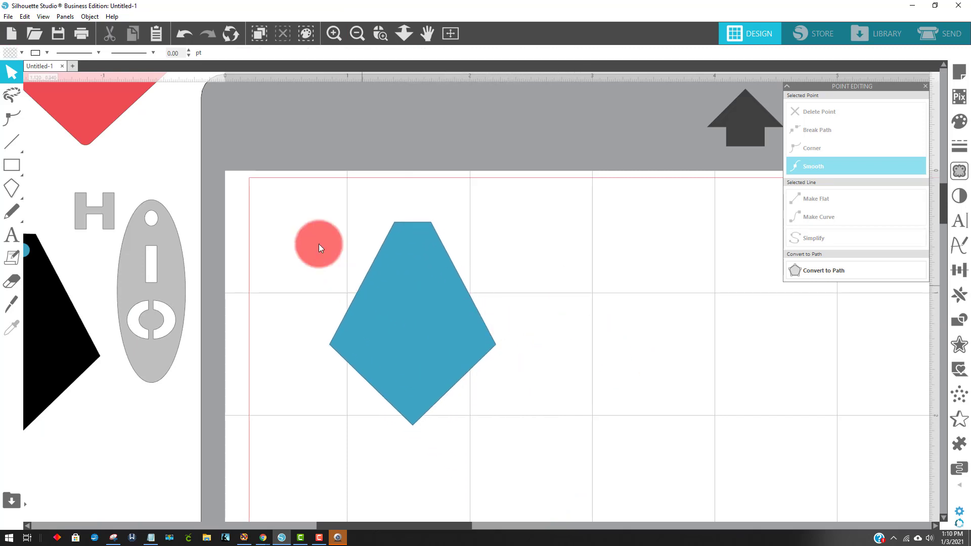
Move the red sample earring down so it sits just below the black sample
left_click_drag(135, 121, 122, 522)
left_click(326, 391)
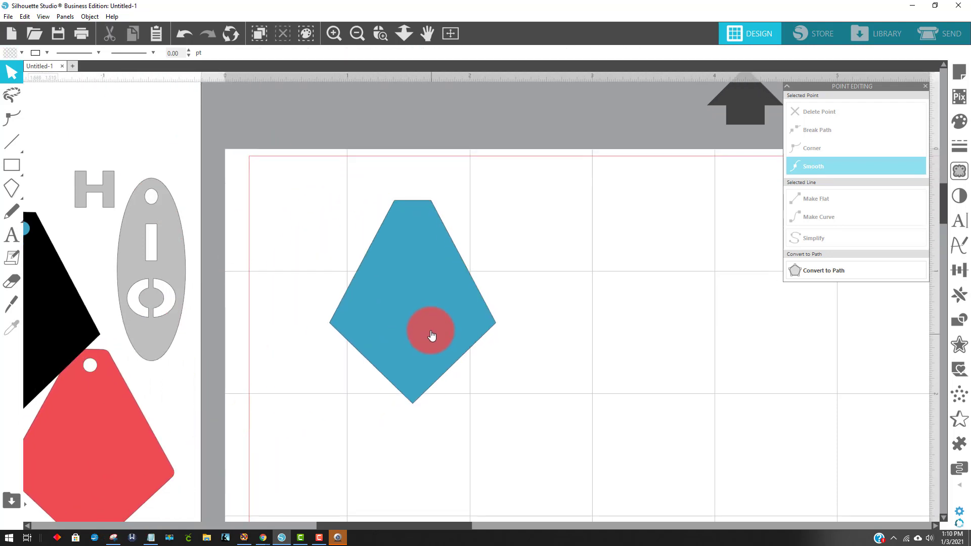
Create an internal offset of the flat-topped kite at a distance of 0.125 in
left_click(428, 323)
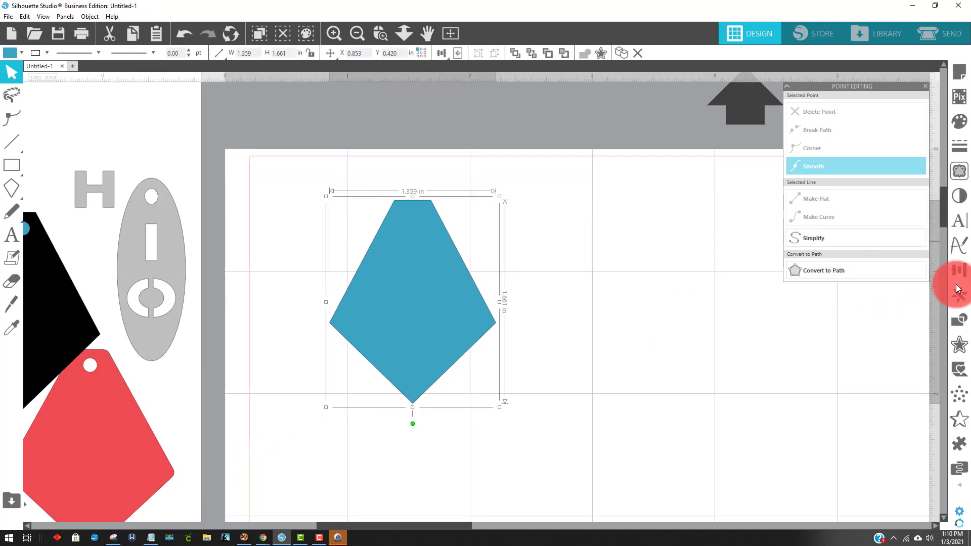
left_click(959, 345)
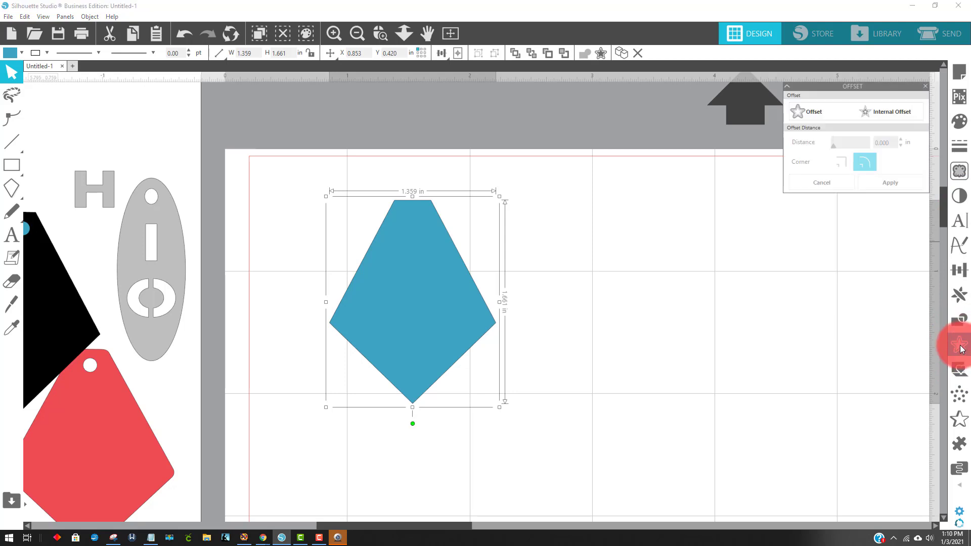
left_click(870, 113)
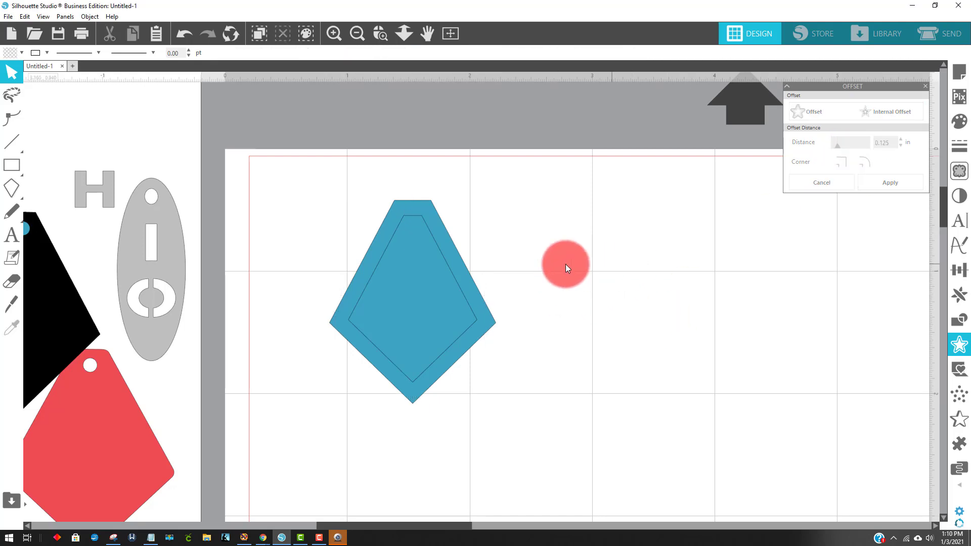
double_click(414, 215)
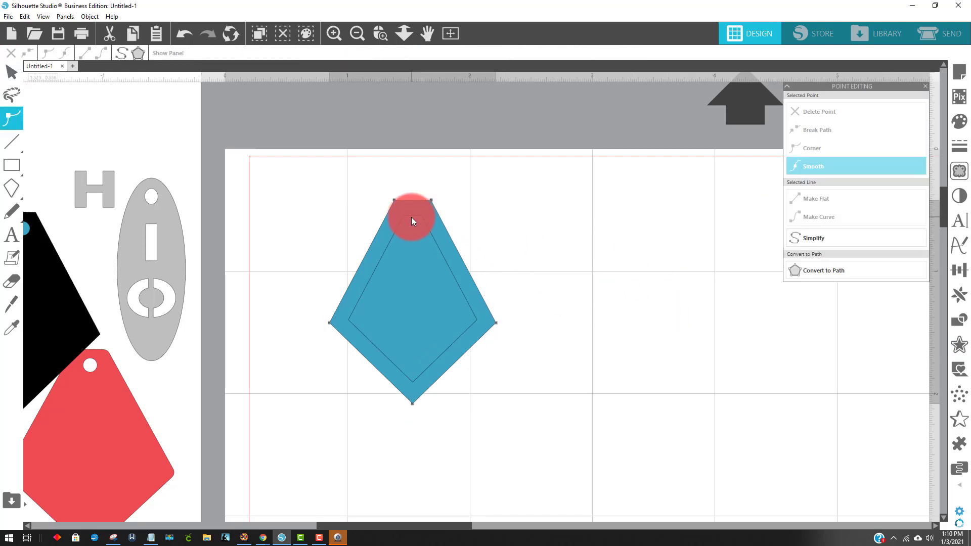
double_click(412, 222)
key("ctrl+z")
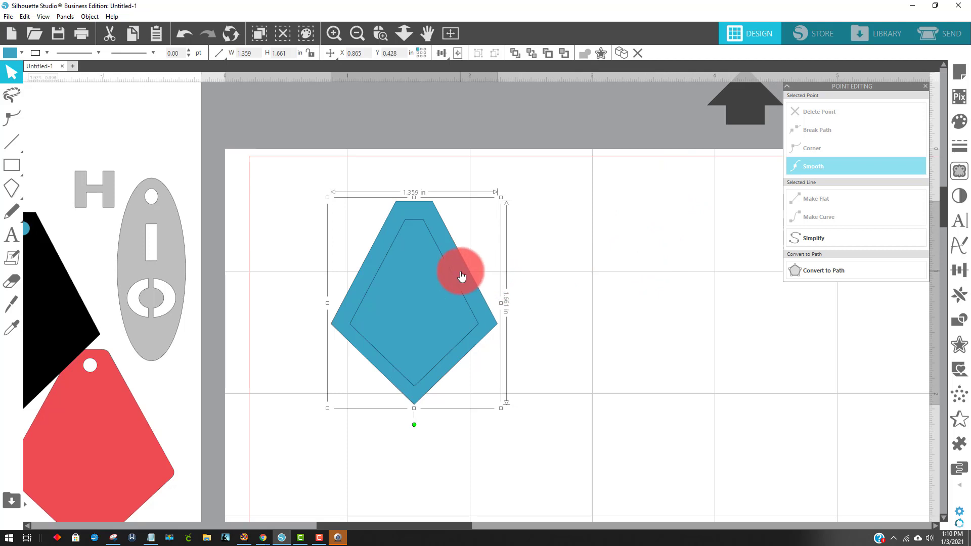
Move the blue kite aside from its inner offset outline and fill the inner outline with black
left_click_drag(461, 275, 665, 256)
left_click(424, 227)
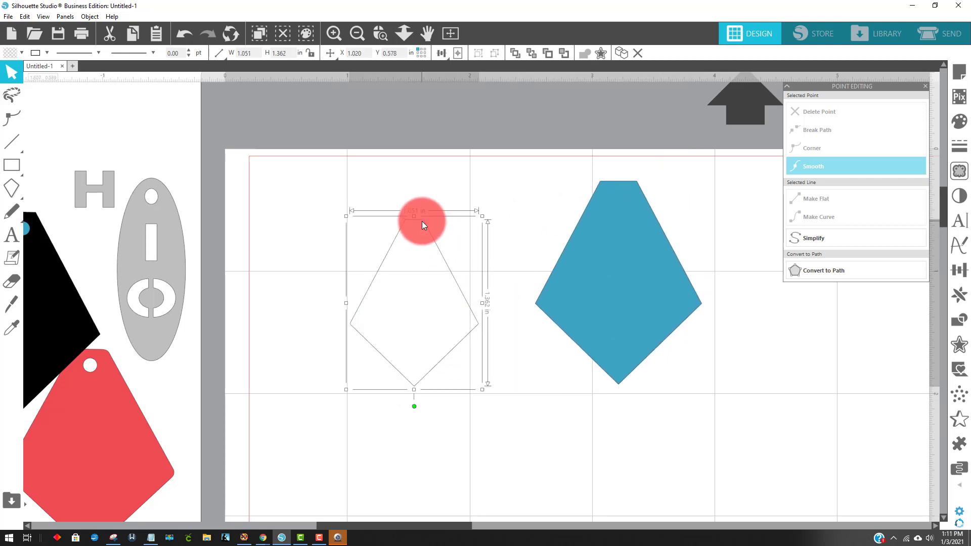
left_click(6, 53)
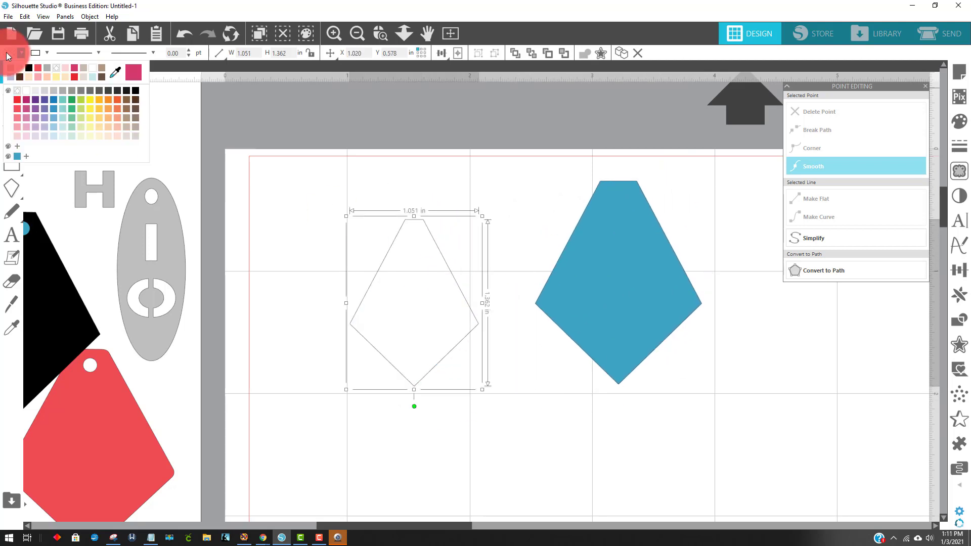
left_click(28, 67)
Place the blue kite back behind the black inner shape and align both shapes on their centres
left_click(619, 267)
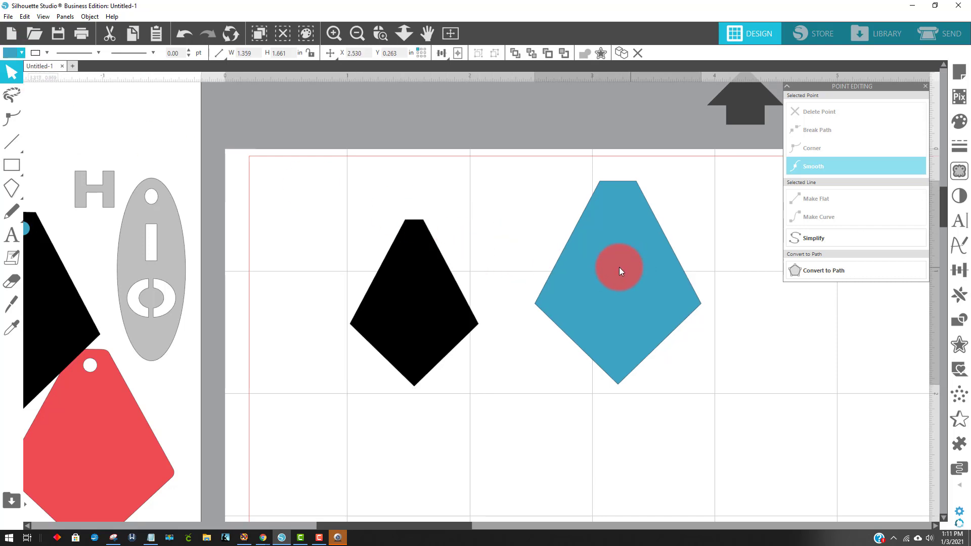
left_click_drag(619, 268, 434, 275)
left_click_drag(346, 159, 511, 330)
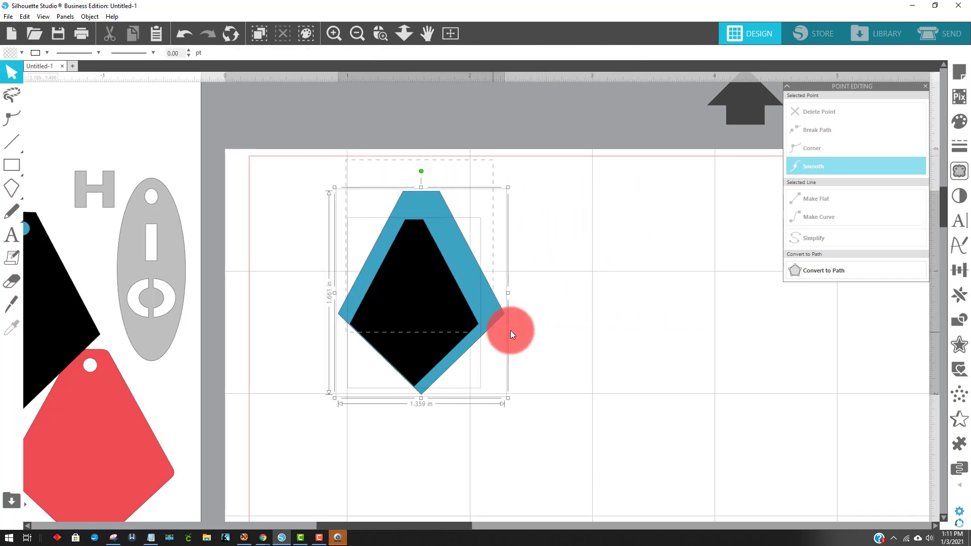
left_click(455, 41)
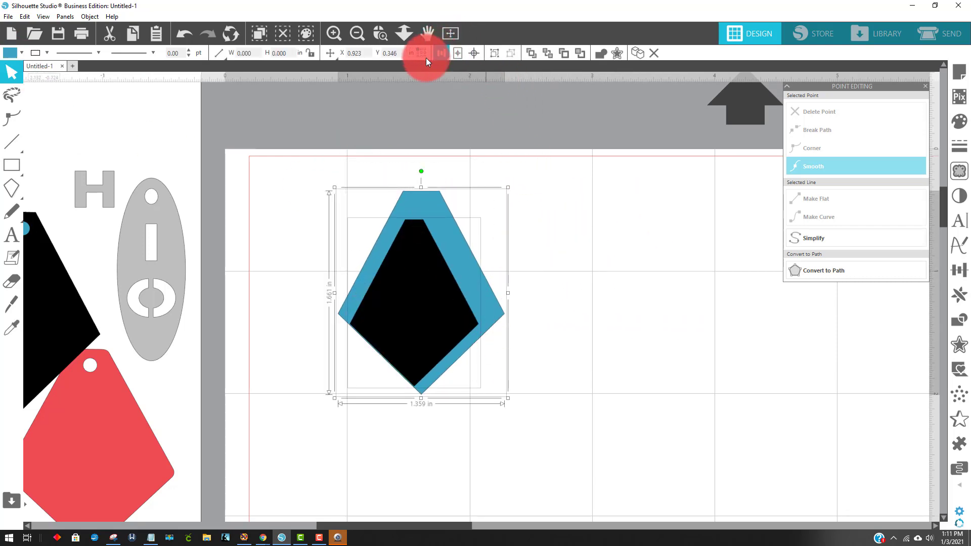
left_click(474, 53)
left_click(613, 233)
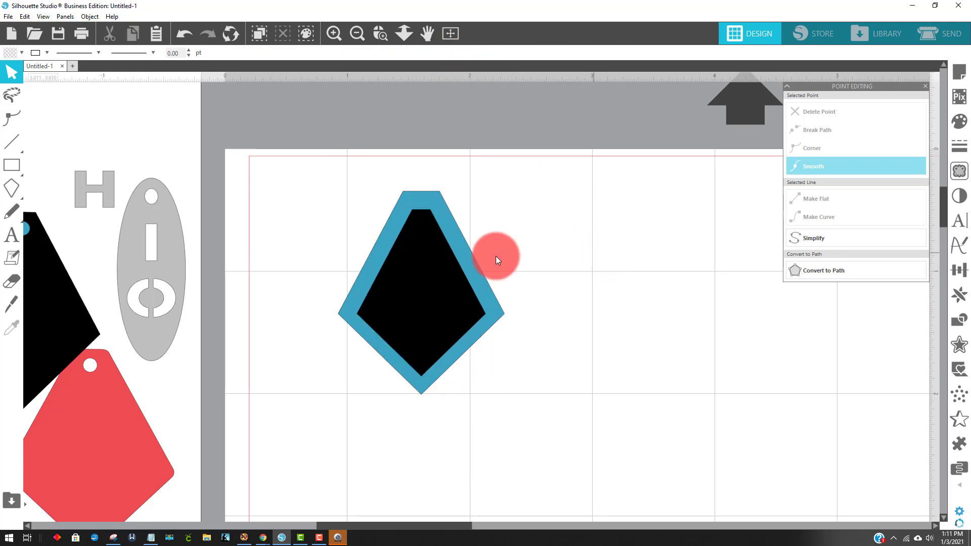
Raise the two top points of the black inner shape to the blue kite's top edge
left_click(438, 253)
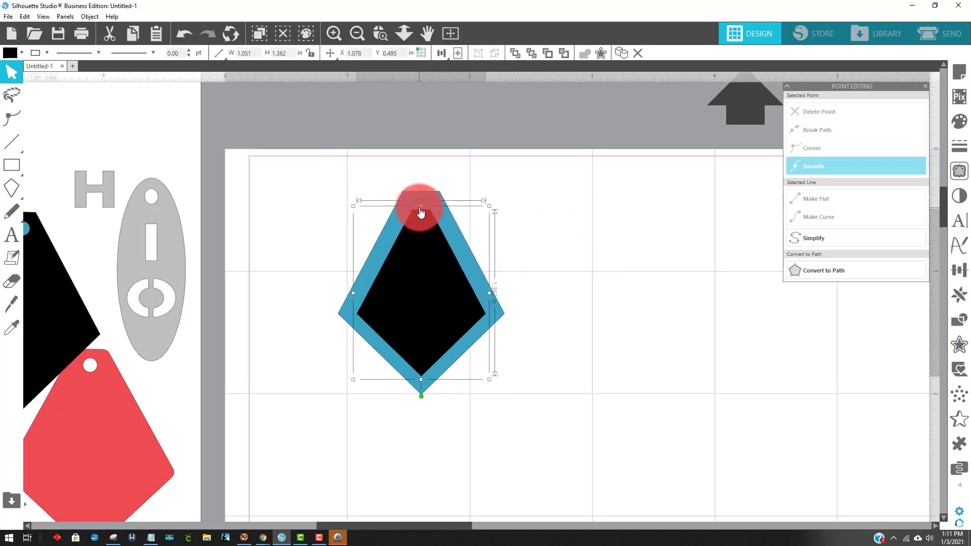
left_click_drag(418, 215, 418, 179)
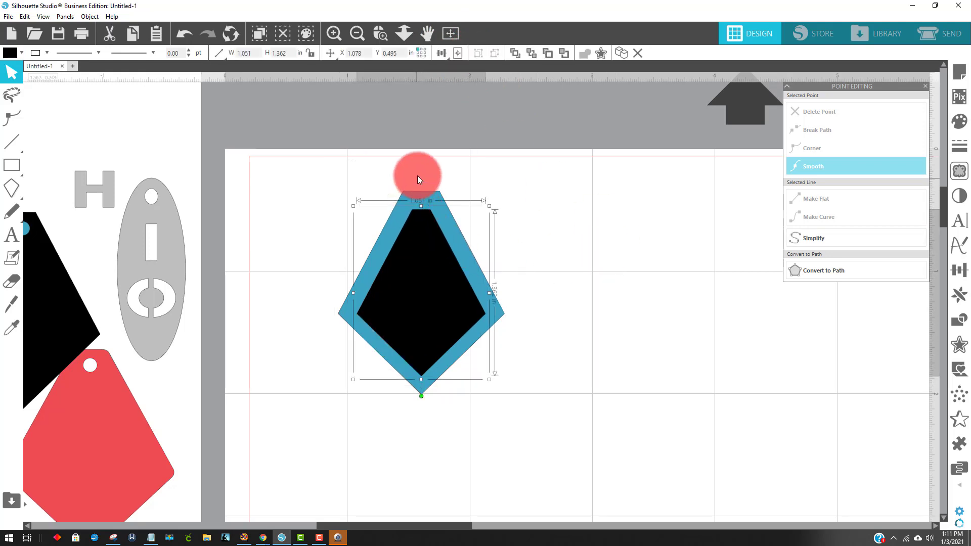
left_click(380, 34)
left_click_drag(359, 152, 505, 232)
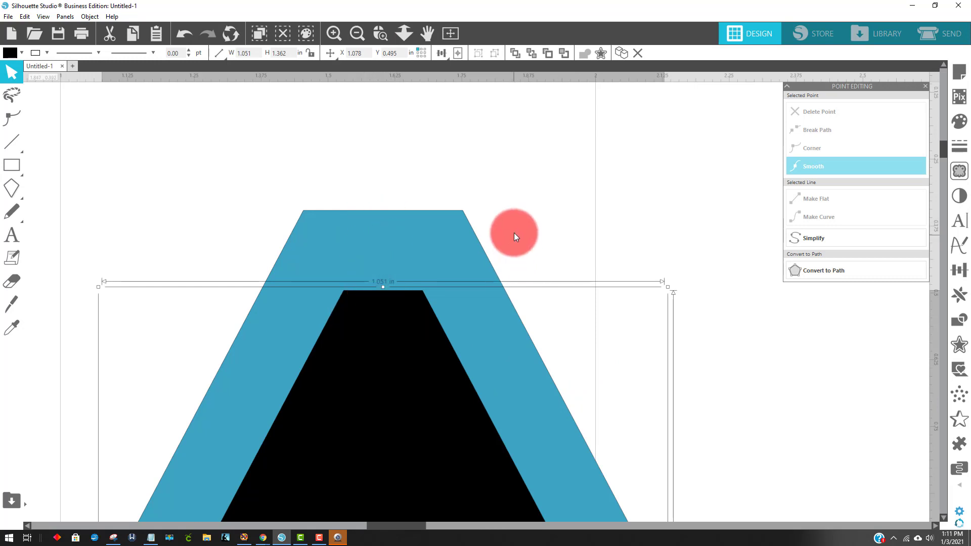
double_click(423, 291)
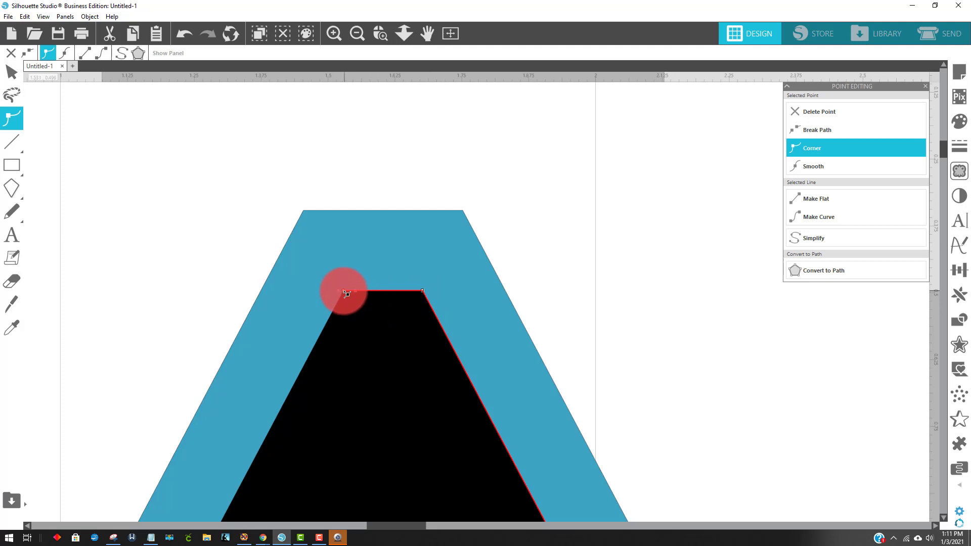
left_click_drag(347, 293, 343, 215)
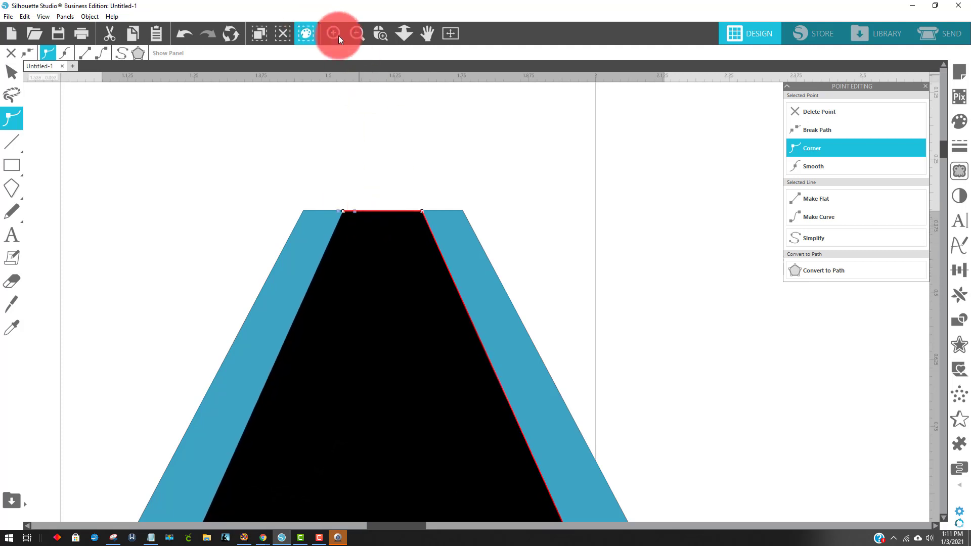
left_click(357, 33)
left_click(357, 33)
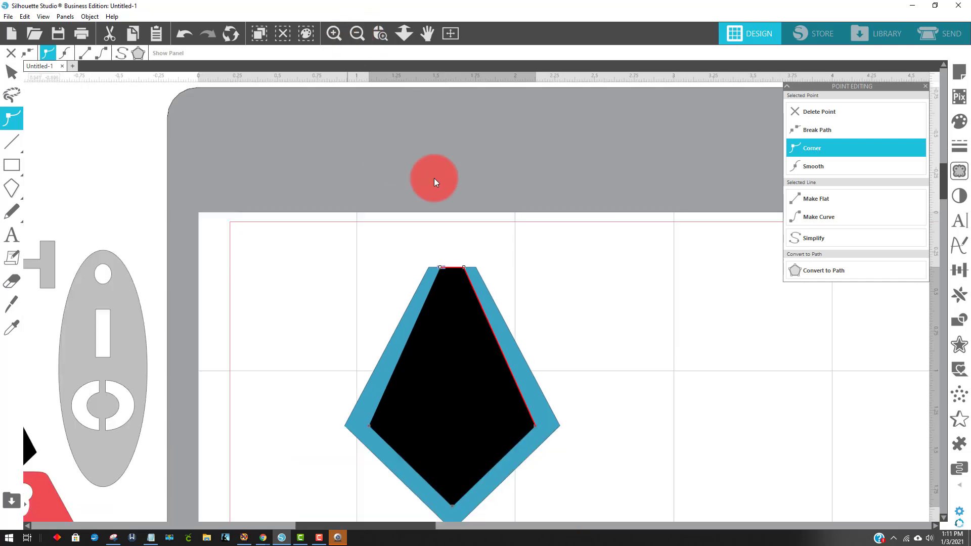
left_click(678, 329)
Bring the grey oval sample earring over for comparison and place it across the page's left edge
scroll(617, 299, "down", 3)
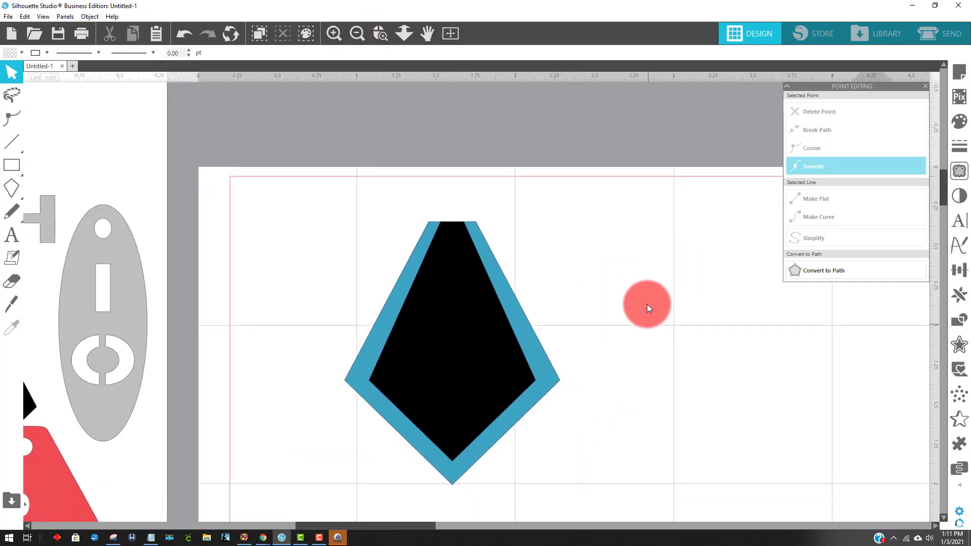
scroll(647, 304, "down", 4)
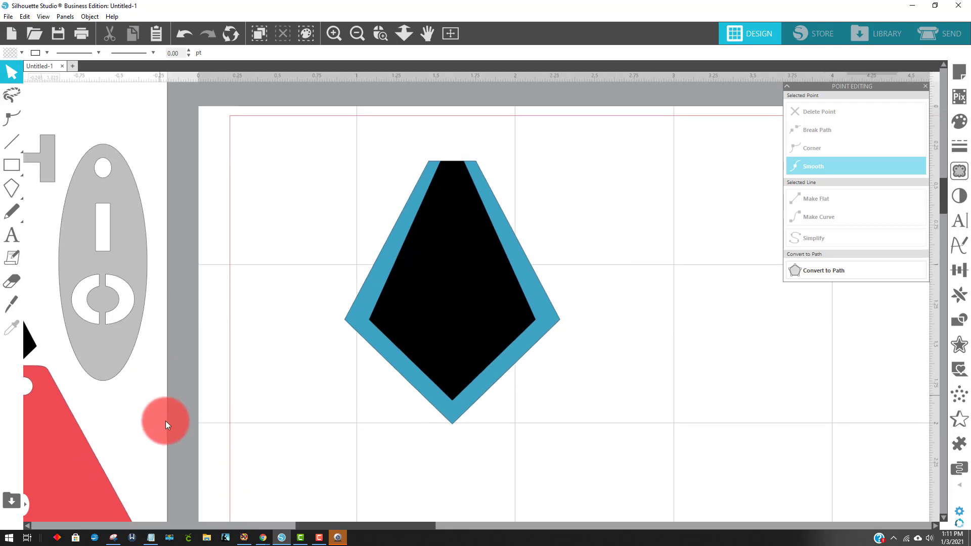
left_click_drag(130, 268, 709, 327)
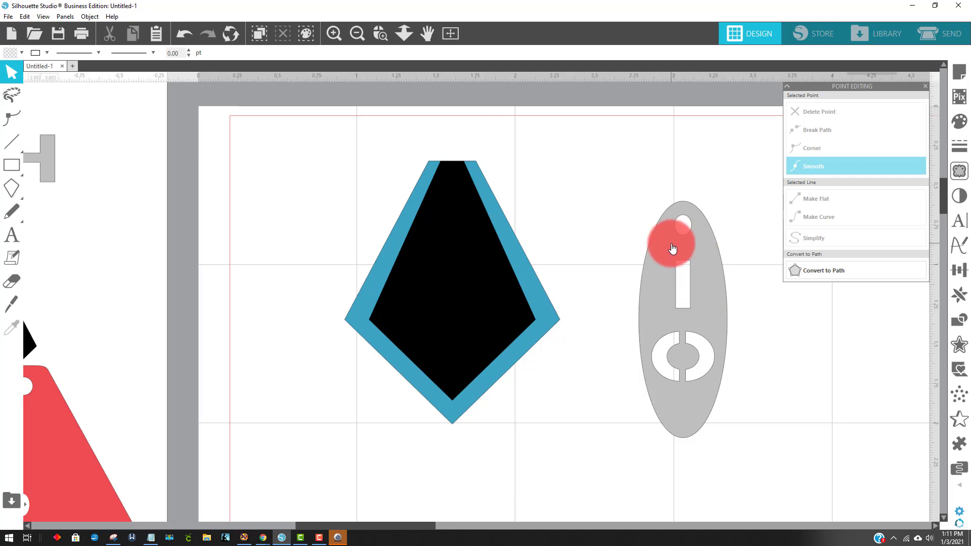
left_click_drag(674, 241, 180, 208)
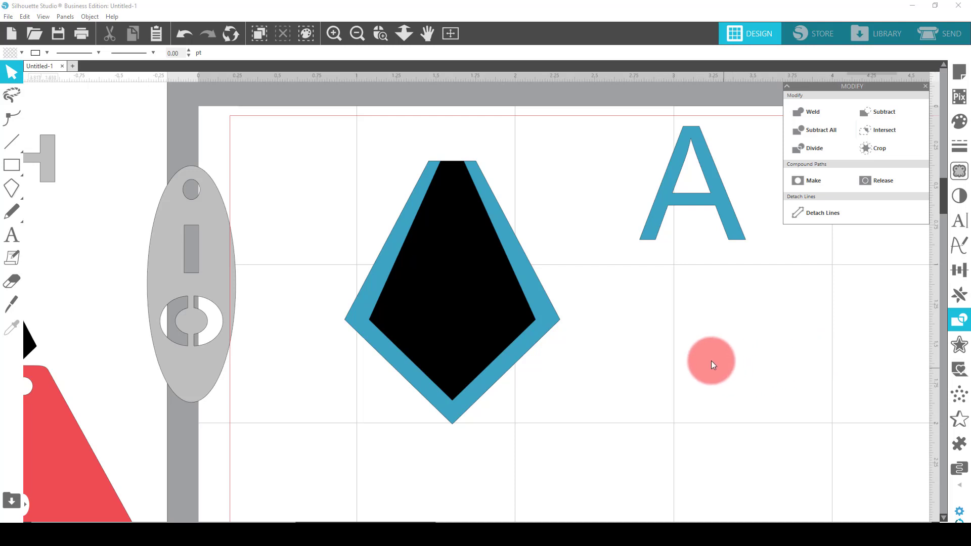
Replace the blue letter A with the copied crimson script A logo image, placed to the right of the kite
right_click(741, 332)
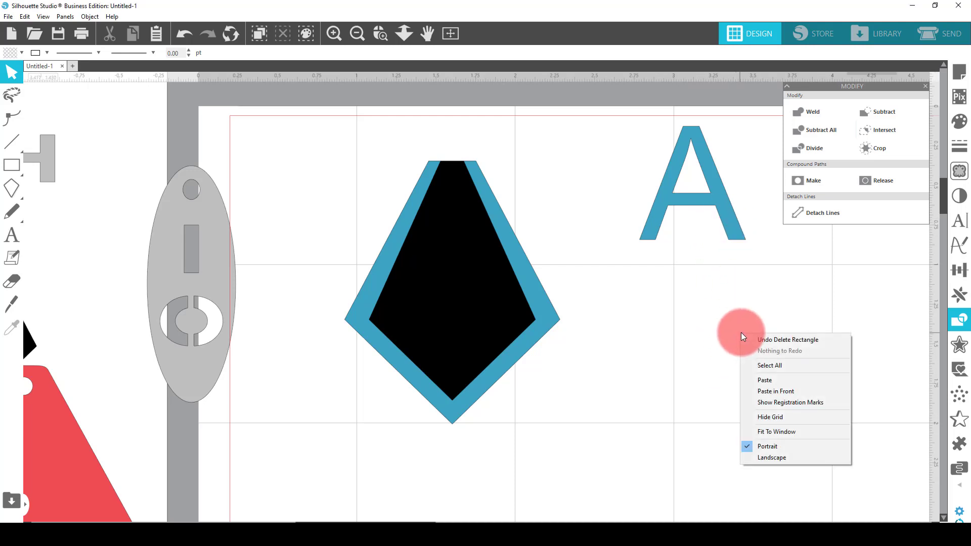
left_click(766, 381)
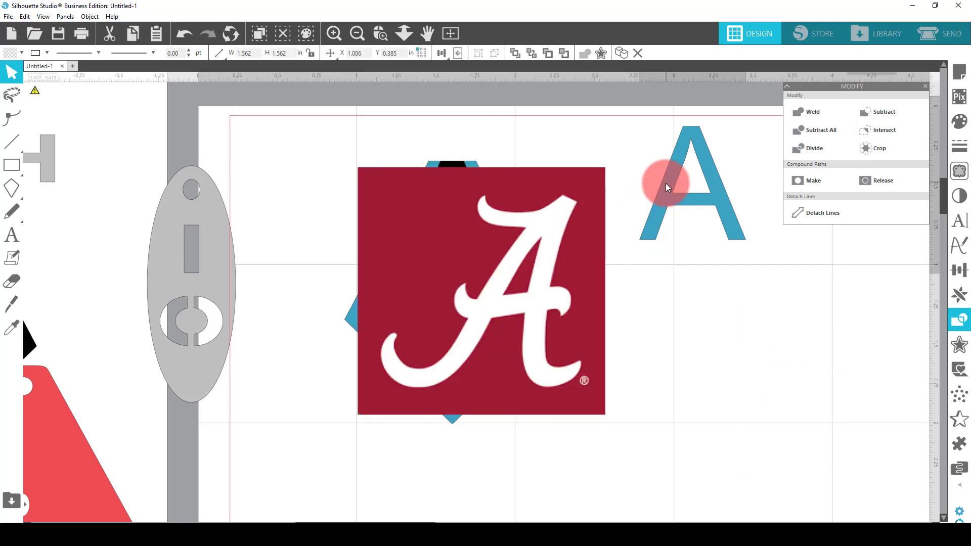
left_click(666, 183)
key("Delete")
left_click_drag(597, 217, 819, 278)
left_click(823, 268)
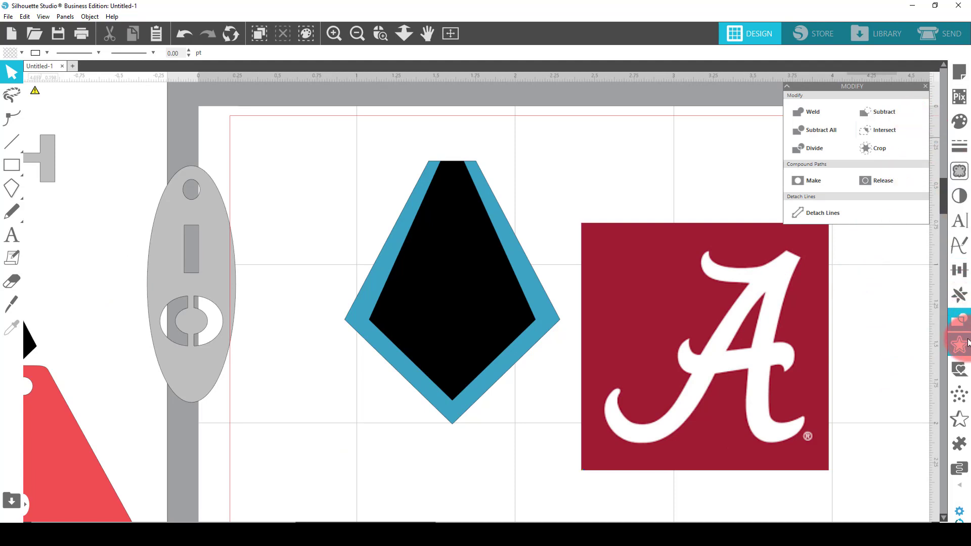
left_click(959, 170)
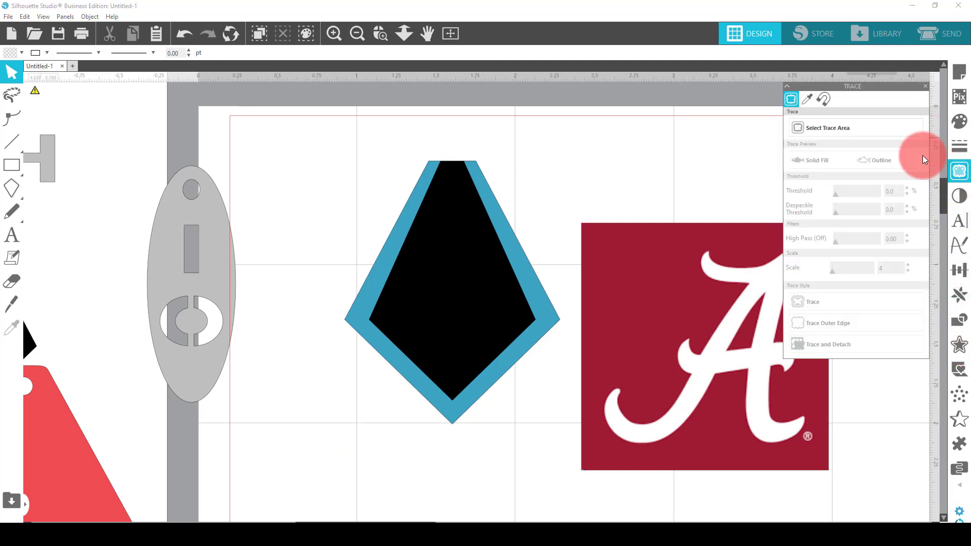
left_click(840, 128)
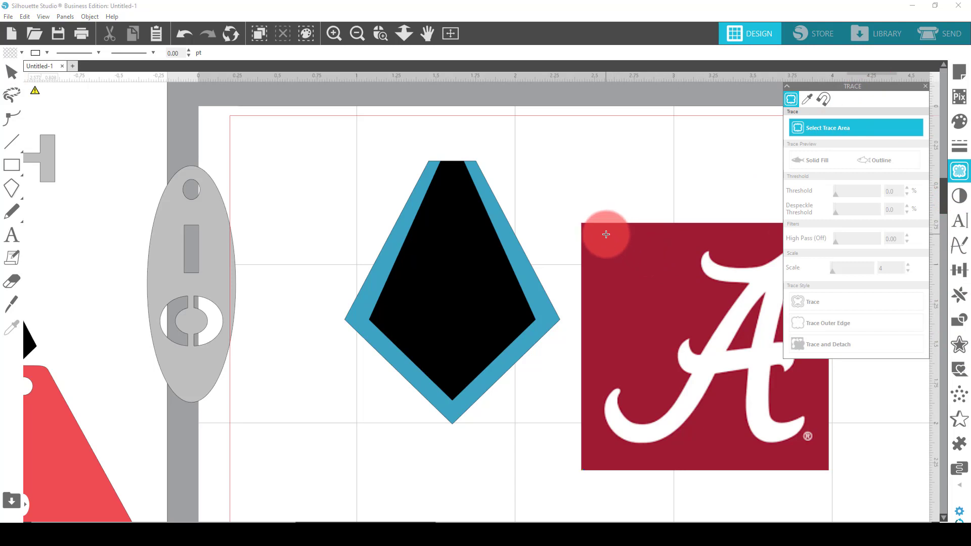
mouse_move(606, 234)
left_mouse_down()
mouse_move(747, 330)
mouse_move(822, 481)
mouse_move(835, 478)
left_mouse_up()
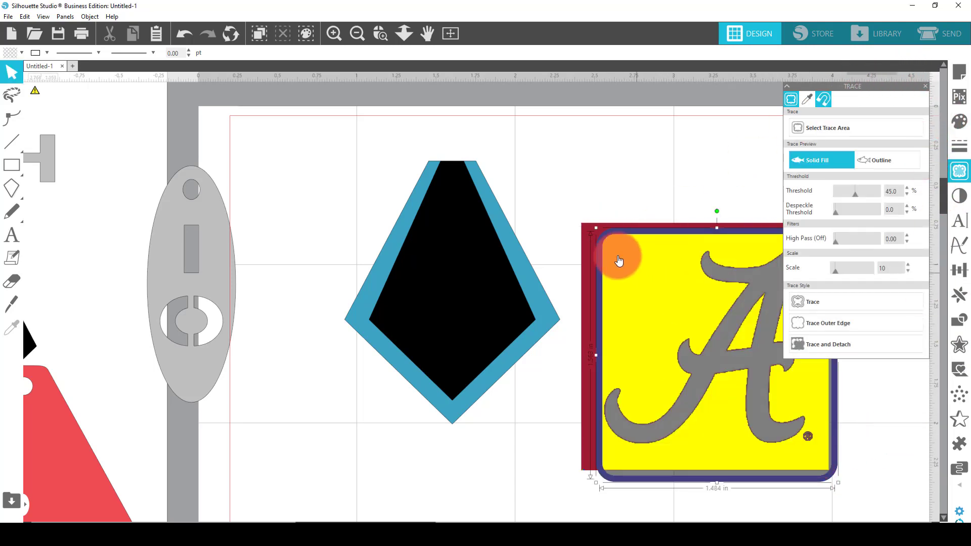
left_click_drag(597, 227, 585, 217)
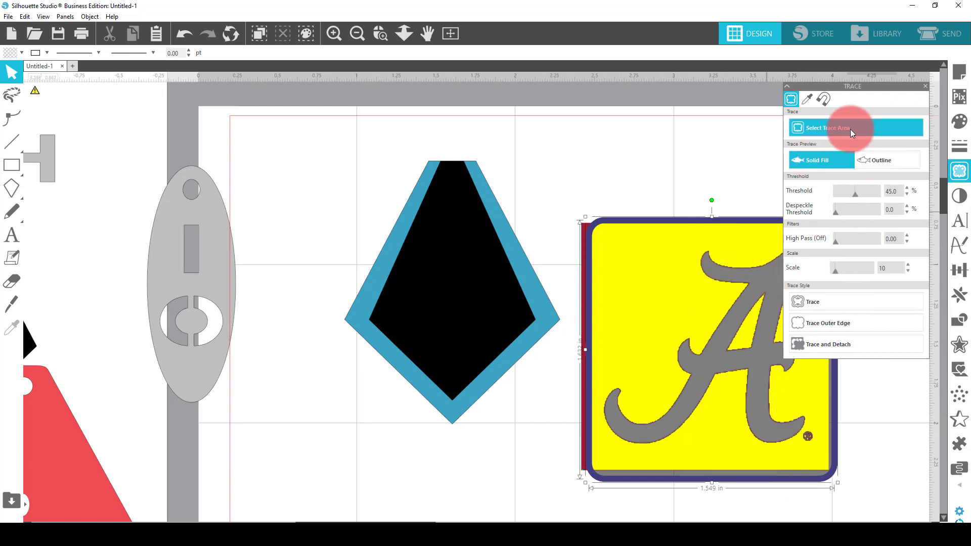
left_click(924, 86)
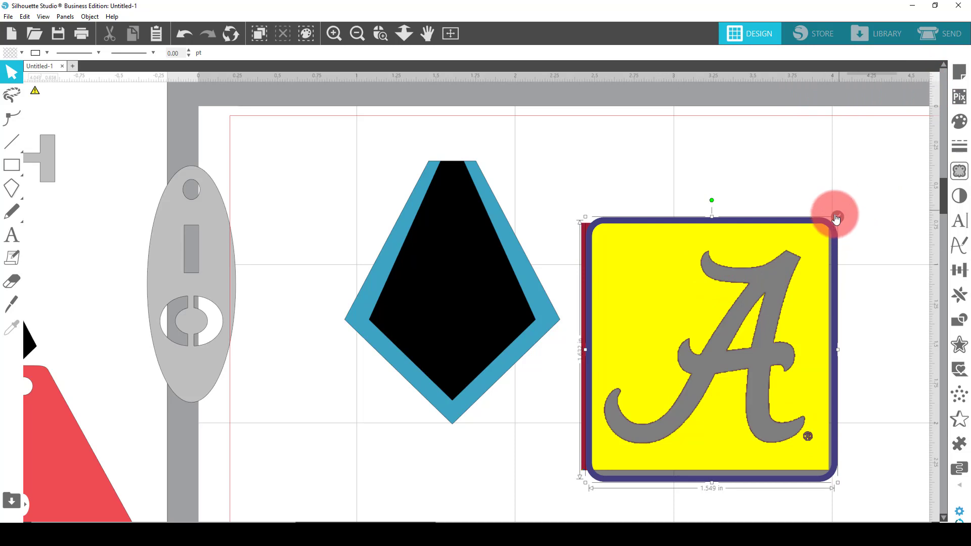
left_click(840, 226)
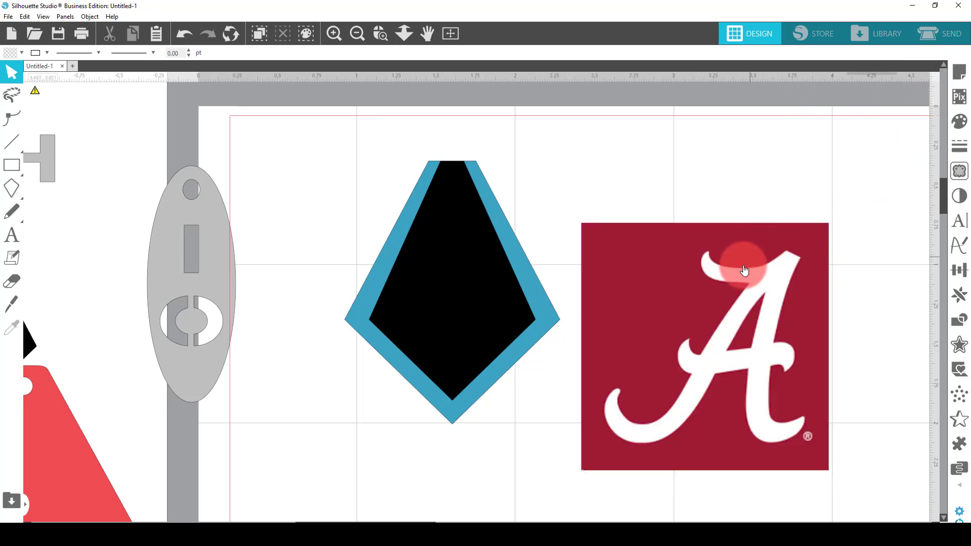
Invert the colours of the crimson script A logo image with an inversion of 100
left_click(738, 243)
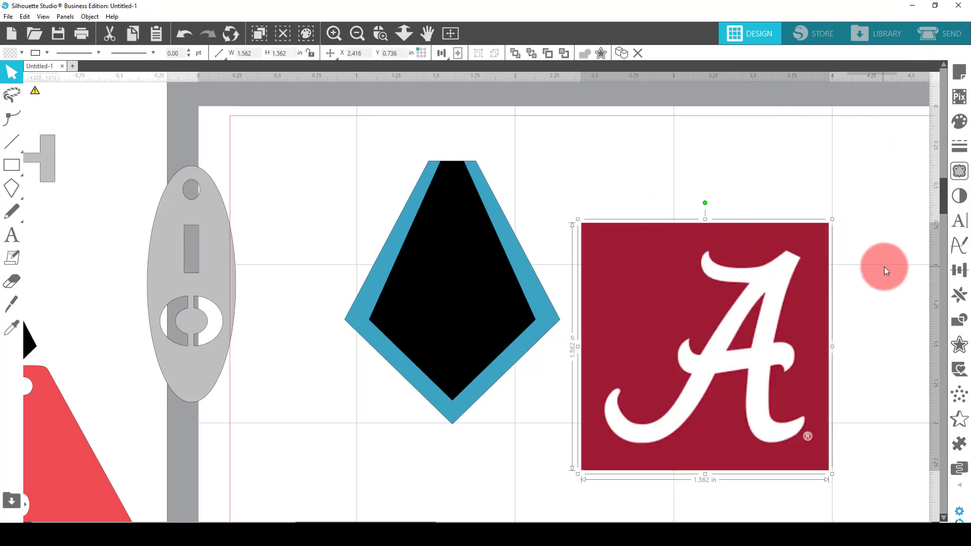
left_click(966, 201)
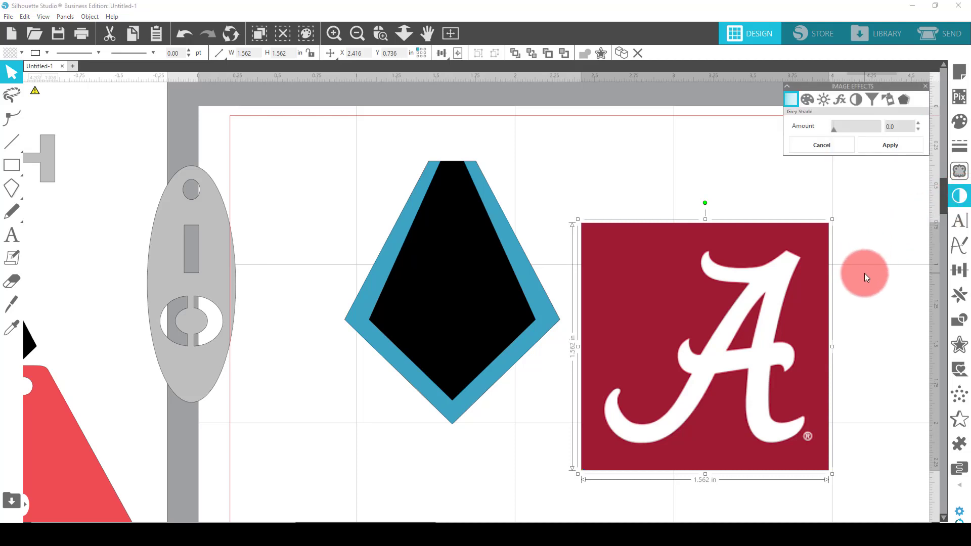
left_click(857, 99)
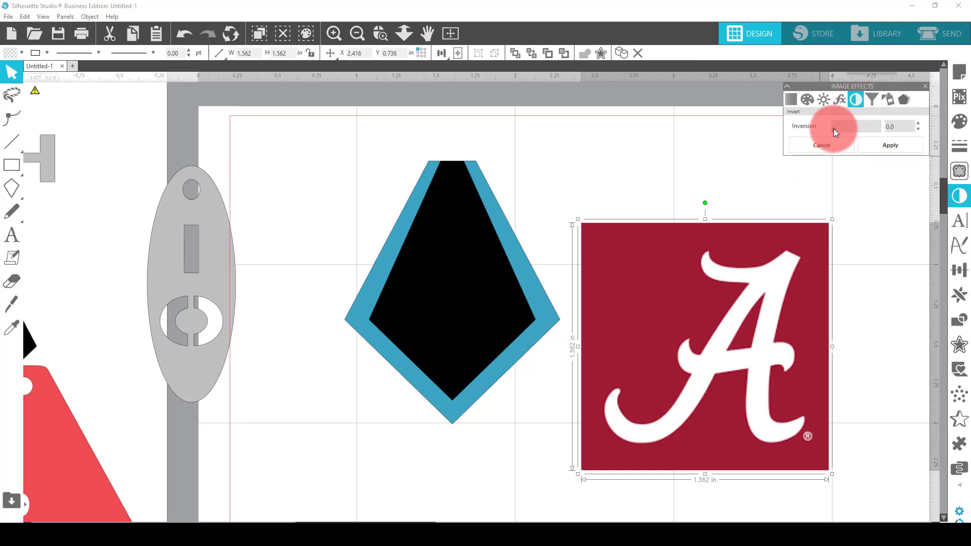
left_click_drag(833, 129, 749, 316)
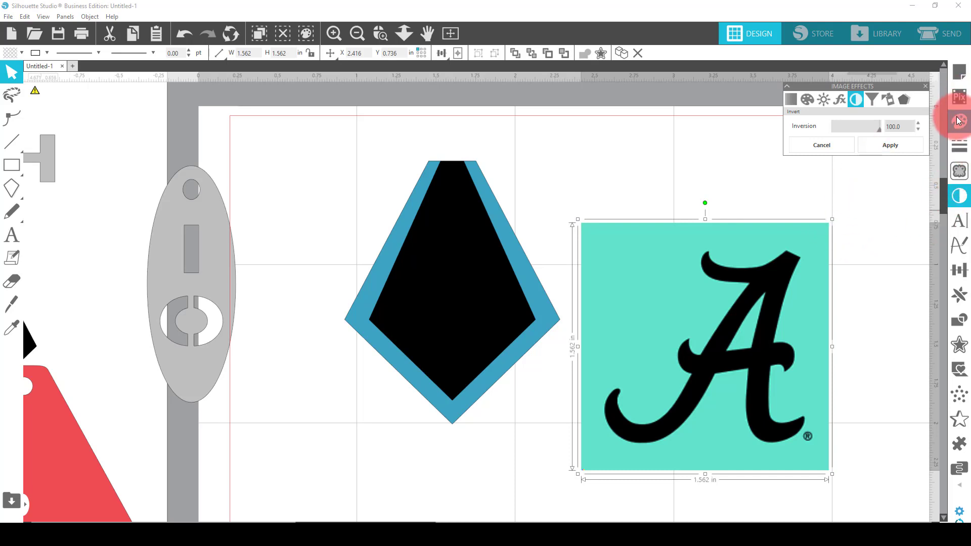
Trace the inverted logo image with a trace area enclosing the whole script A, using the standard Trace style
left_click(958, 170)
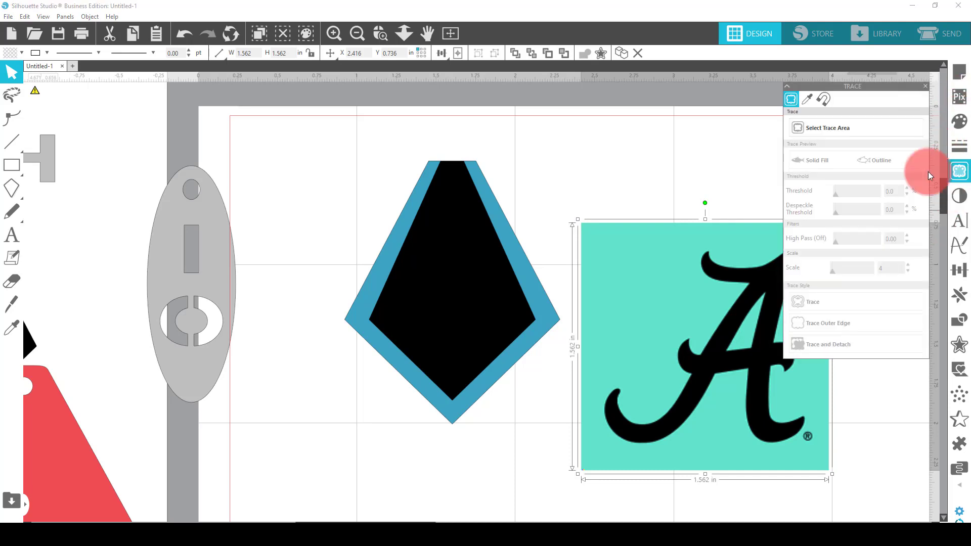
left_click(840, 125)
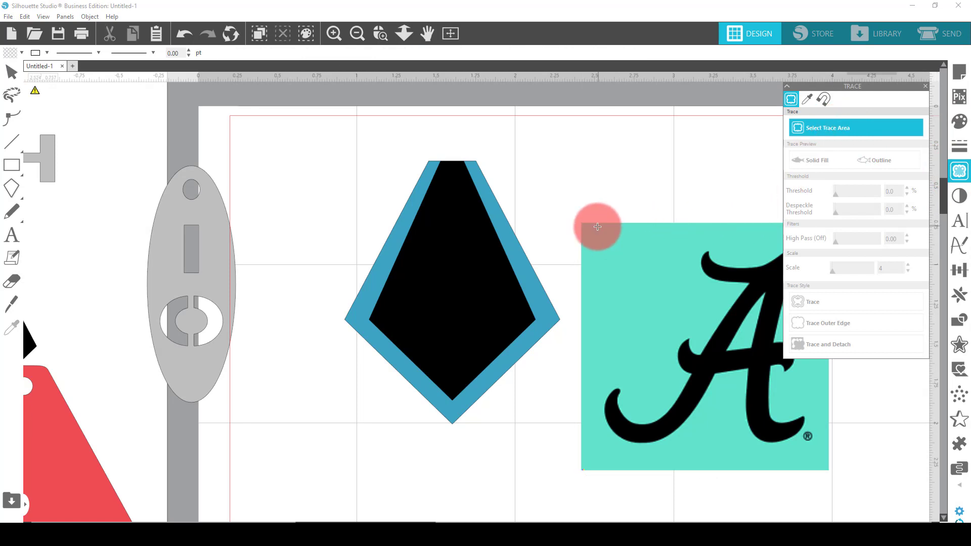
left_click_drag(585, 222, 754, 334)
left_click_drag(777, 373, 827, 463)
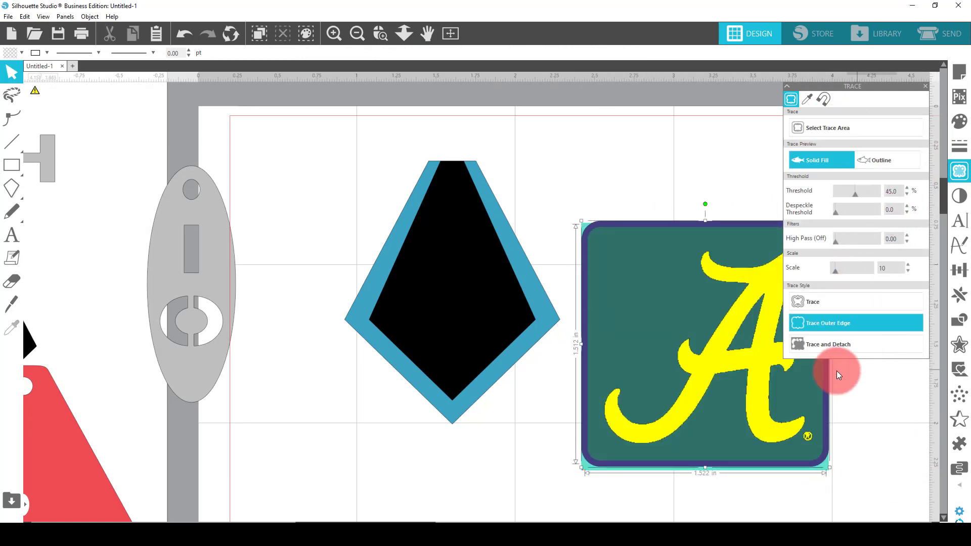
left_click(824, 302)
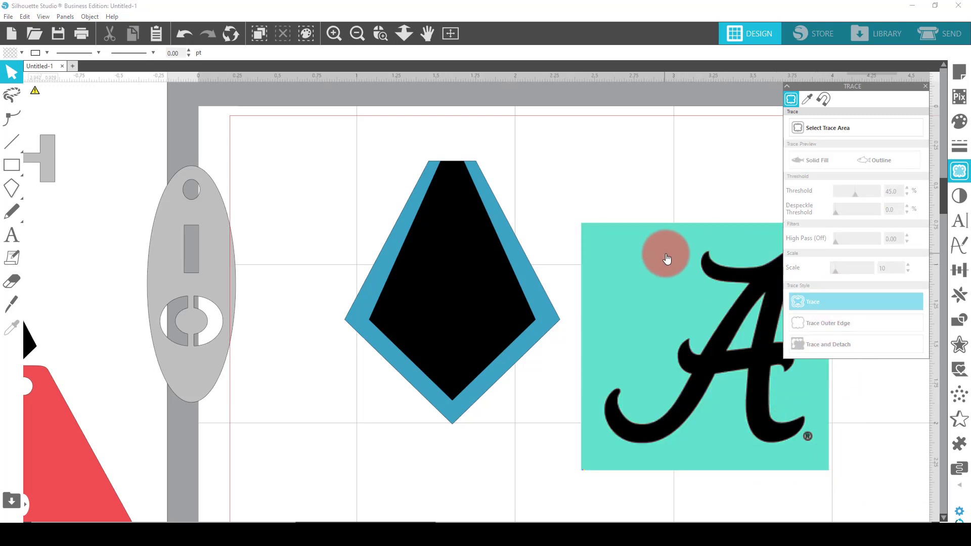
Delete the source logo image and move the traced script A outline up beside the kite
mouse_move(665, 256)
left_mouse_down()
mouse_move(644, 332)
mouse_move(243, 369)
left_mouse_up()
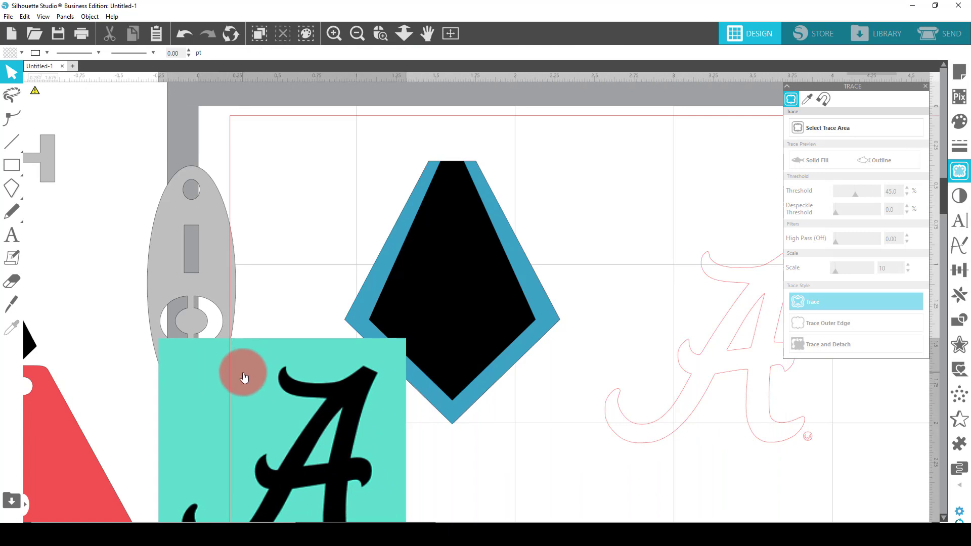
key("Delete")
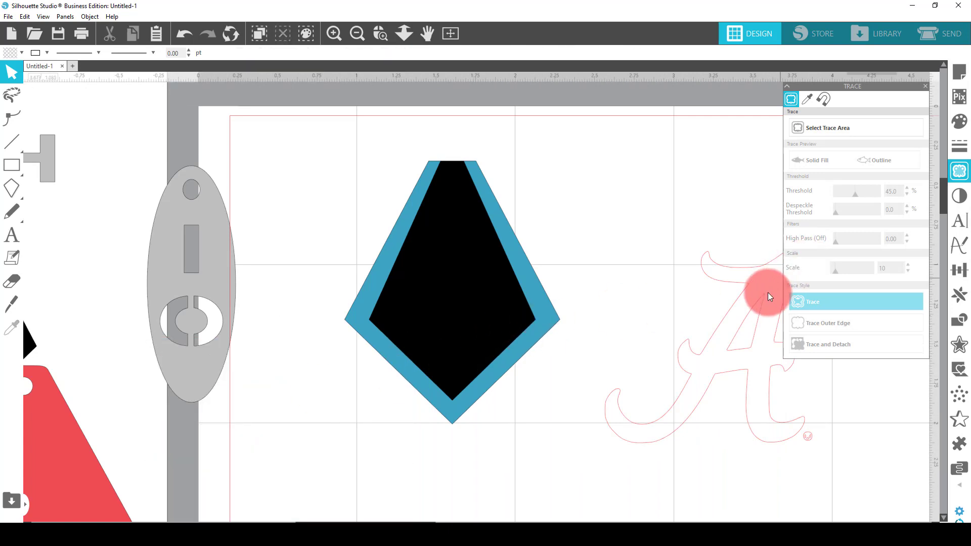
left_click_drag(761, 295, 695, 205)
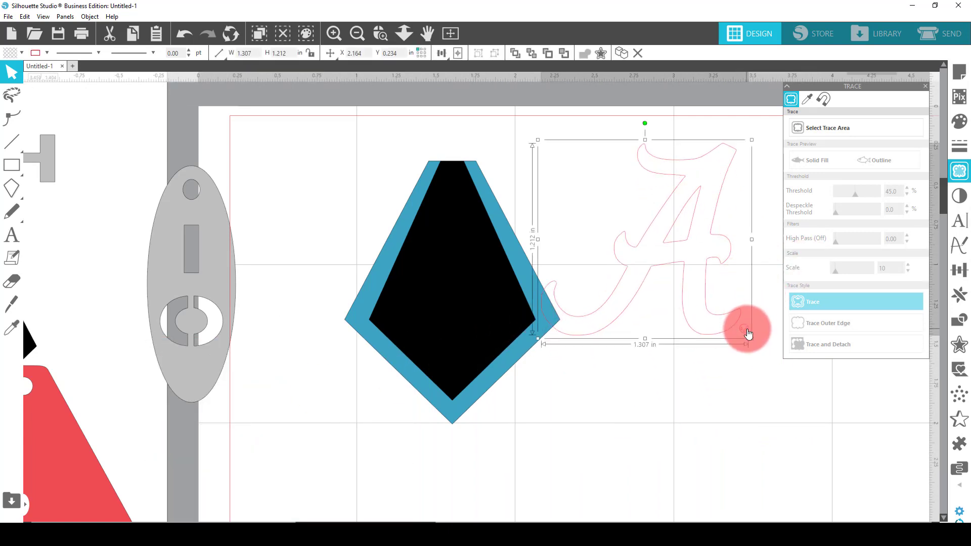
Remove the small registered-trademark symbol from the traced A by deleting its points, and simplify the remaining outline
double_click(747, 332)
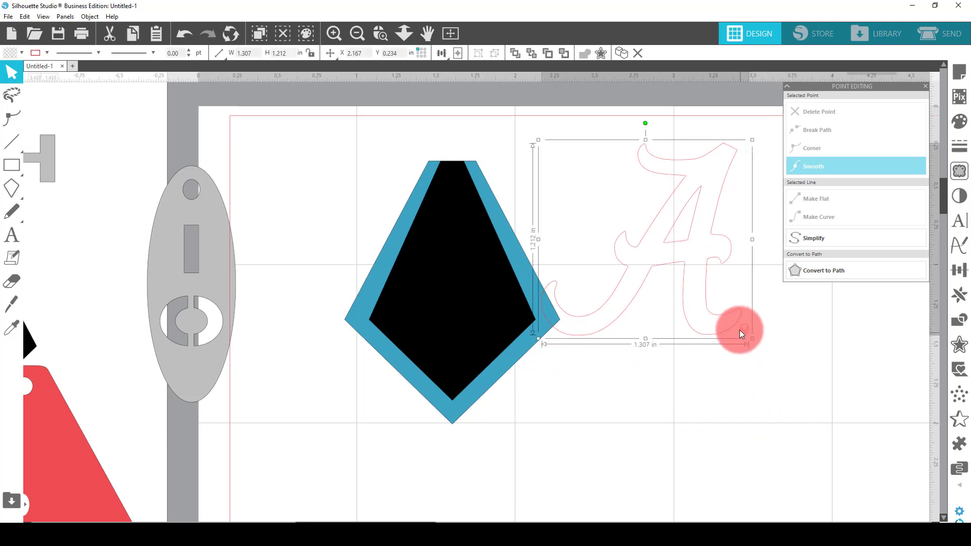
left_click(743, 330)
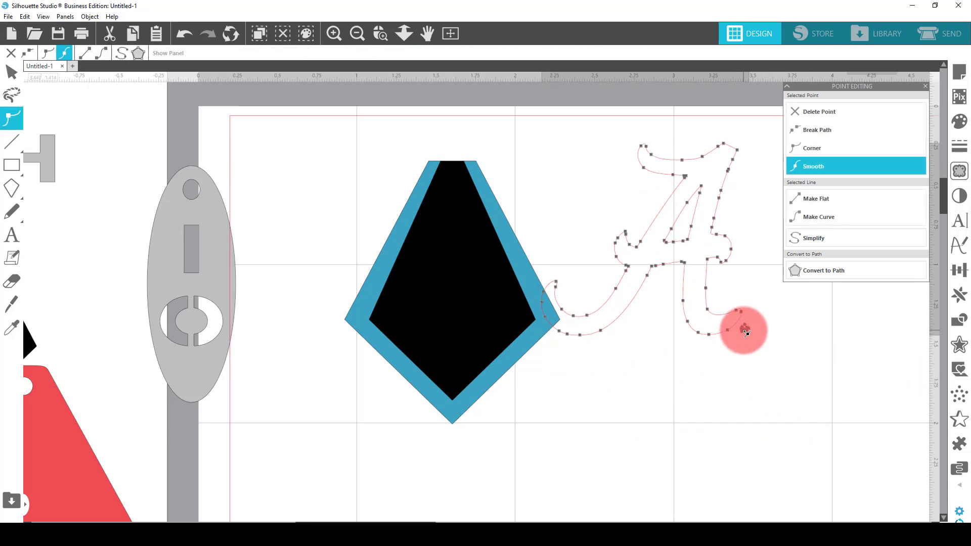
key("Delete")
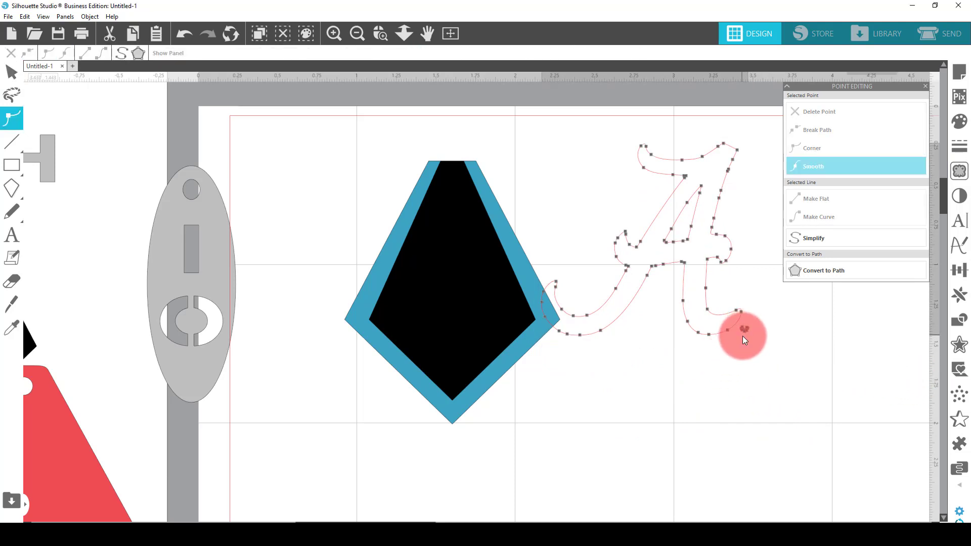
left_click(747, 331)
key("Delete")
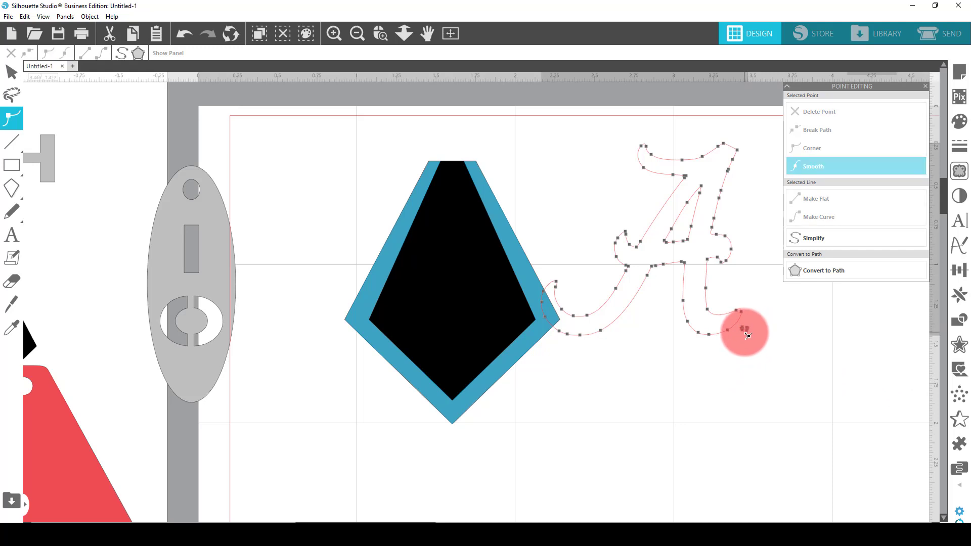
left_click(743, 329)
key("Delete")
left_click(747, 331)
key("Delete")
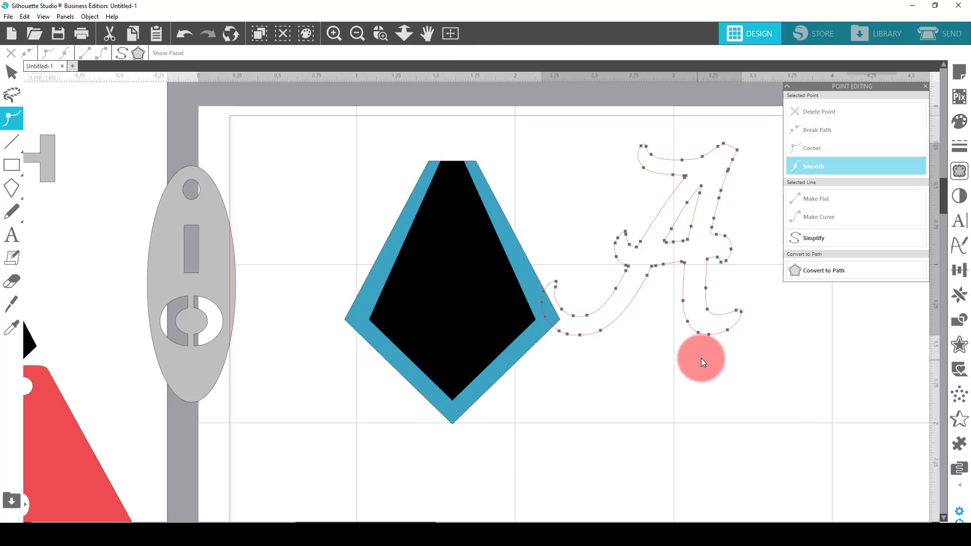
left_click(822, 238)
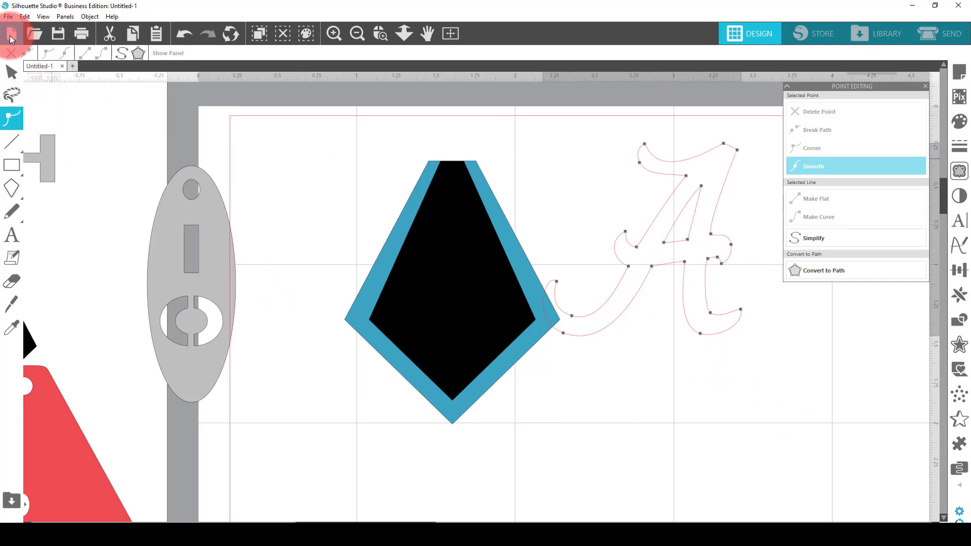
left_click(12, 72)
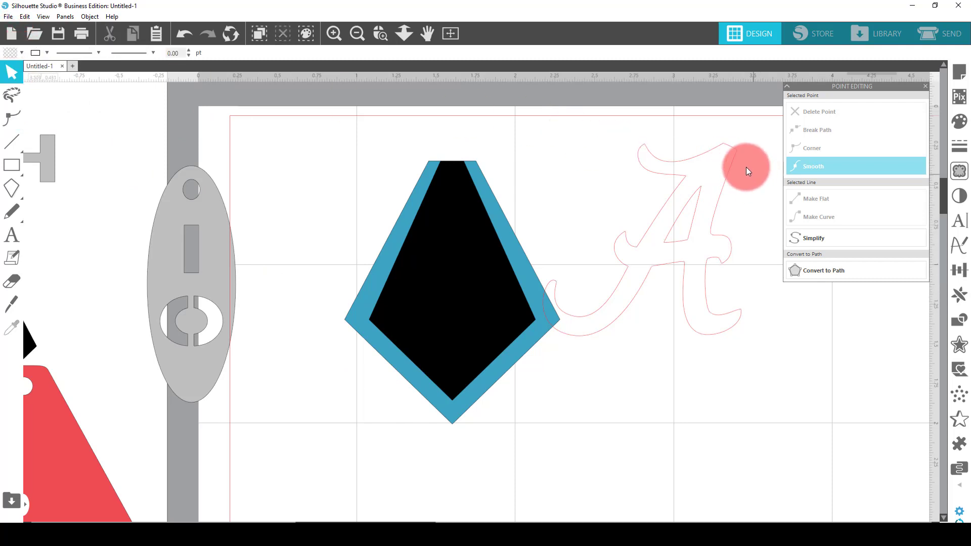
Fill the script A with grey and move it down, clear of the kite on its right side
left_click(735, 147)
left_click(11, 54)
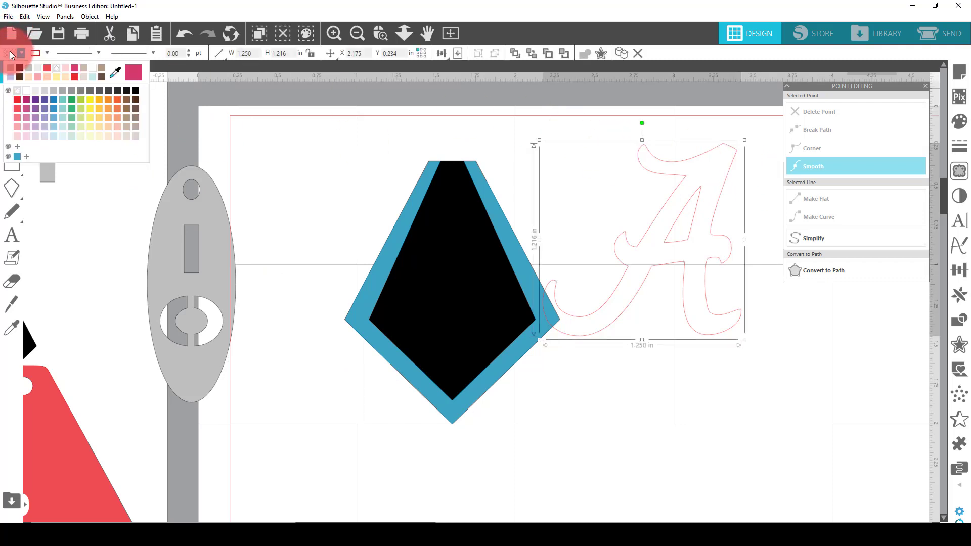
left_click(72, 96)
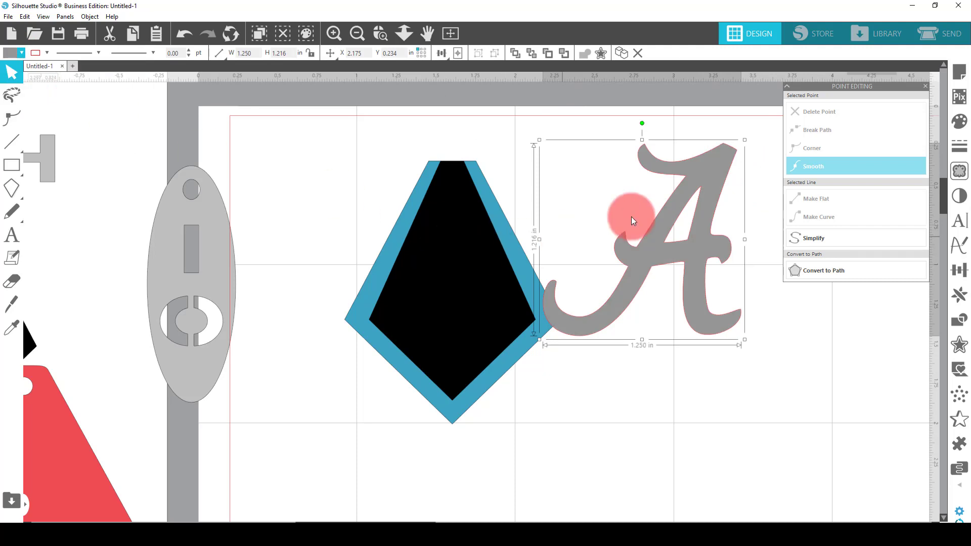
left_click_drag(709, 162, 755, 313)
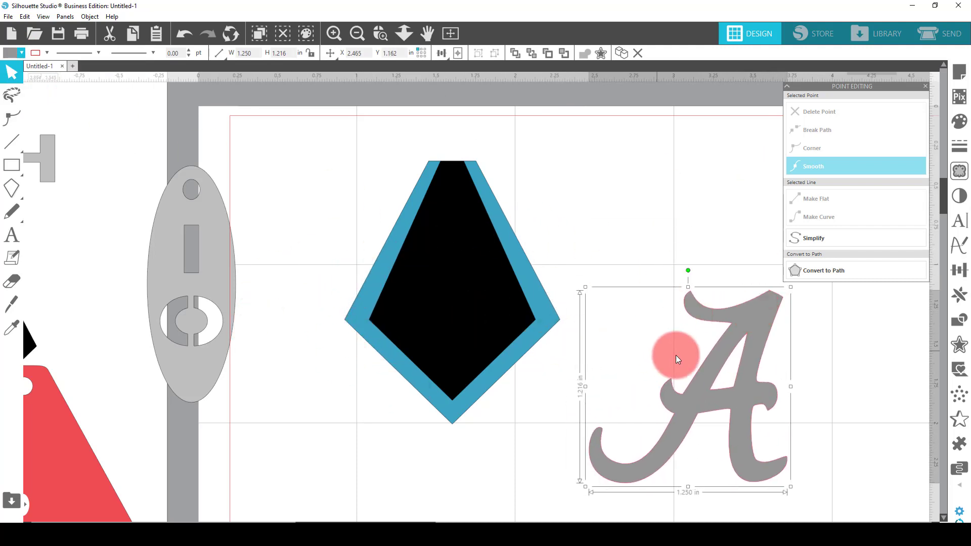
Change the outer kite's fill from blue to red
left_click(492, 214)
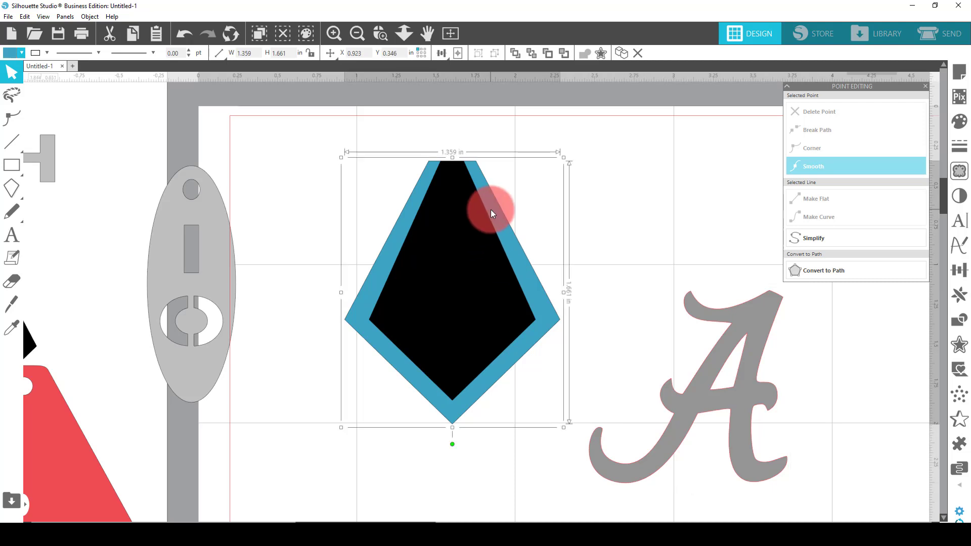
left_click(9, 53)
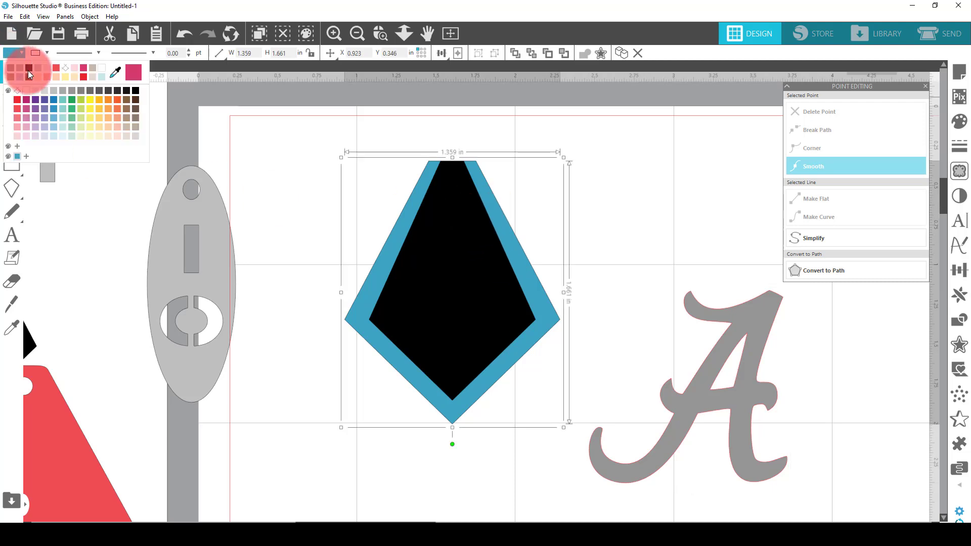
left_click(17, 99)
left_click(456, 280)
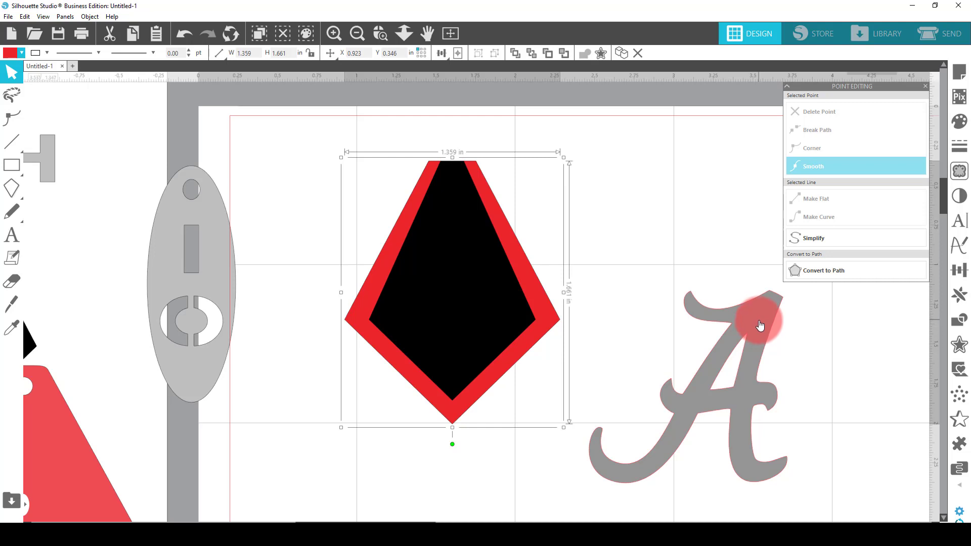
Create a 0.125 in internal offset of the black inner shape with sharp corners and fill it white
left_click(435, 302)
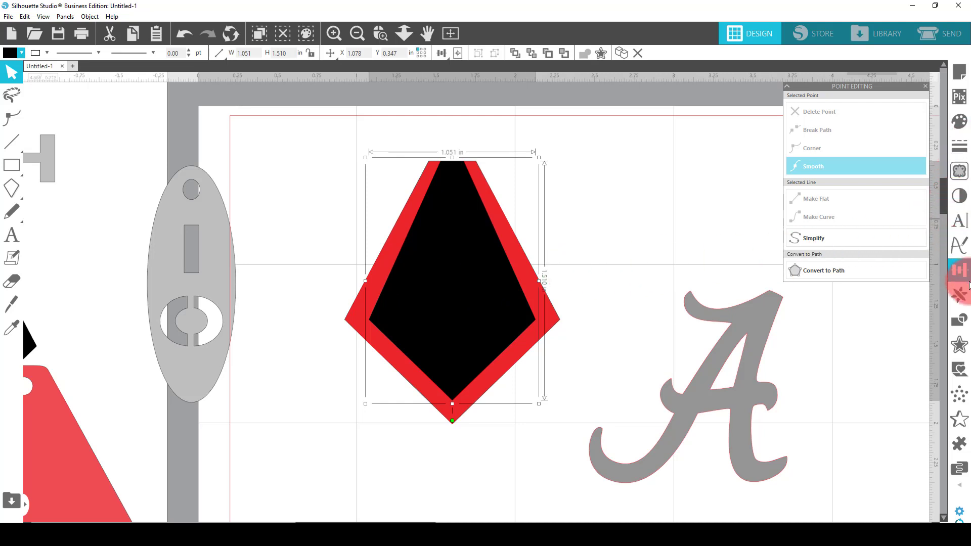
left_click(959, 344)
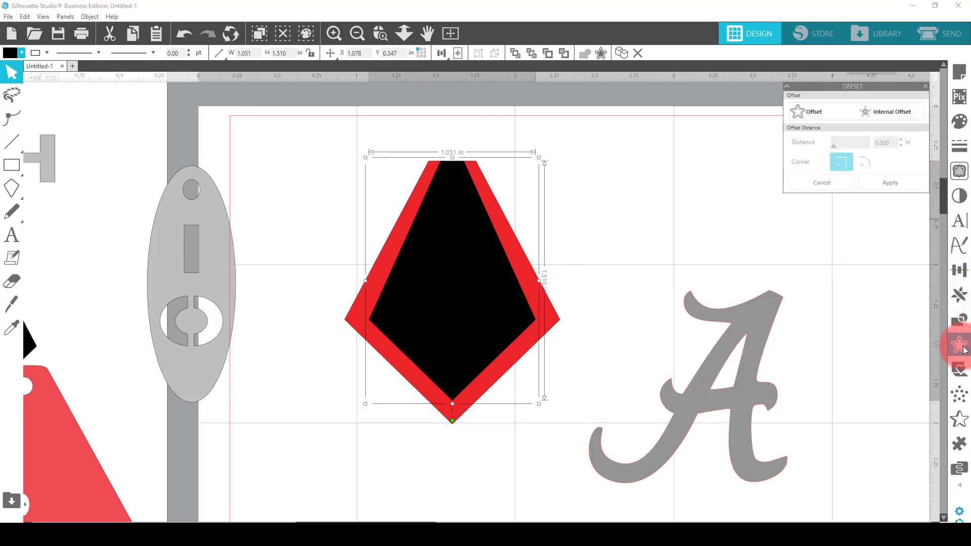
left_click(879, 111)
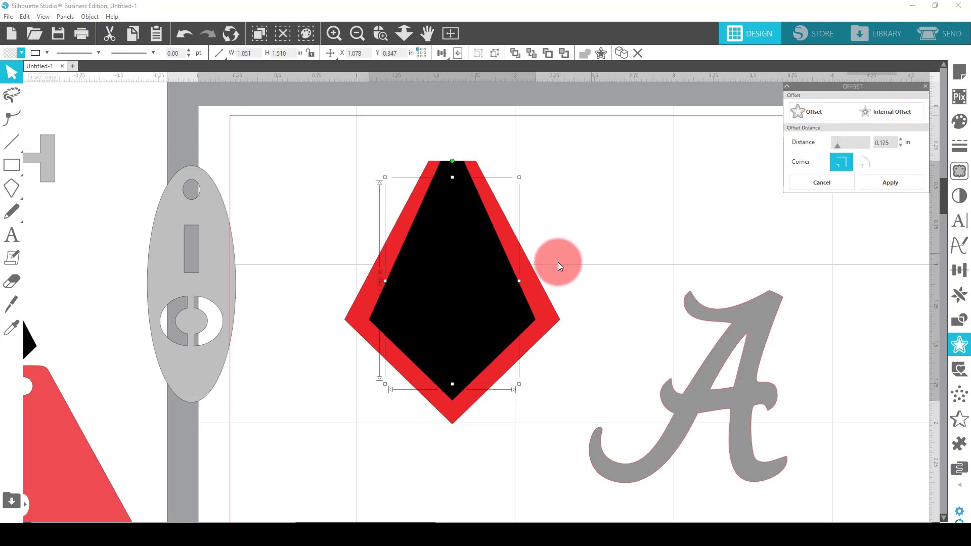
left_click(12, 53)
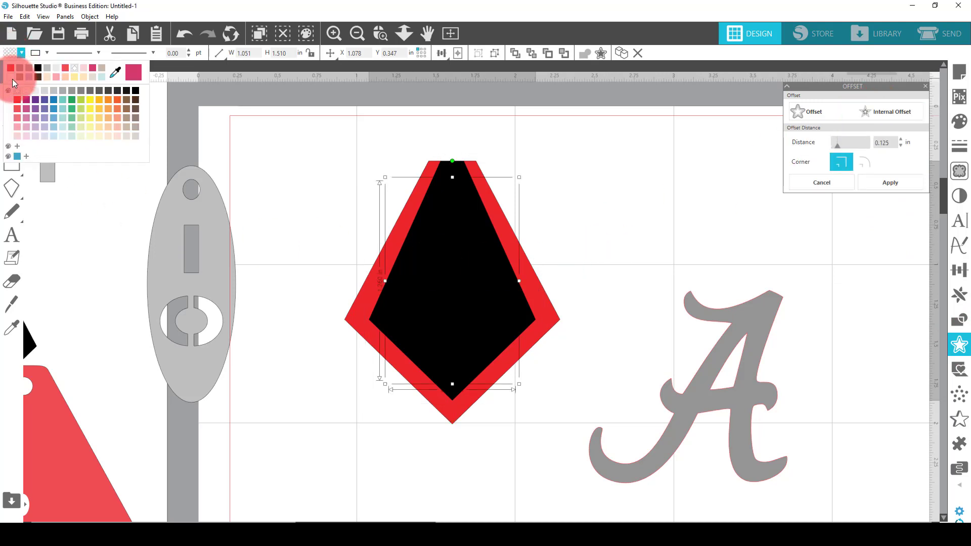
left_click(13, 68)
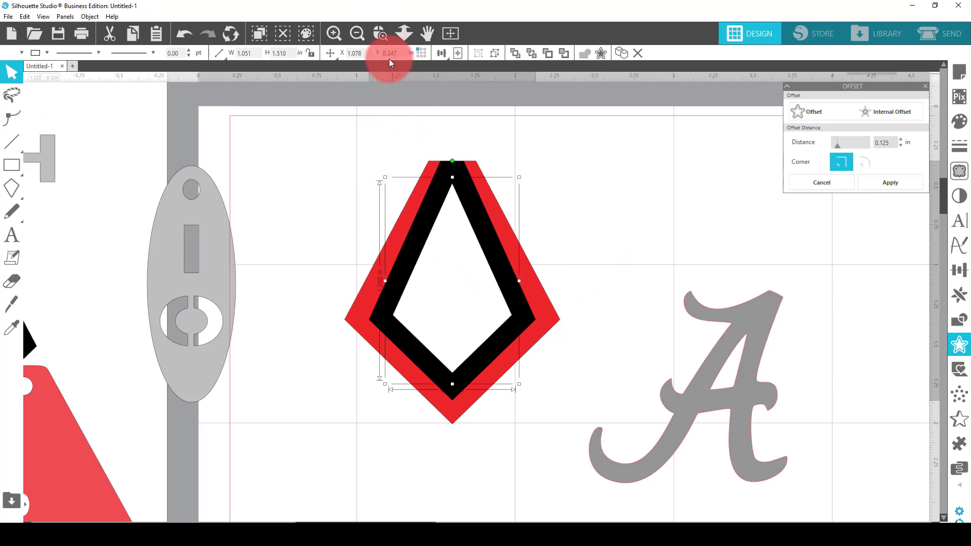
Reshape the white inner panel by moving its top point and a second added point up to the kite's top edge, giving it a flat top
left_click(378, 33)
left_click_drag(390, 123, 578, 256)
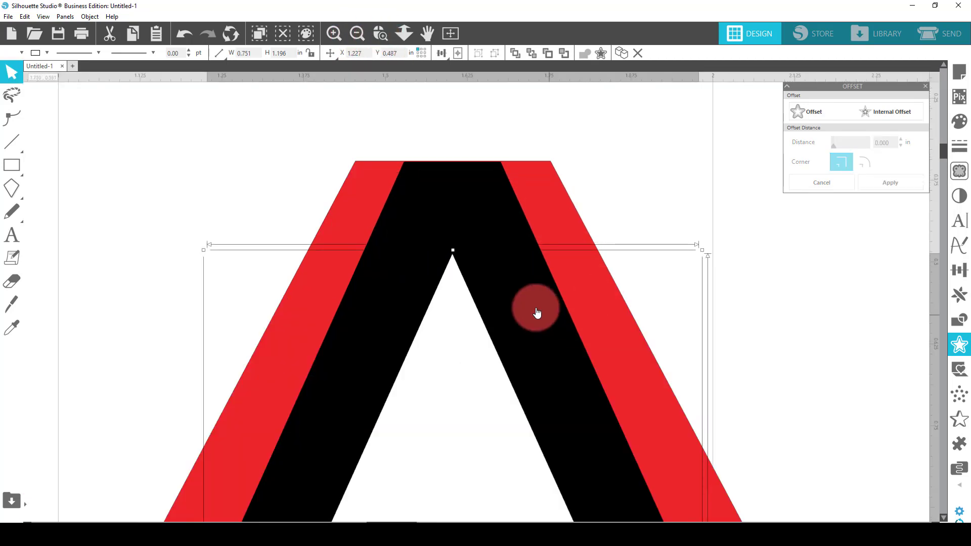
double_click(454, 262)
left_click_drag(454, 262, 490, 161)
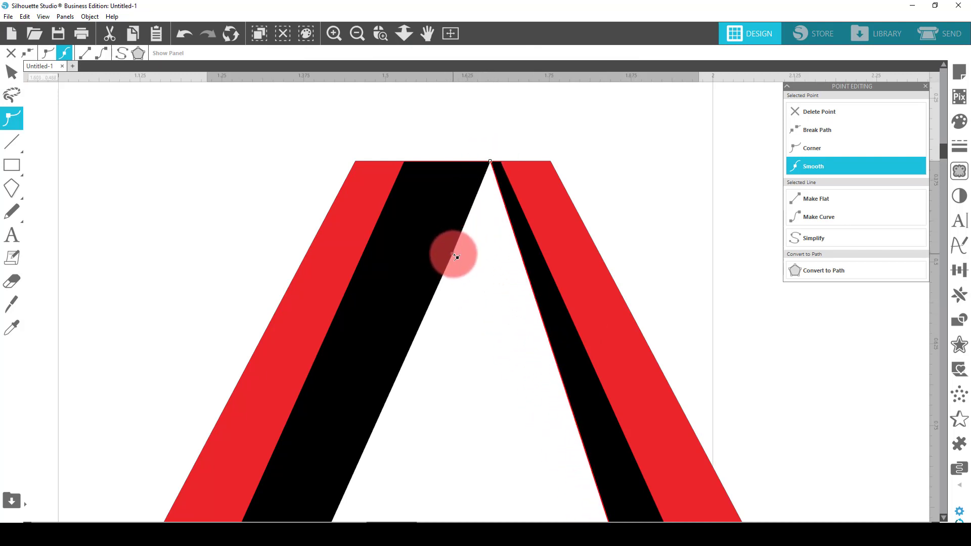
left_click_drag(456, 256, 414, 162)
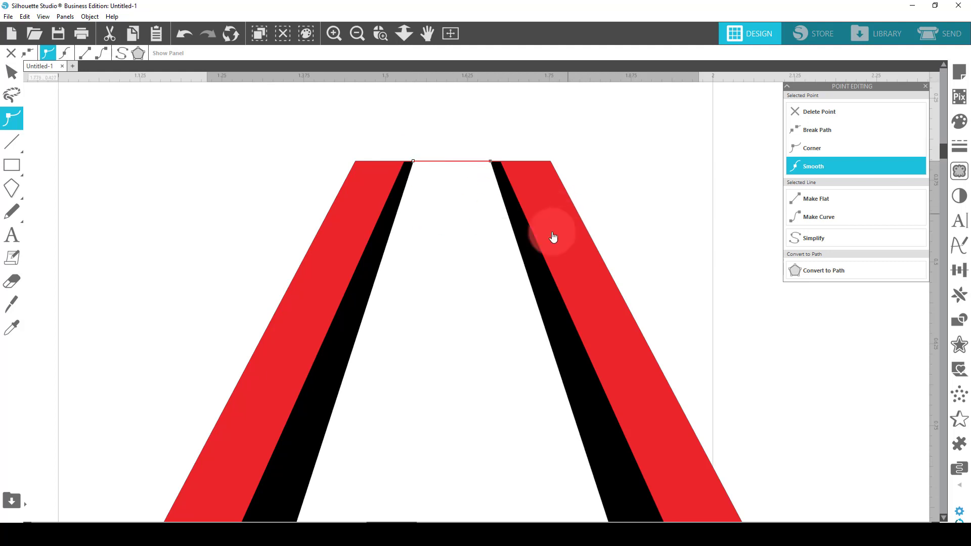
left_click(357, 34)
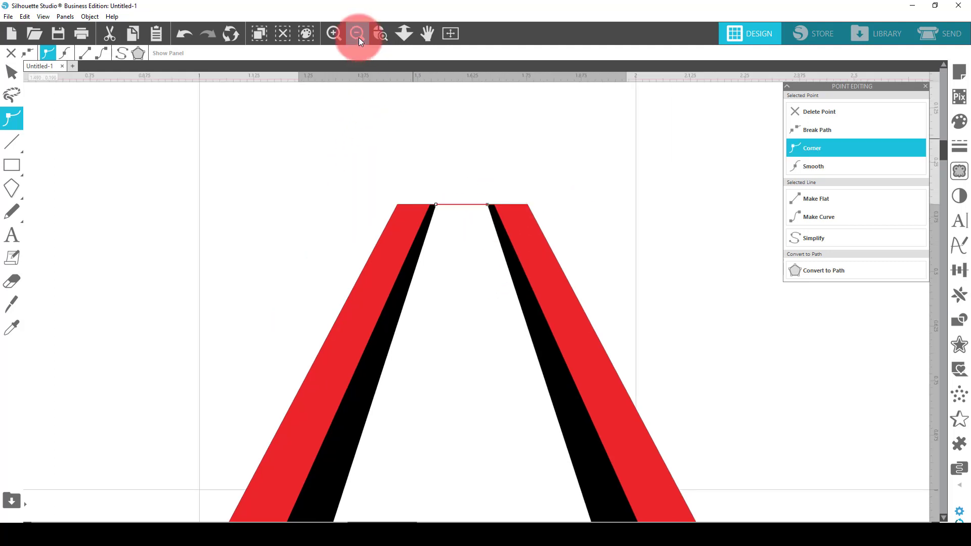
left_click(358, 34)
left_click(357, 34)
left_click(599, 311)
left_click(639, 427)
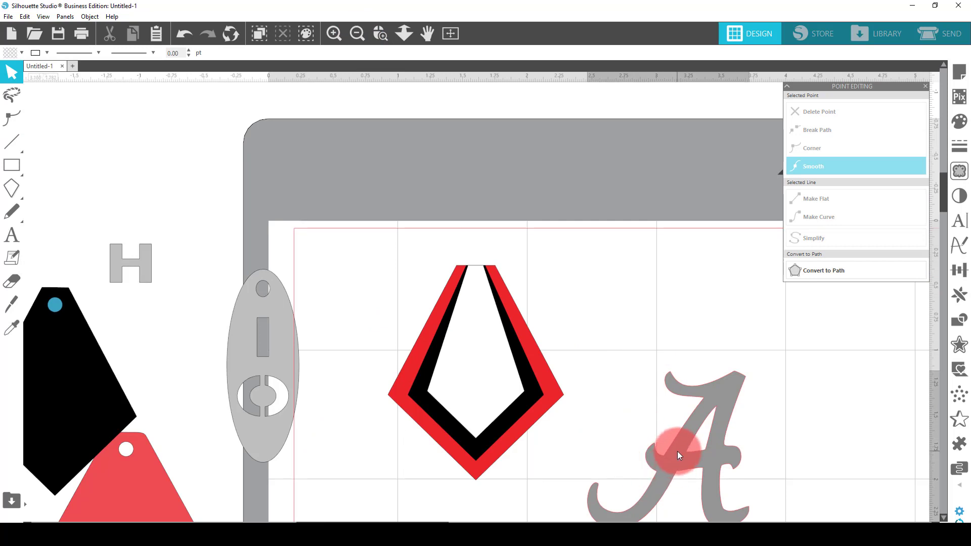
Move the script A up, scale it down to about 0.478 in wide, and place it on the white inner panel
left_click_drag(678, 453, 678, 351)
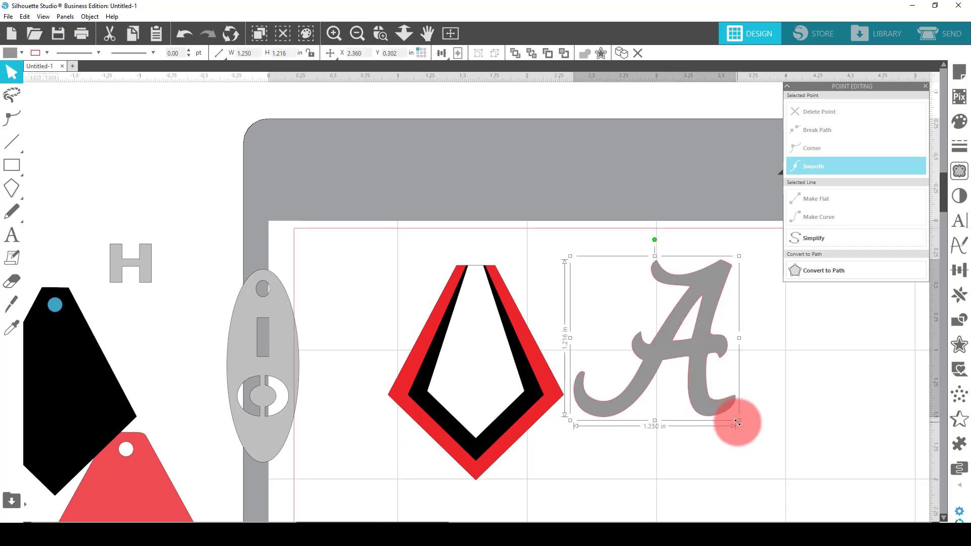
left_click_drag(738, 421, 481, 371)
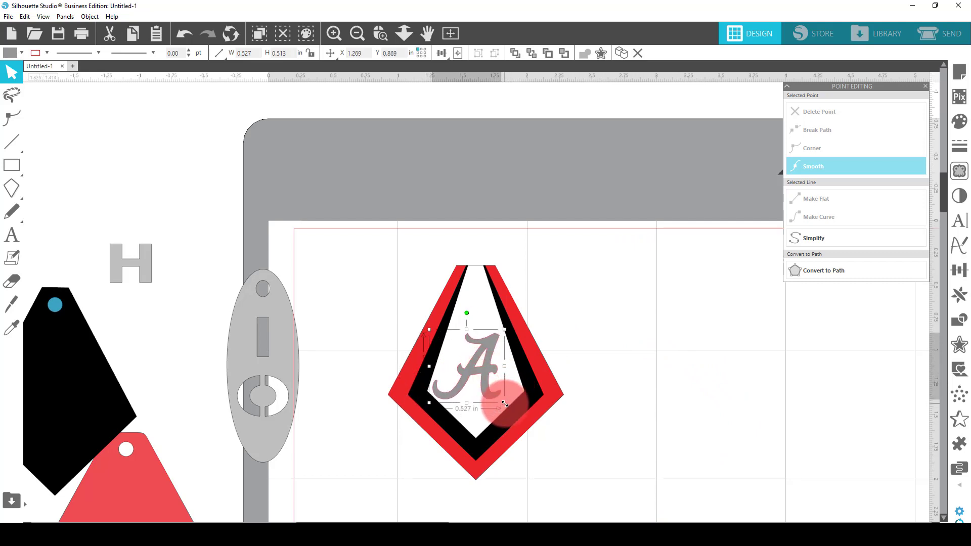
left_click_drag(505, 403, 487, 377)
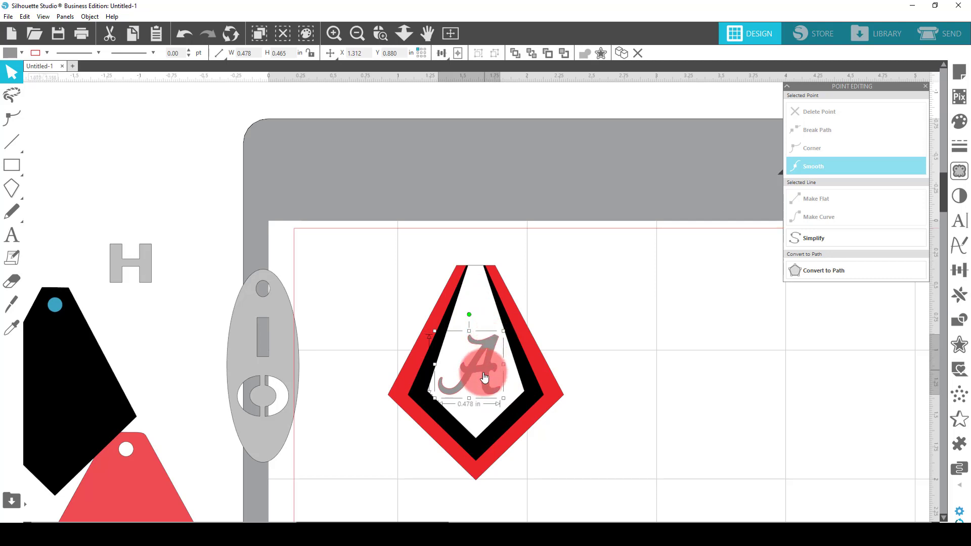
left_click_drag(484, 364, 481, 362)
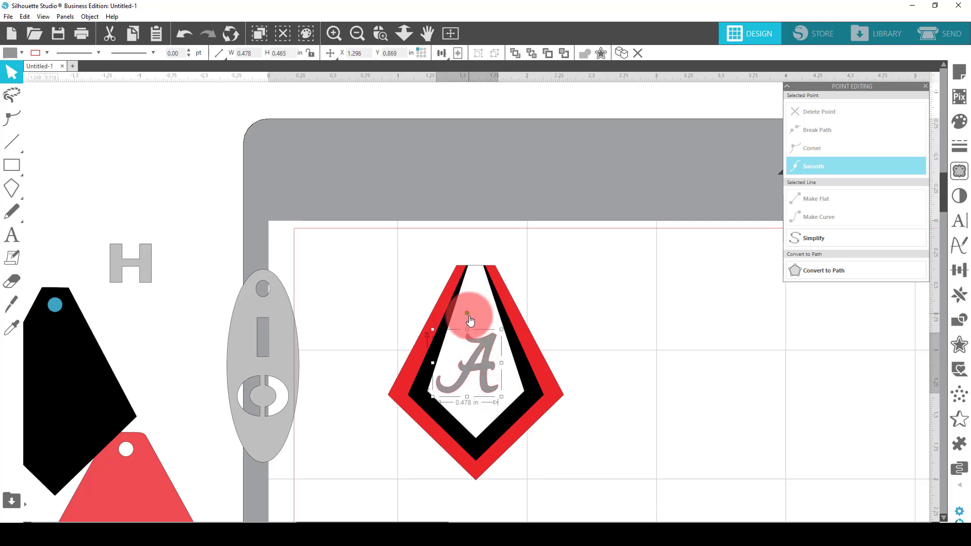
Fill the white inner panel with blue
left_click(477, 302)
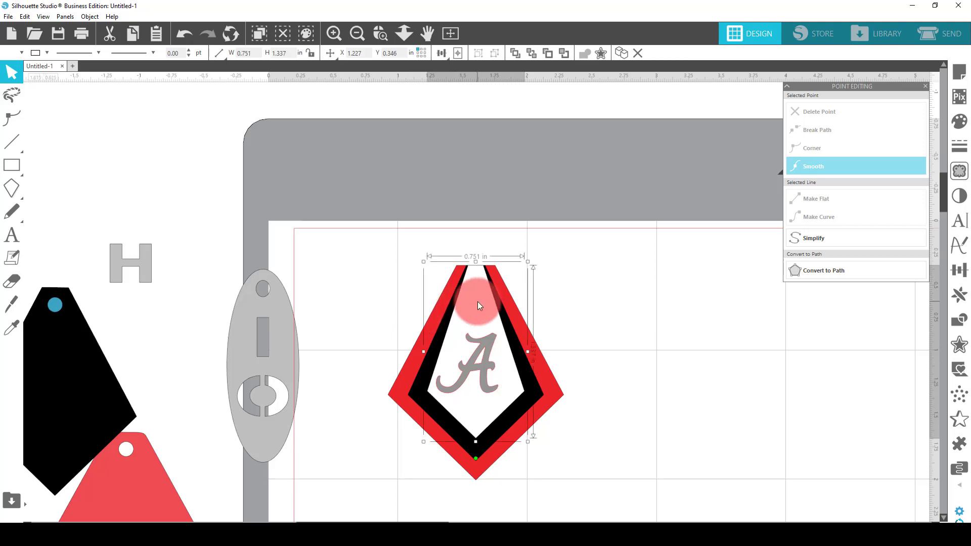
left_click(8, 53)
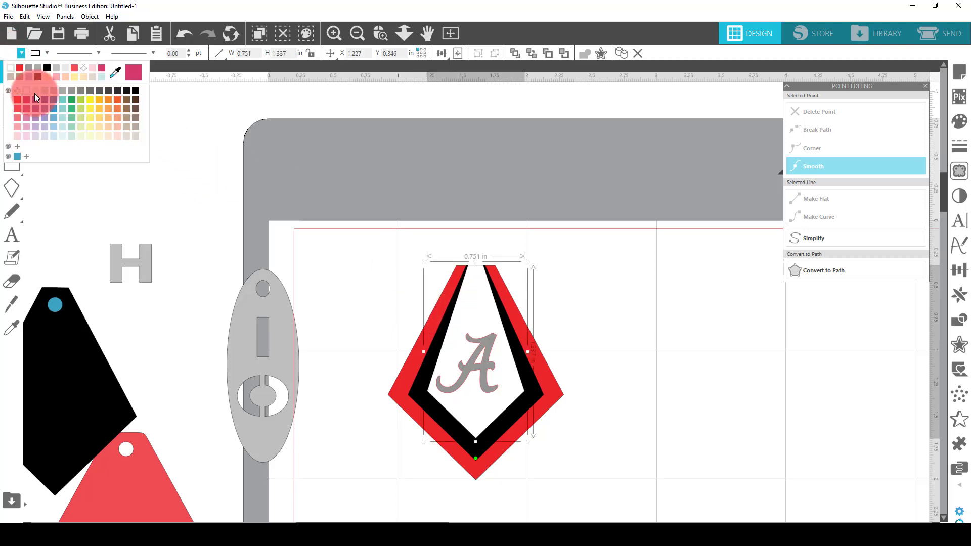
left_click(54, 111)
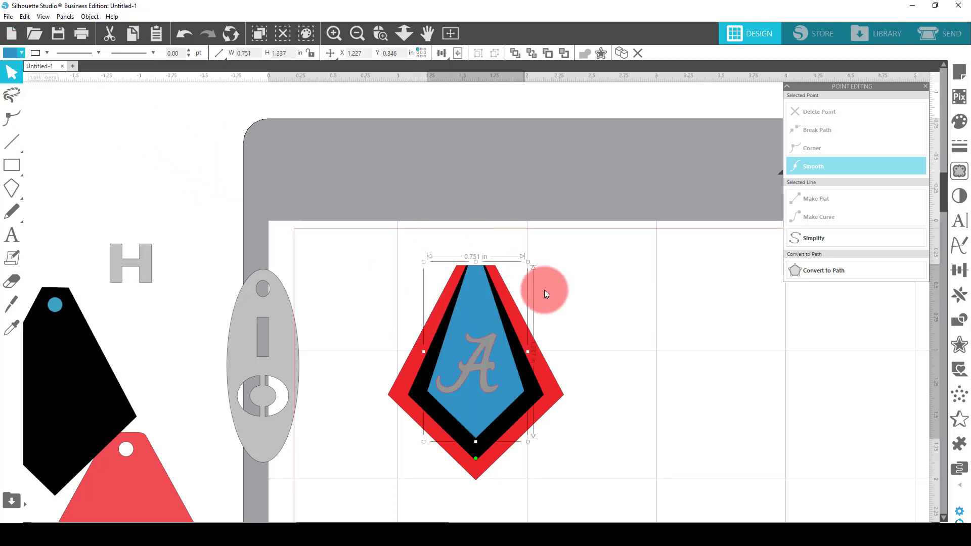
left_click(582, 324)
Move the blue panel off the kite, place the script A on it, and scale the A to about 0.424 in wide
left_click_drag(484, 318, 666, 278)
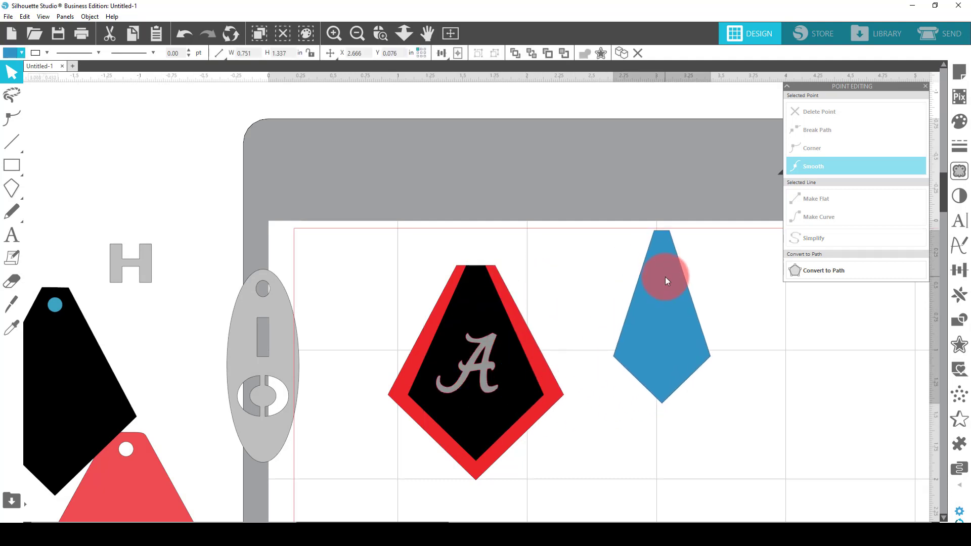
left_click_drag(481, 365, 668, 331)
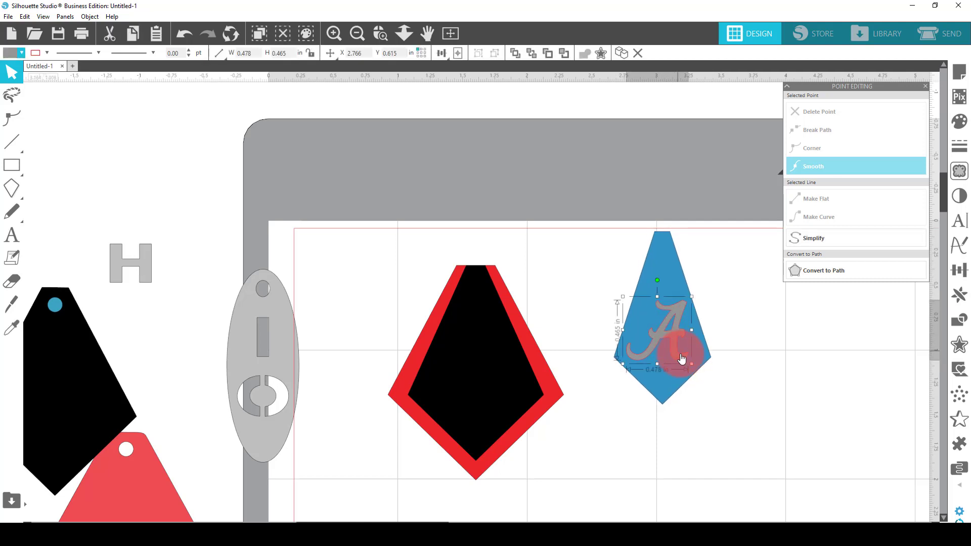
left_click_drag(693, 364, 673, 341)
key("Down")
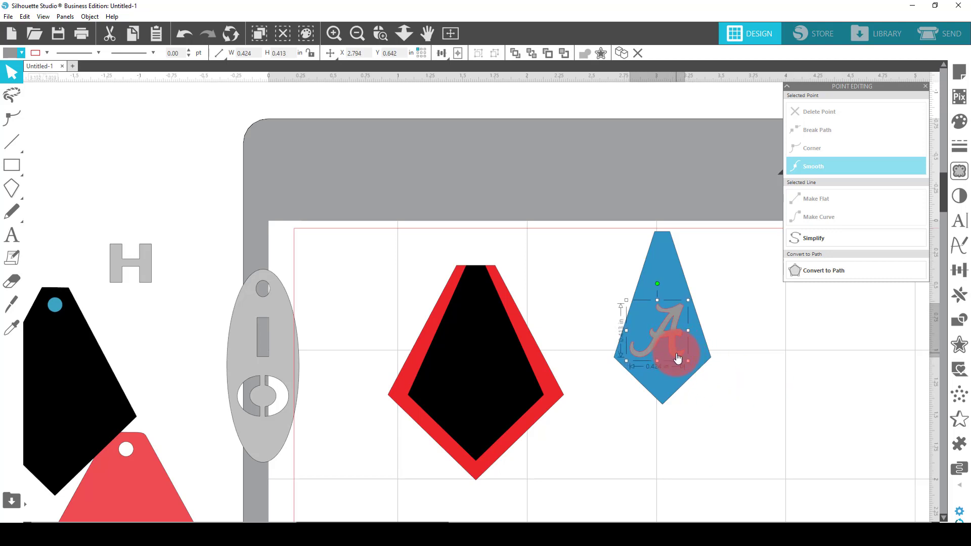
Try to cut the script A out of the blue panel with Subtract
left_click_drag(719, 398, 633, 260)
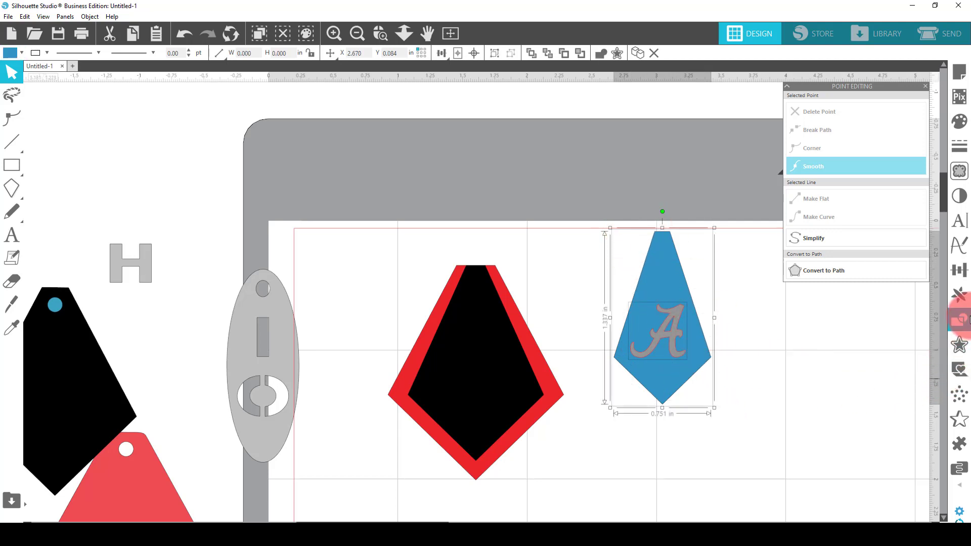
left_click(964, 321)
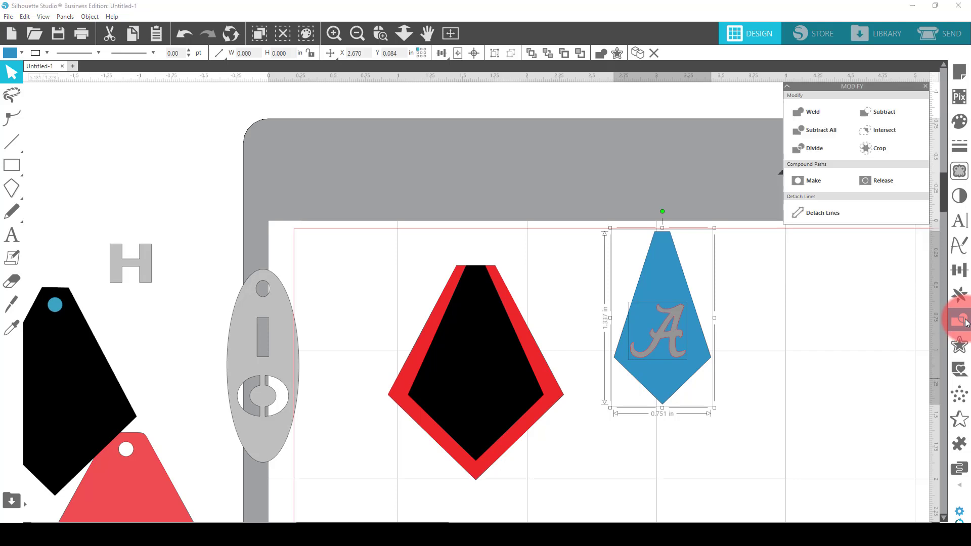
left_click(883, 113)
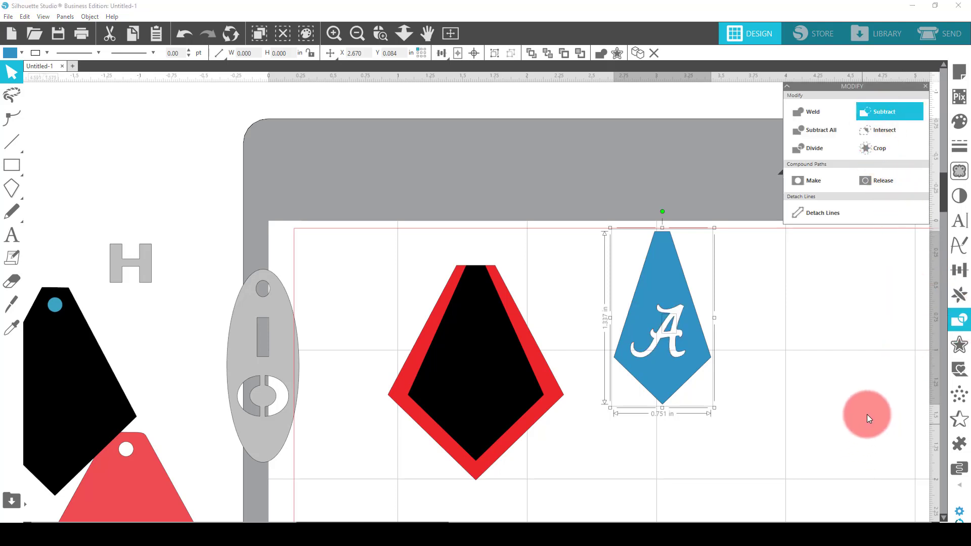
left_click(850, 427)
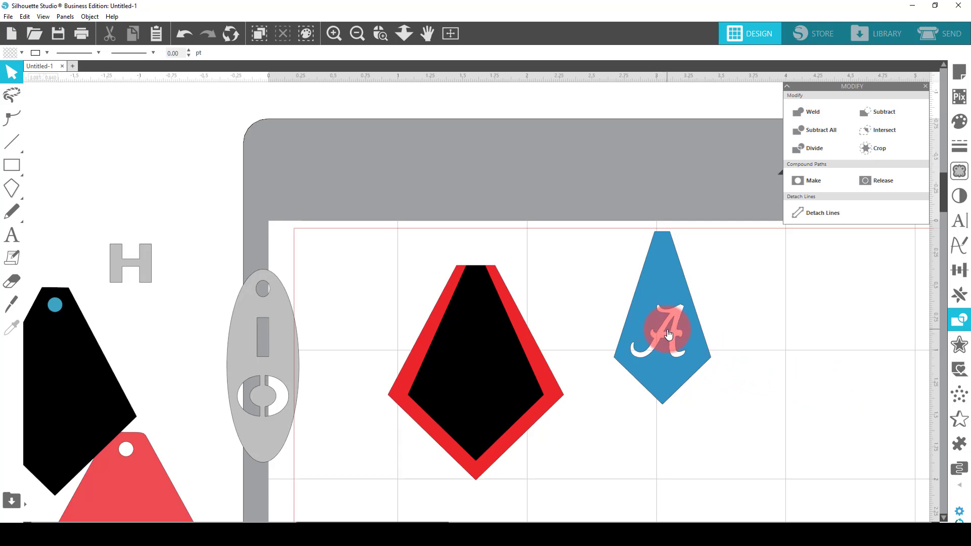
Move the cut-out blue panel back onto the black kite to check the letter opening, and undo the move
left_click_drag(657, 288, 475, 323)
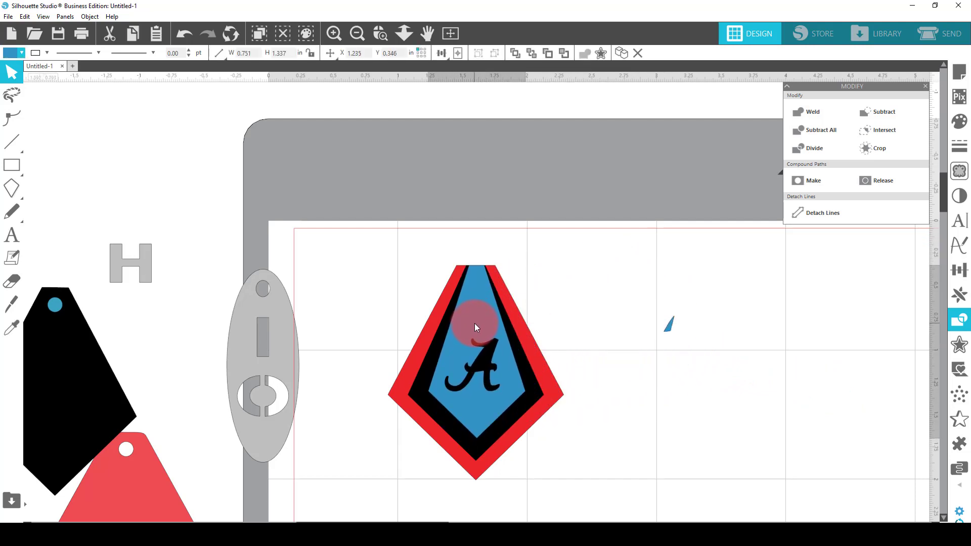
left_click(320, 190)
left_click(181, 34)
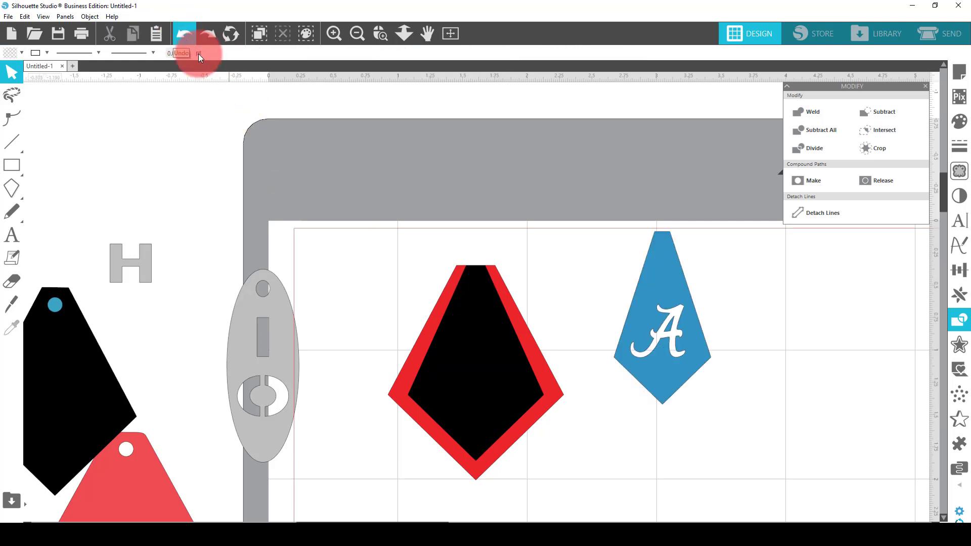
left_click(530, 219)
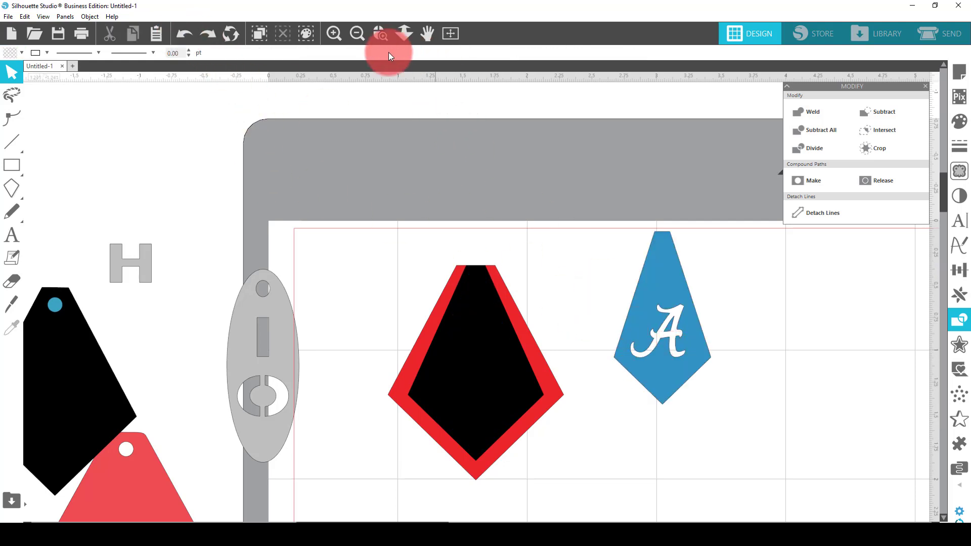
Move the grey script A off the blue panel into the empty space on its right
left_click(377, 34)
left_click_drag(594, 278, 722, 319)
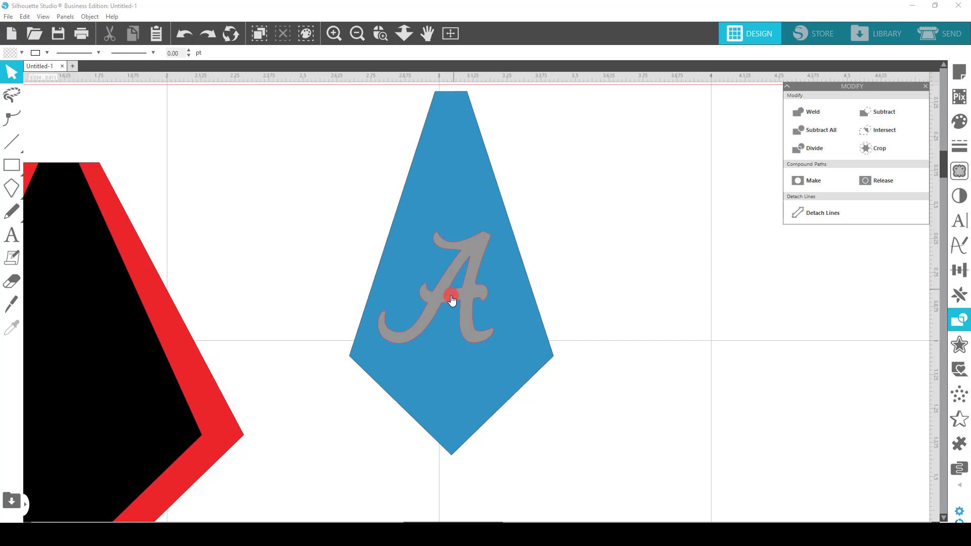
left_click_drag(454, 291, 624, 256)
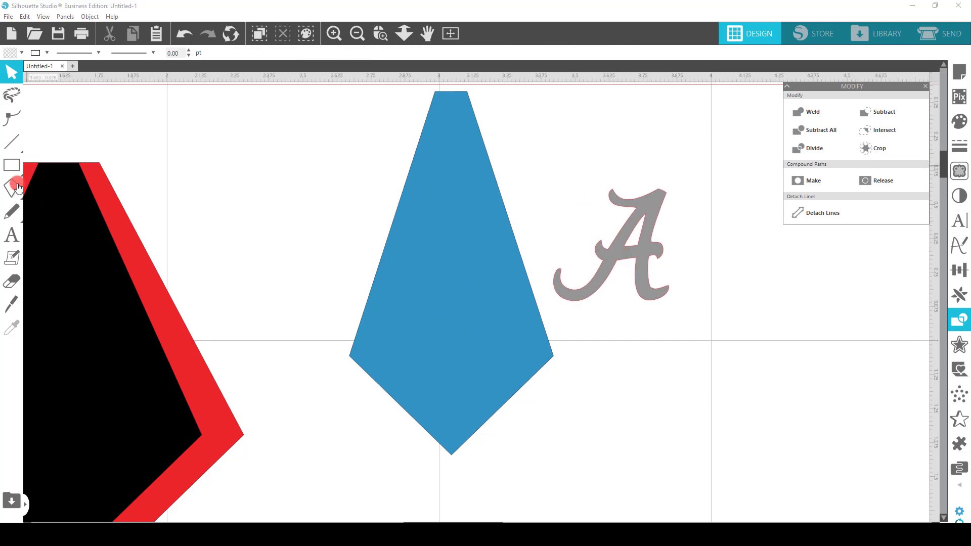
Draw a thin rectangle about 0.017 by 0.199 in and tilt it across the script A's crossbar, parallel to the letter's strokes
left_click(13, 167)
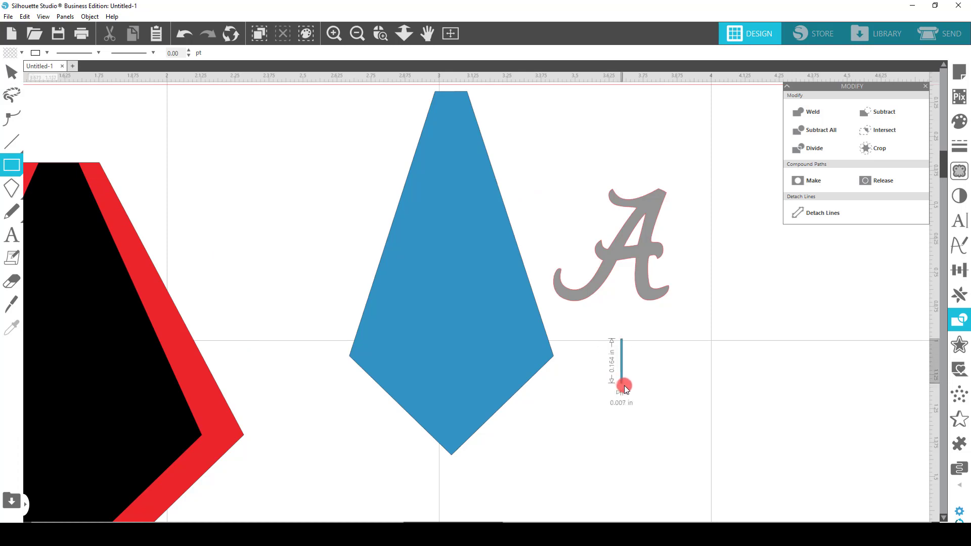
left_click_drag(624, 385, 628, 276)
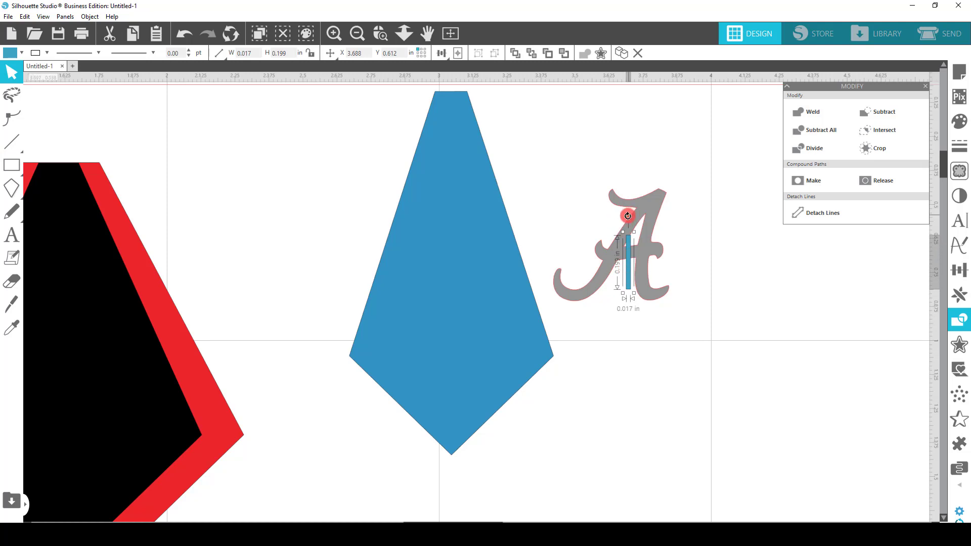
left_click_drag(629, 217, 638, 218)
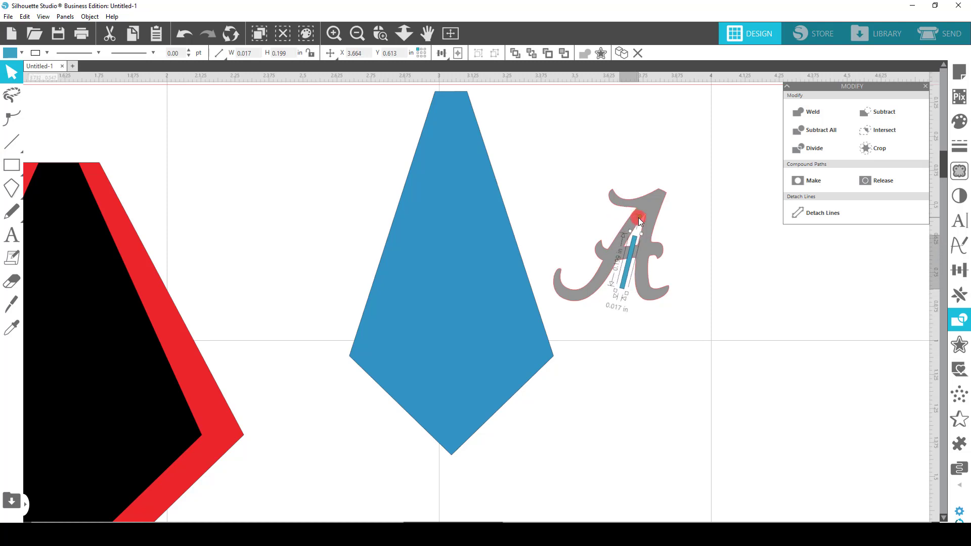
left_click(626, 269)
left_click_drag(625, 268, 627, 264)
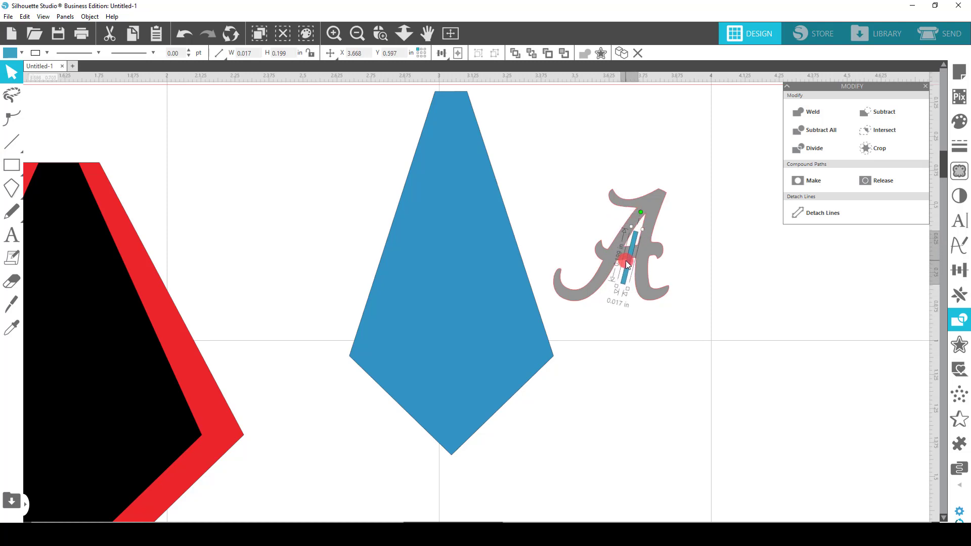
Scale the thin rectangle down to about 0.012 by 0.146 in and recentre it across the crossbar
left_click(651, 322)
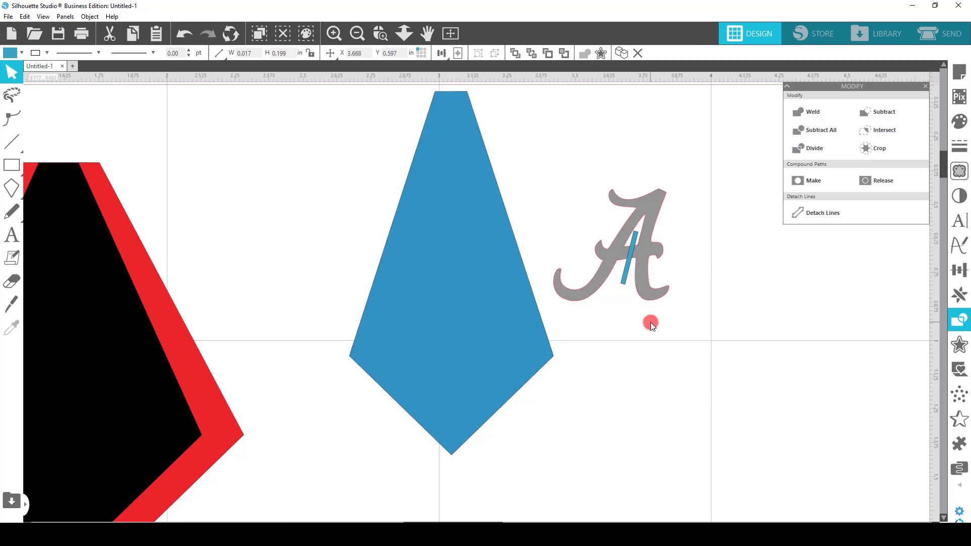
left_click(632, 262)
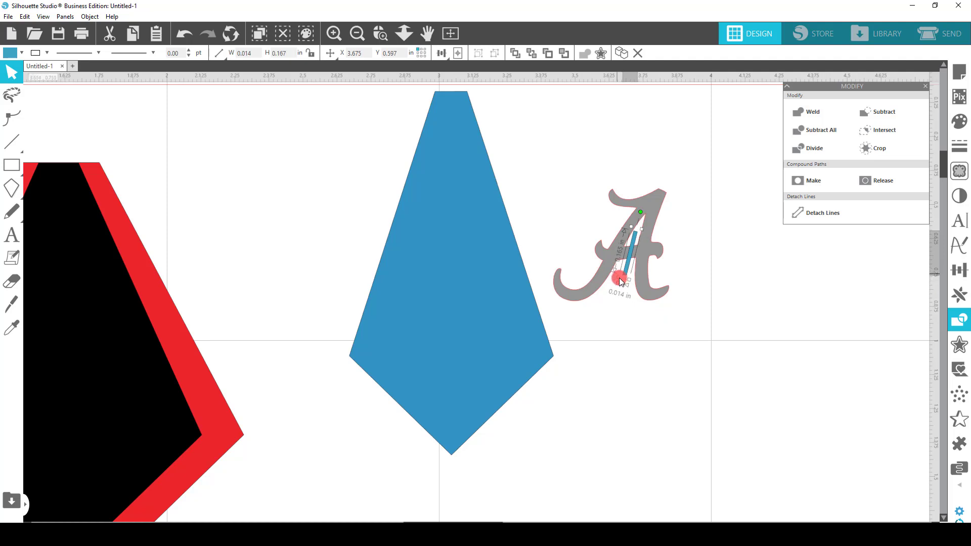
left_click_drag(619, 277, 632, 250)
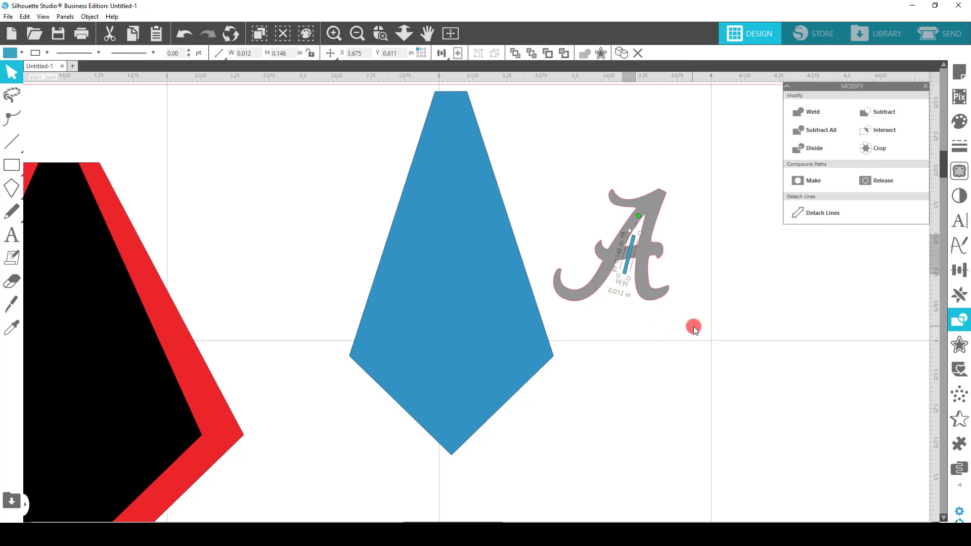
Subtract the thin rectangle from the script A to leave a narrow bridge gap in its crossbar
left_click_drag(693, 327, 598, 171)
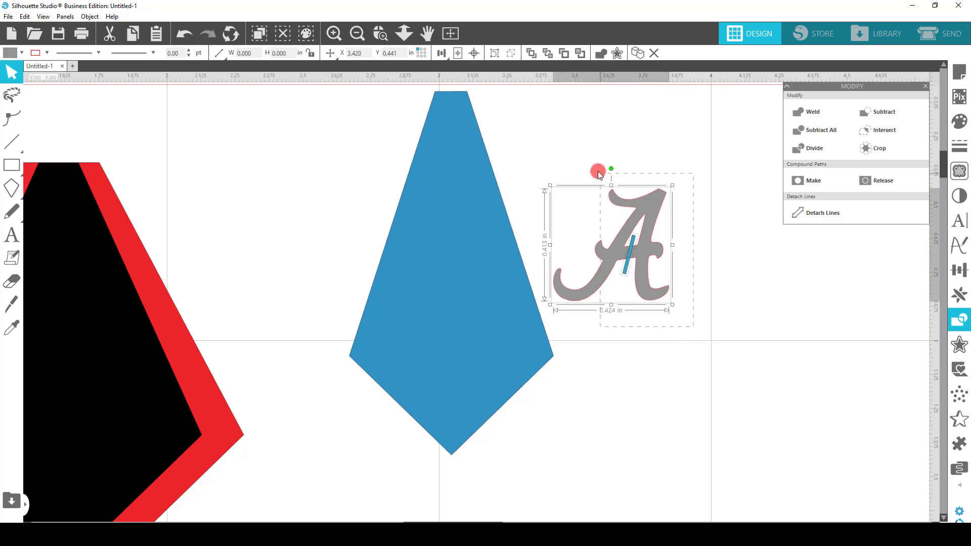
left_click(886, 111)
left_click(610, 263)
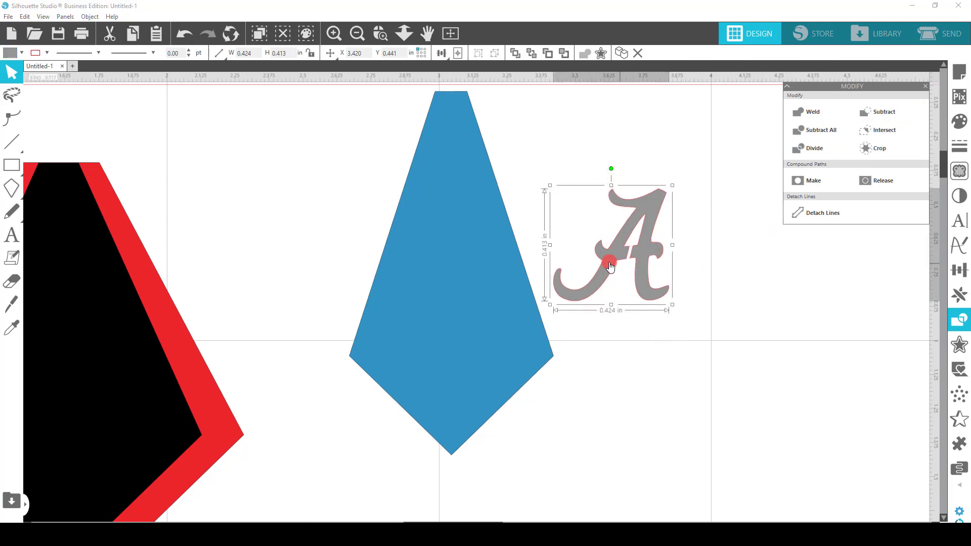
Move the split script A over the blue panel, and move the blue panel back onto the black kite
left_click_drag(628, 257, 453, 302)
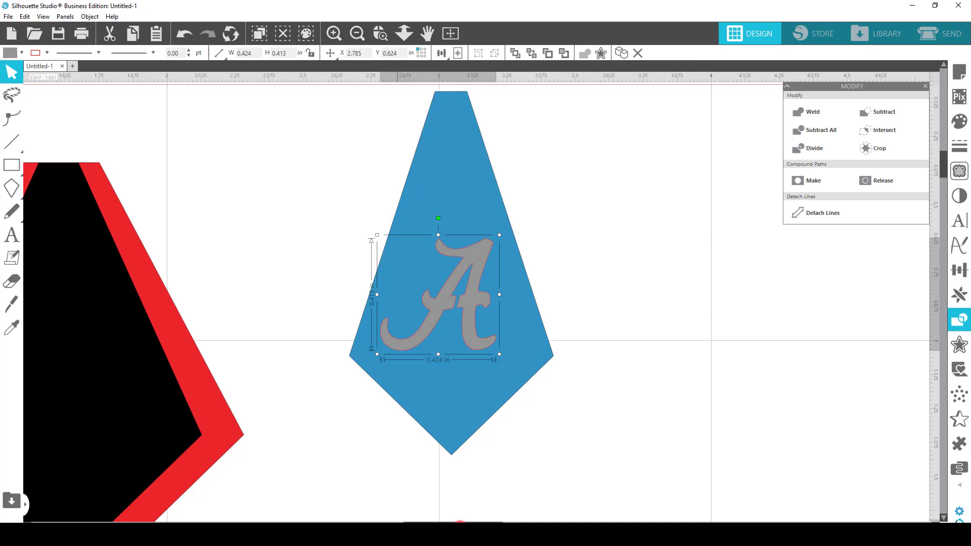
left_click_drag(460, 526, 391, 522)
left_click_drag(795, 202, 381, 260)
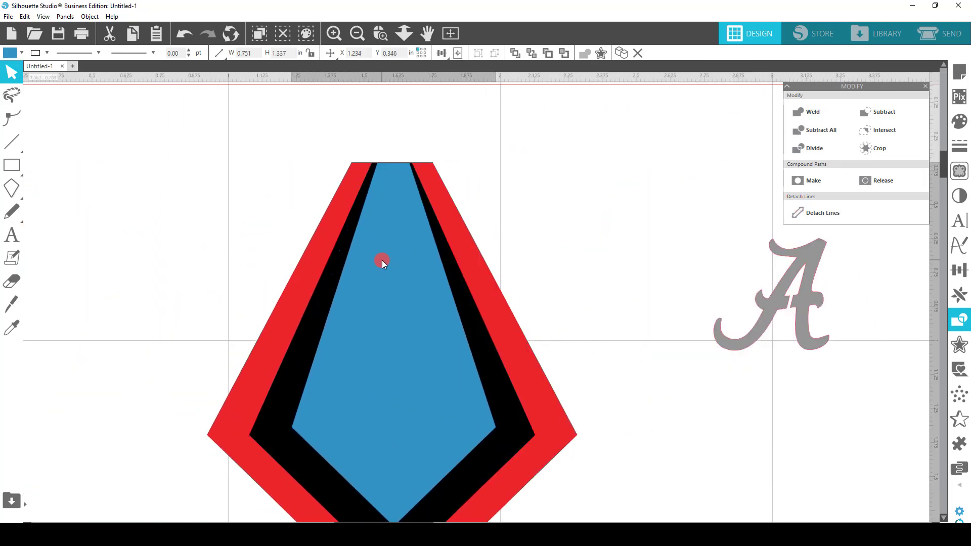
Place the script A on the blue panel, move the red and black kites aside, and subtract the A from the blue panel
left_click(572, 269)
left_click_drag(759, 299, 374, 367)
left_click_drag(486, 319, 838, 297)
left_click_drag(501, 374, 934, 334)
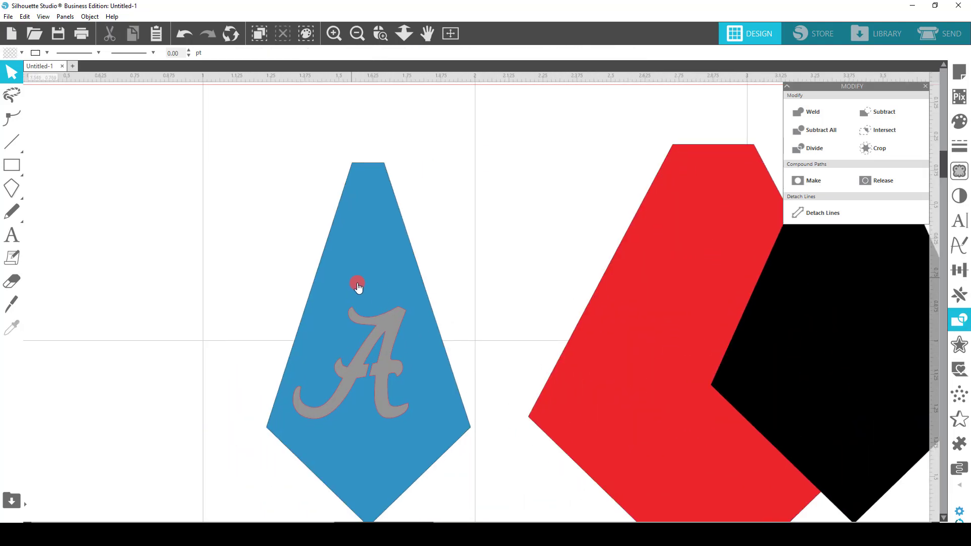
left_click(433, 438)
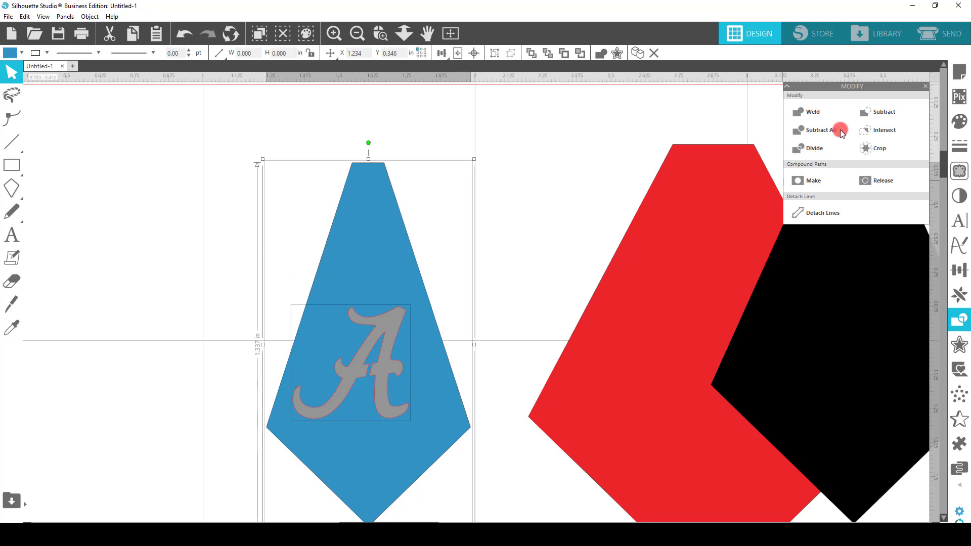
left_click(878, 113)
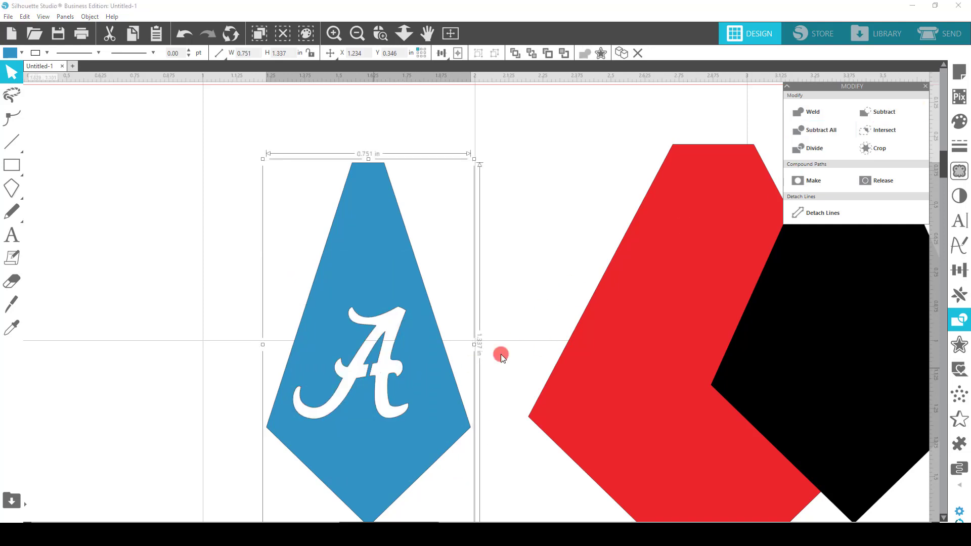
Stack the black kite on the red kite and lay the cut-out blue panel centred on top
left_click_drag(375, 363, 380, 331)
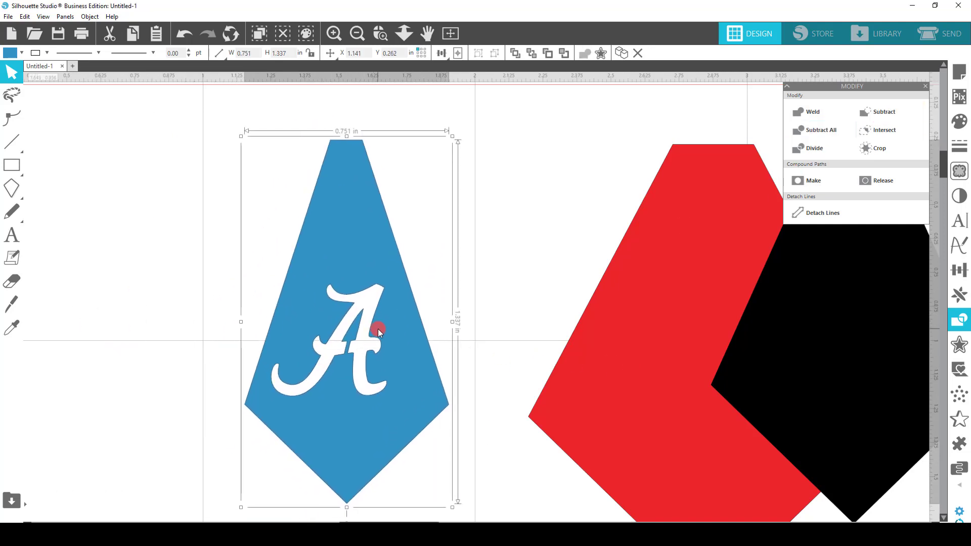
left_click_drag(827, 326, 691, 356)
left_click_drag(404, 368, 765, 366)
left_click(426, 308)
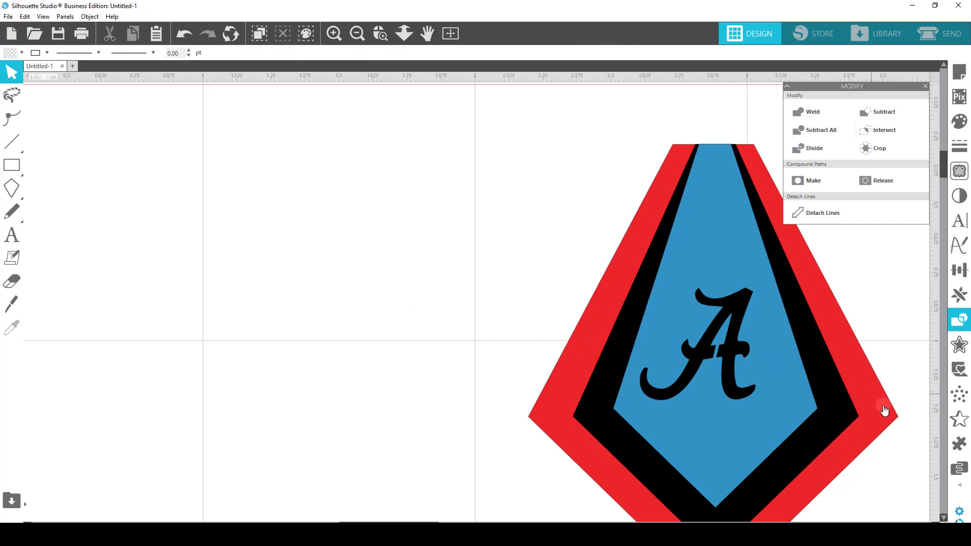
Draw a circle about 0.055 in across, place it near the blue panel's flat top edge, and put two copies beside the design
left_click_drag(365, 522, 446, 515)
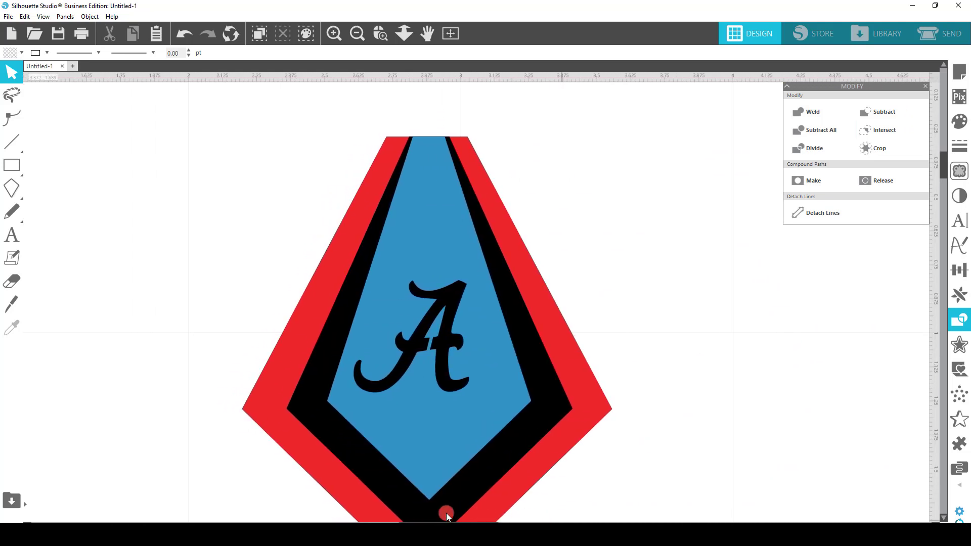
left_click(10, 171)
left_click(81, 165)
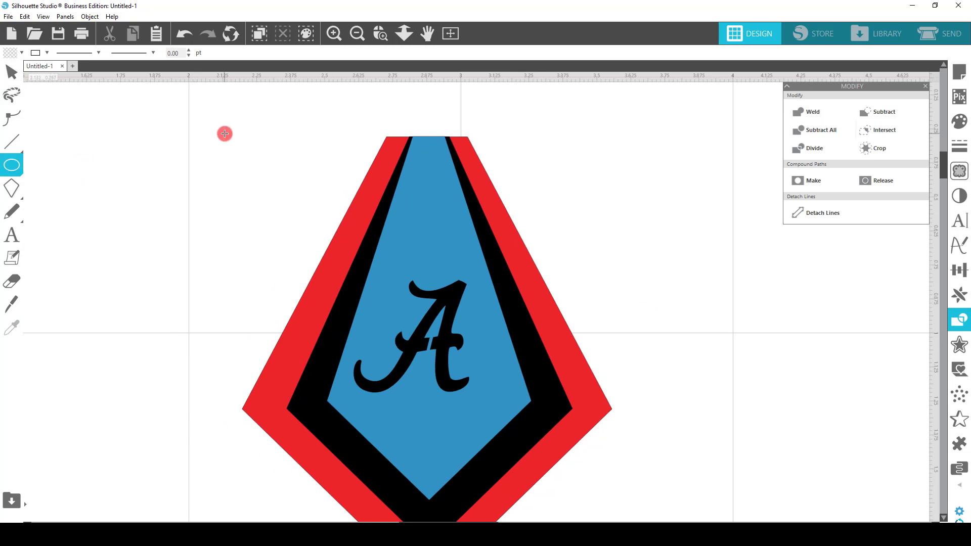
left_click_drag(226, 135, 237, 152)
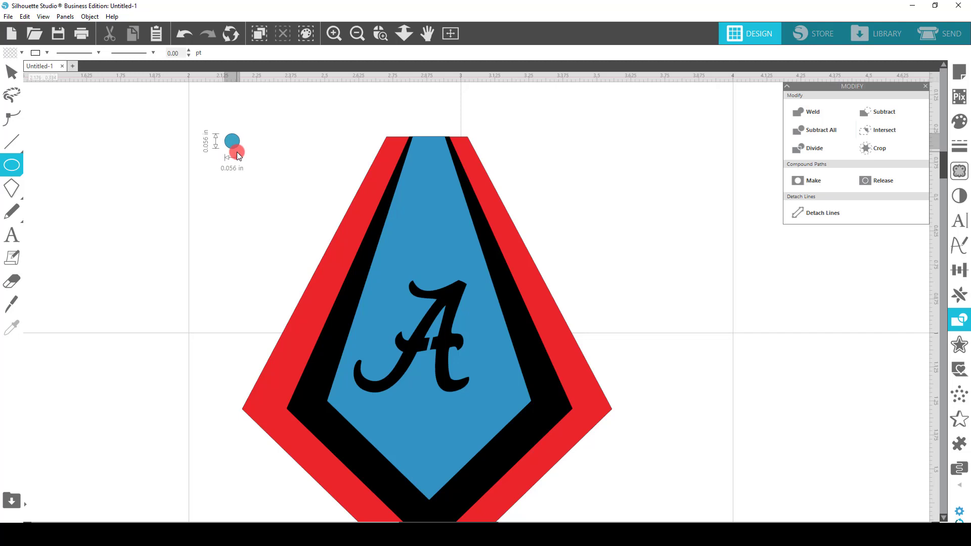
left_click_drag(237, 155, 424, 153)
left_click(227, 146)
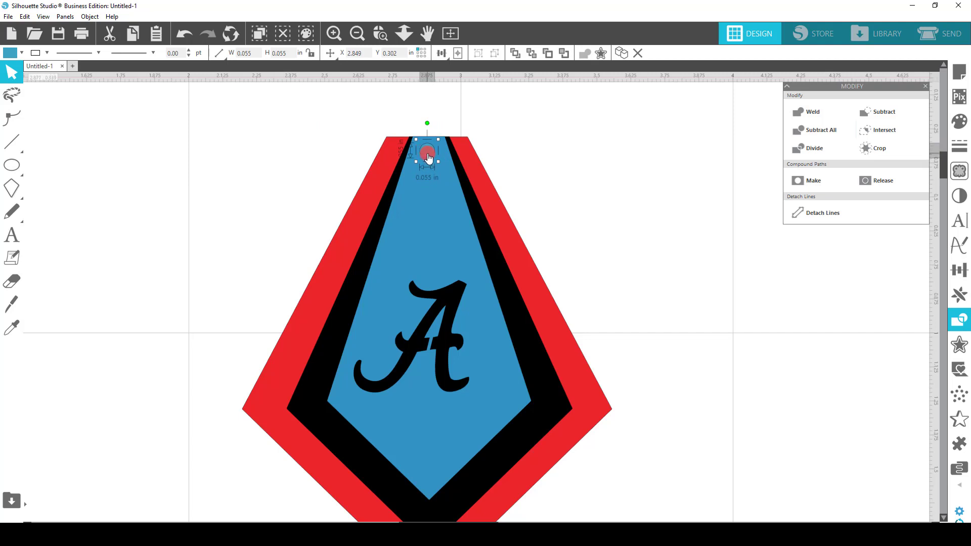
left_click_drag(429, 152, 260, 156)
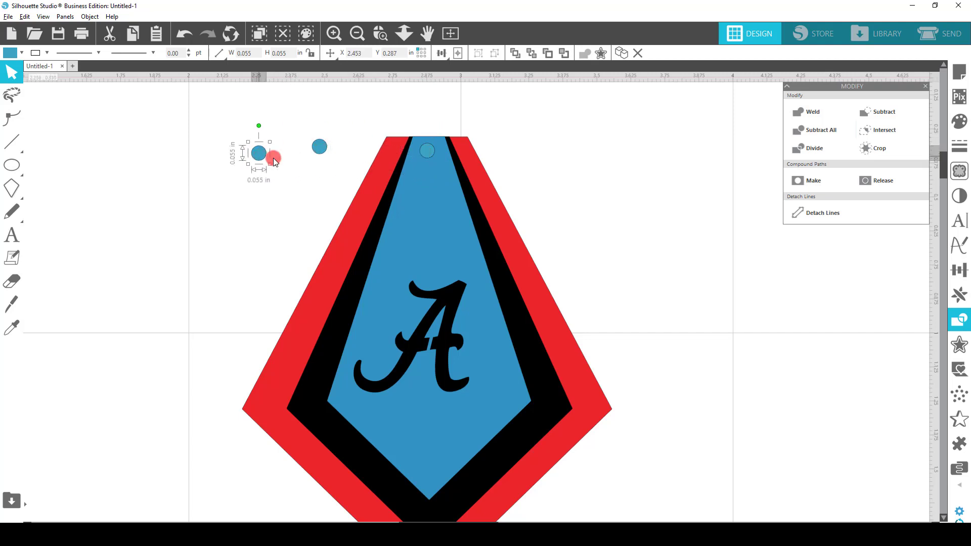
Move the black and red kites away and subtract the small circle from the blue panel to cut its hanging hole
left_click_drag(492, 215, 587, 245)
left_click_drag(521, 299, 701, 271)
left_click(475, 208)
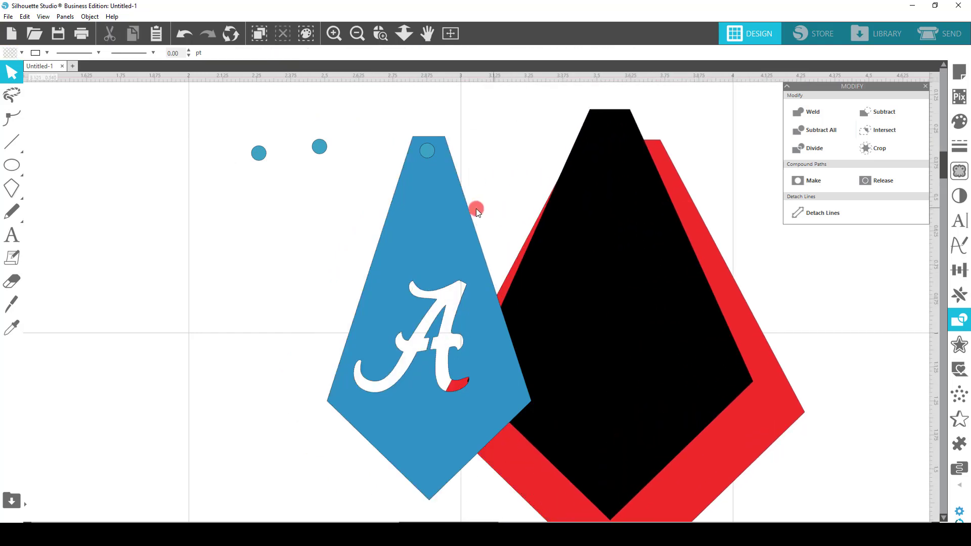
left_click_drag(385, 121, 437, 161)
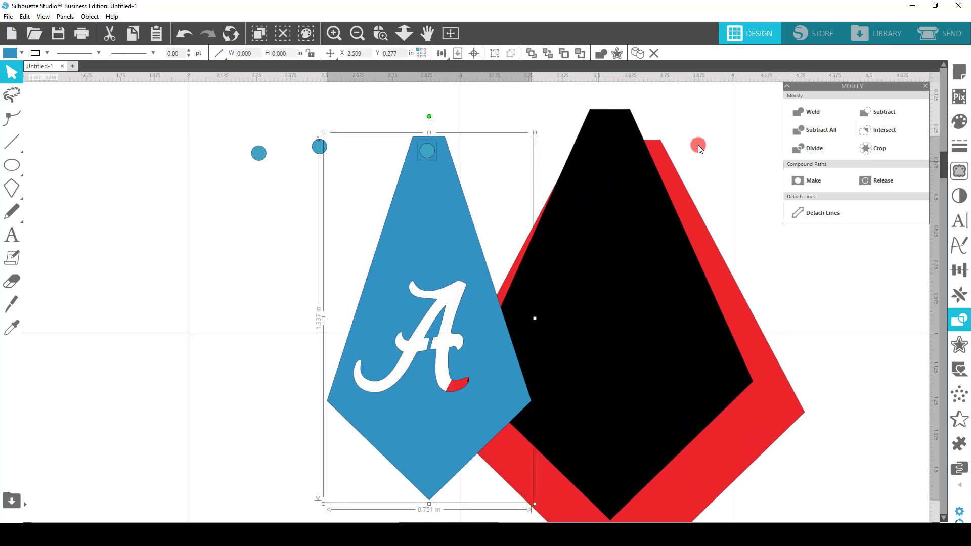
left_click(884, 113)
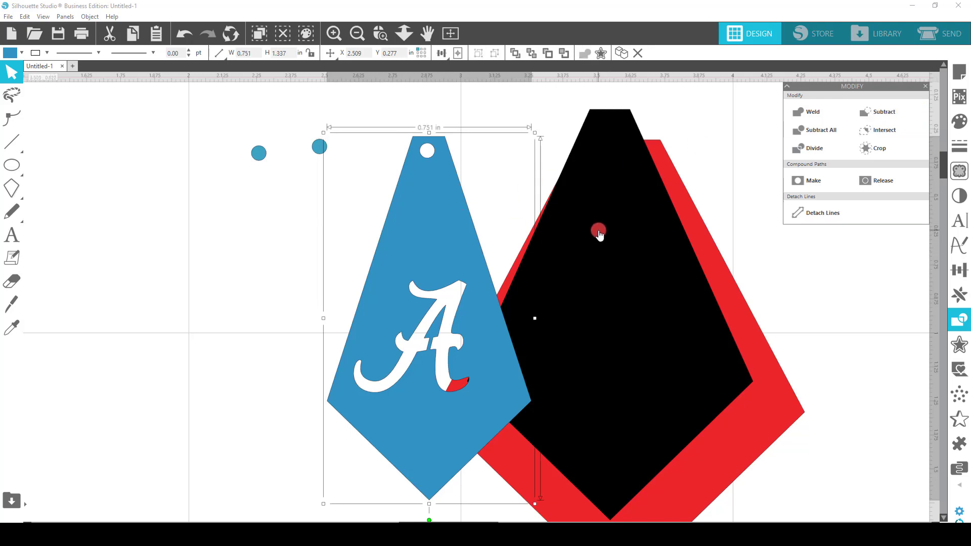
Move the black kite back behind the blue panel and align their top edges
left_click_drag(598, 230, 418, 258)
left_click_drag(378, 192, 413, 160)
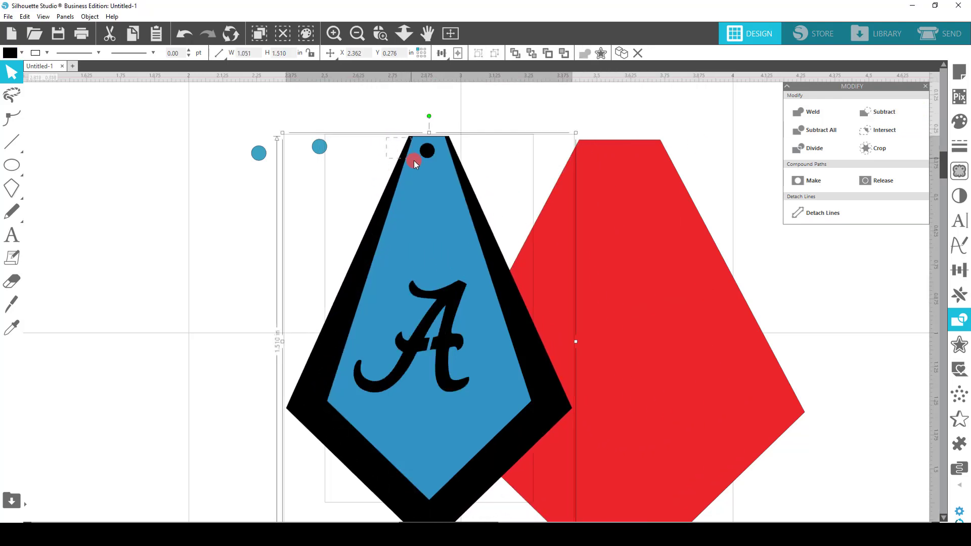
left_click(444, 53)
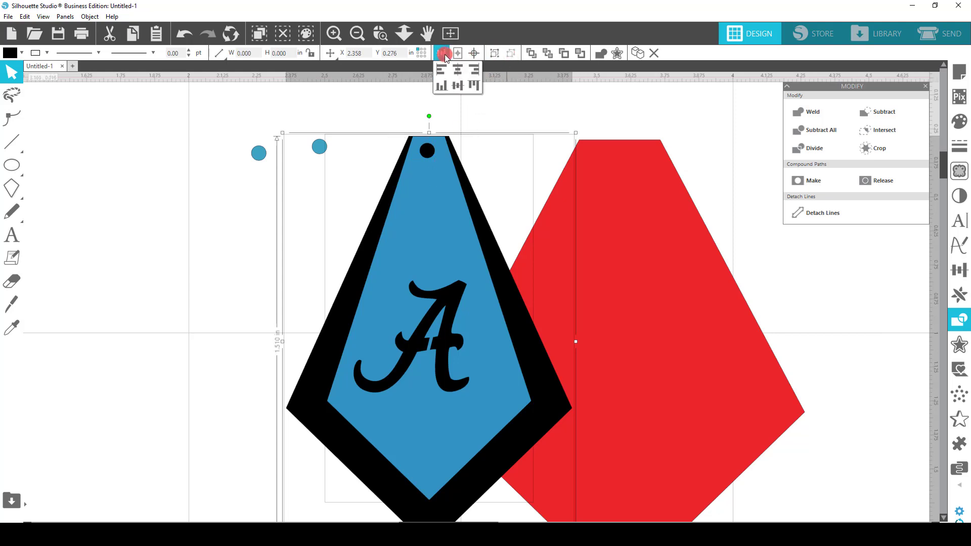
left_click(504, 109)
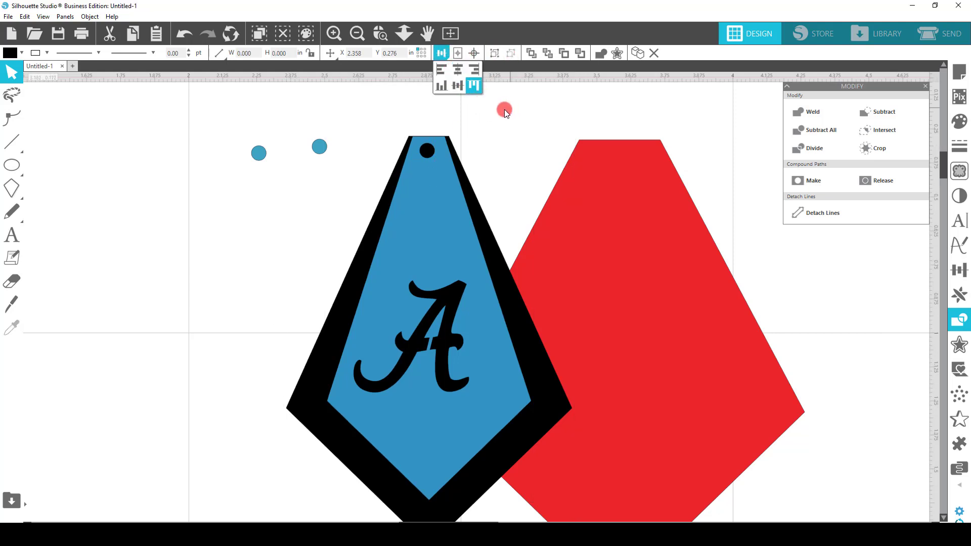
Place a circle copy over the blue panel's hole, move the blue panel away, and subtract the circle from the black kite
left_click_drag(315, 155, 426, 153)
left_click_drag(380, 226, 108, 334)
left_click(434, 152)
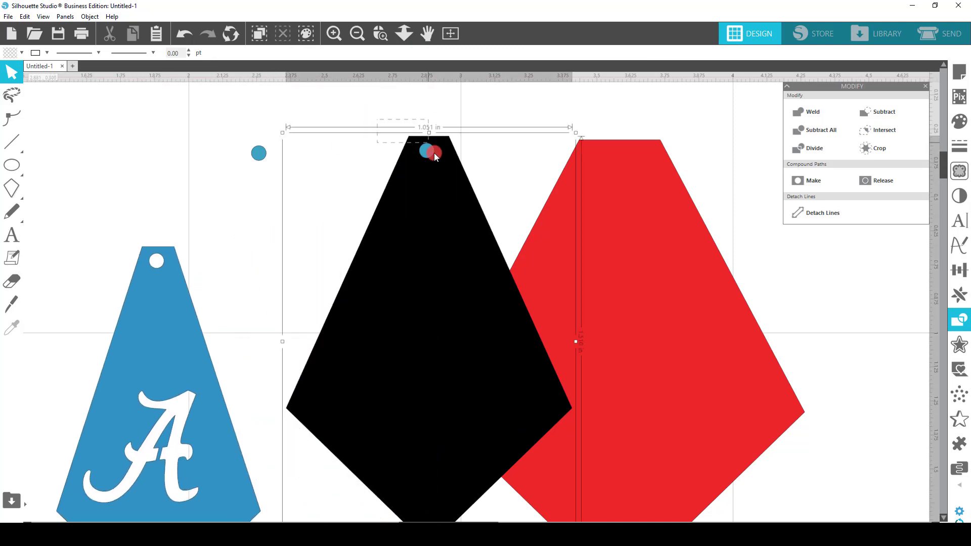
left_click(880, 109)
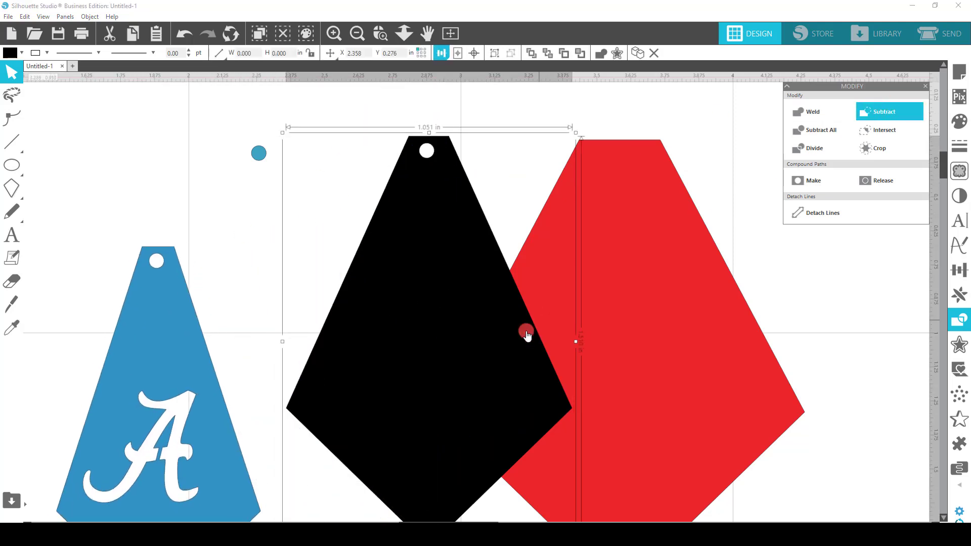
Move the red kite behind the black one, centre them horizontally, and nudge the black kite up to the red kite's top edge
left_click_drag(693, 282, 506, 267)
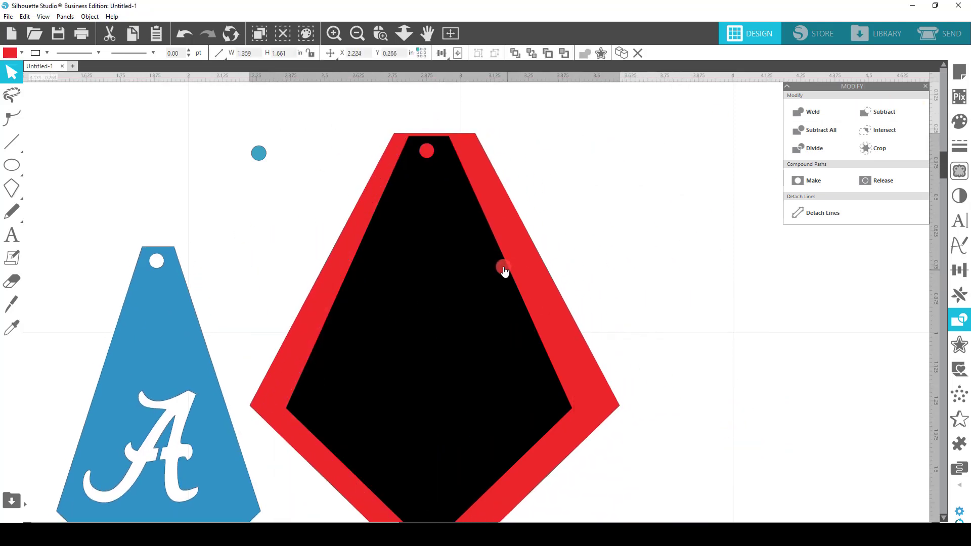
left_click_drag(378, 145, 475, 203)
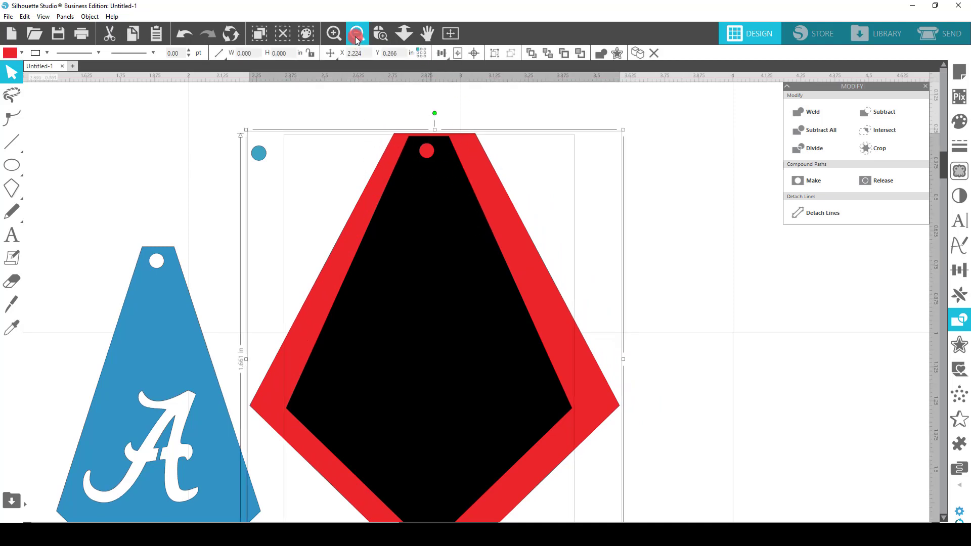
left_click(441, 53)
left_click(457, 73)
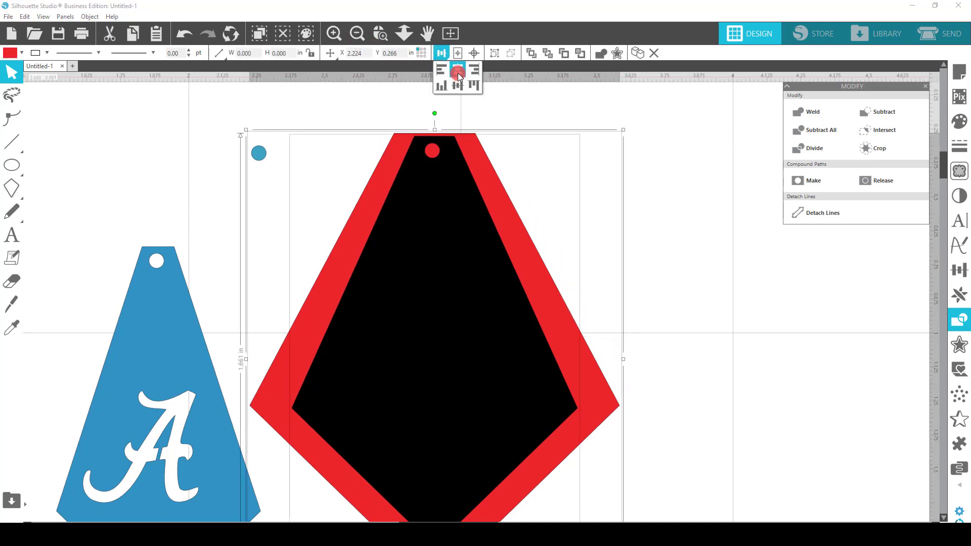
left_click(654, 156)
left_click(478, 227)
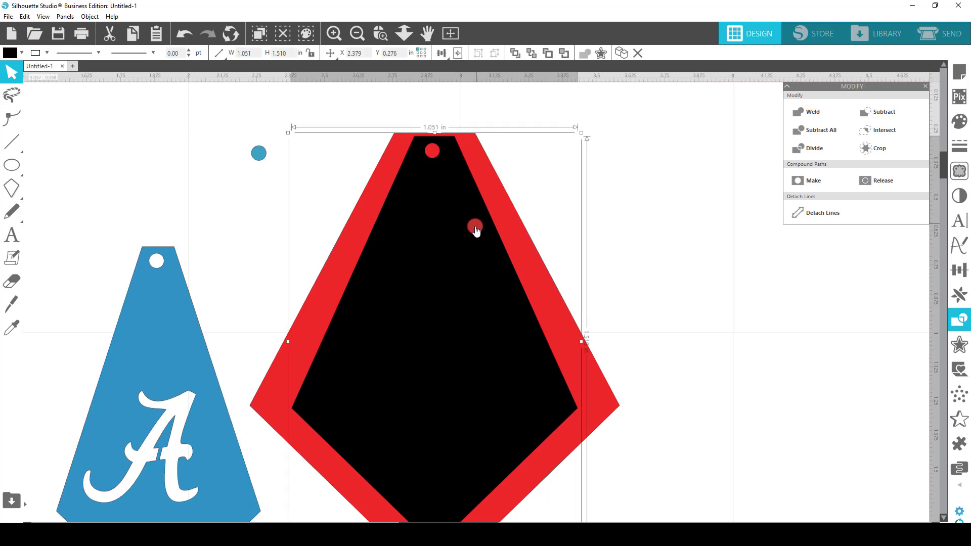
left_click(670, 227)
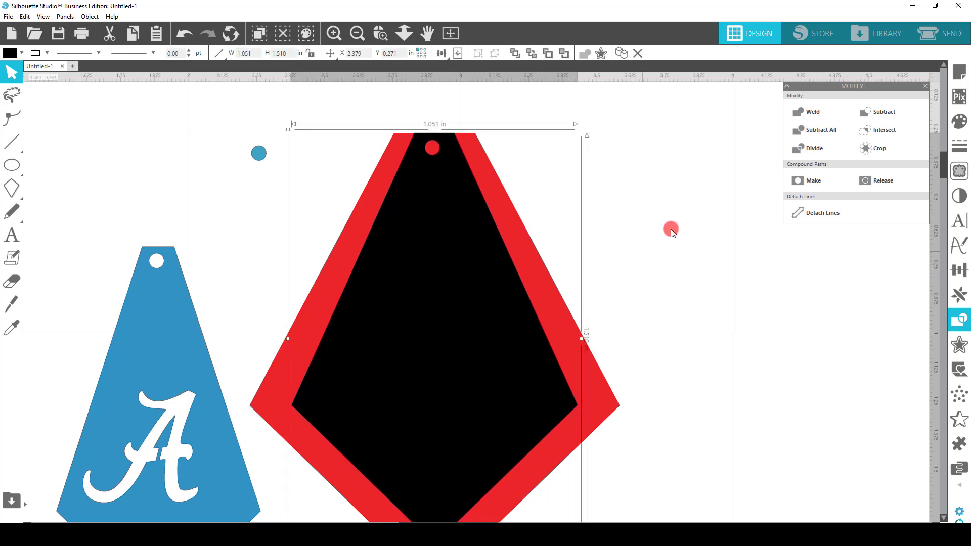
Place the last circle over the black kite's hole, move the black kite away, and subtract the circle from the red kite
left_click_drag(259, 156, 432, 147)
left_click_drag(455, 199, 173, 181)
left_click_drag(362, 93, 553, 180)
left_click(896, 115)
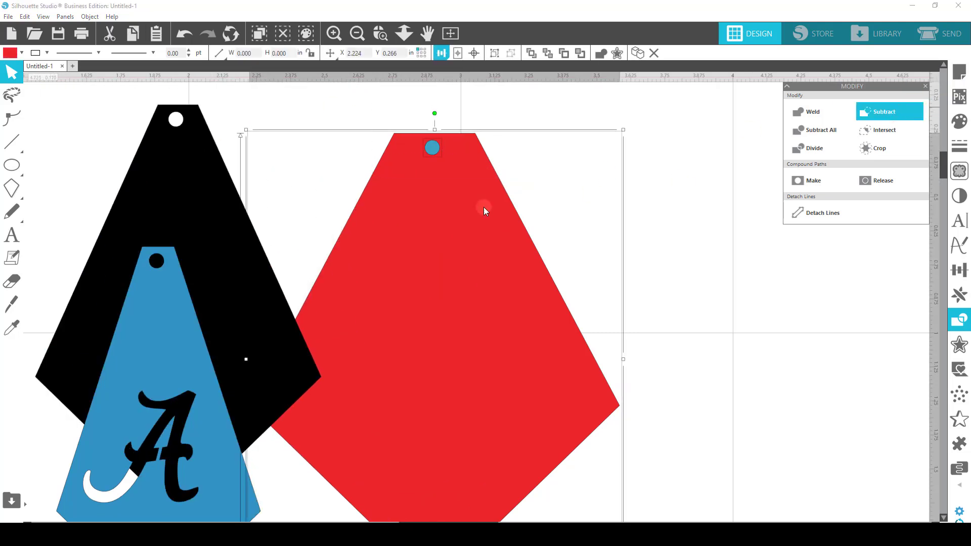
Restack the black kite and the blue panel on the red kite with their hanging holes lined up
left_click_drag(273, 264, 527, 293)
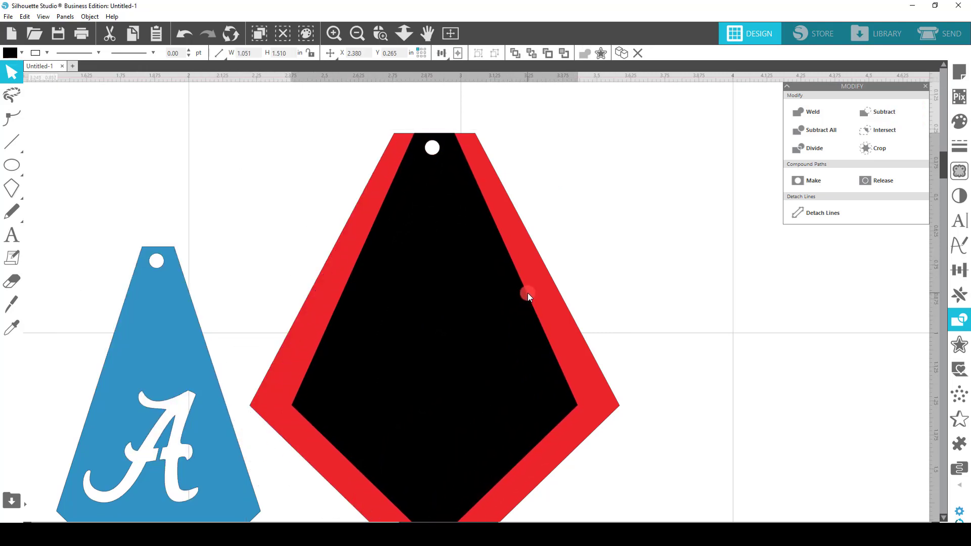
left_click_drag(177, 350, 453, 252)
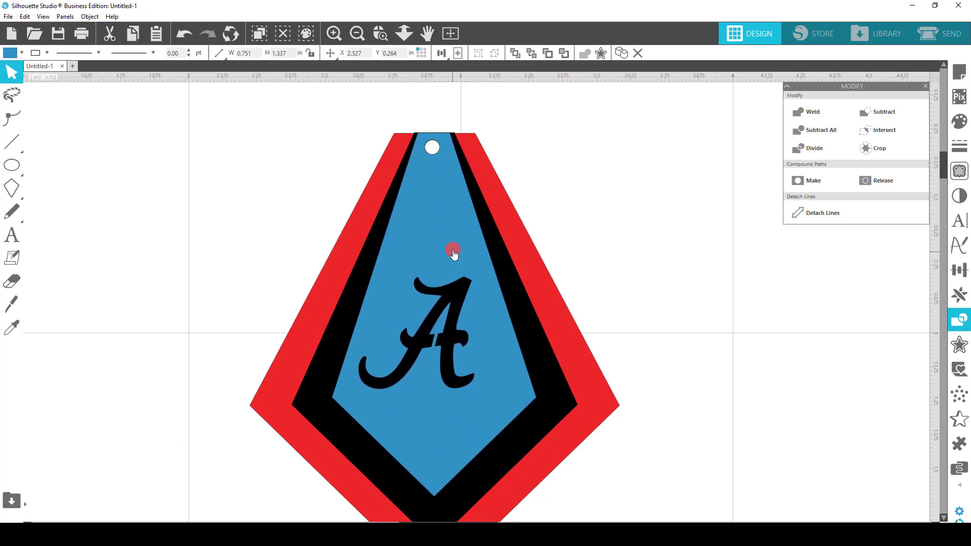
left_click(544, 221)
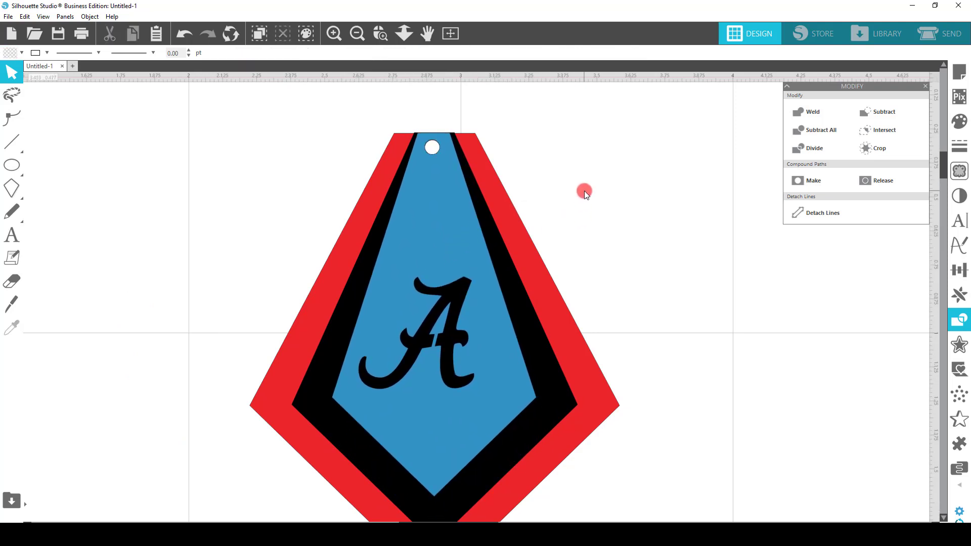
Change the blue inner panel's fill colour to white
left_click(428, 229)
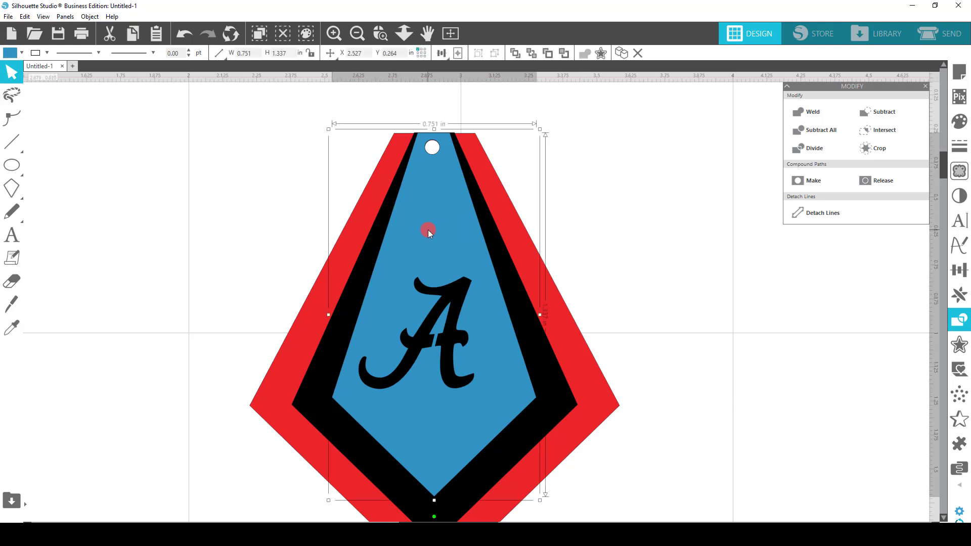
left_click(12, 52)
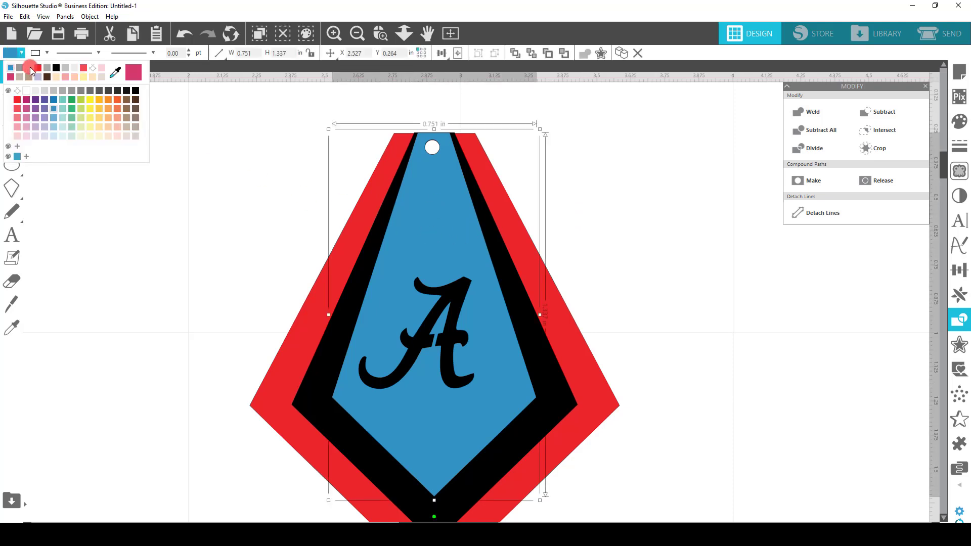
left_click(30, 69)
left_click(576, 228)
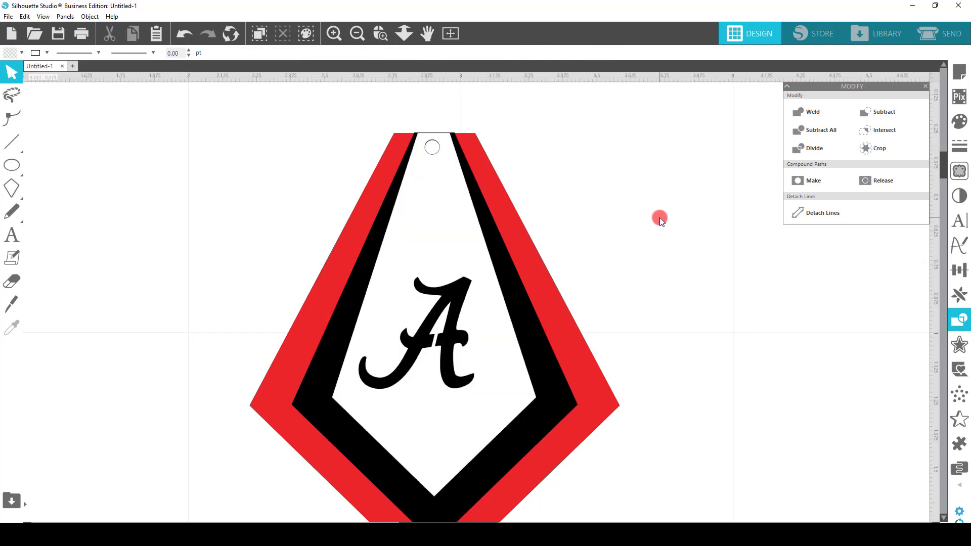
Spread the white, black and red panels apart, and restack them with their hanging holes aligned
left_click_drag(447, 202, 410, 212)
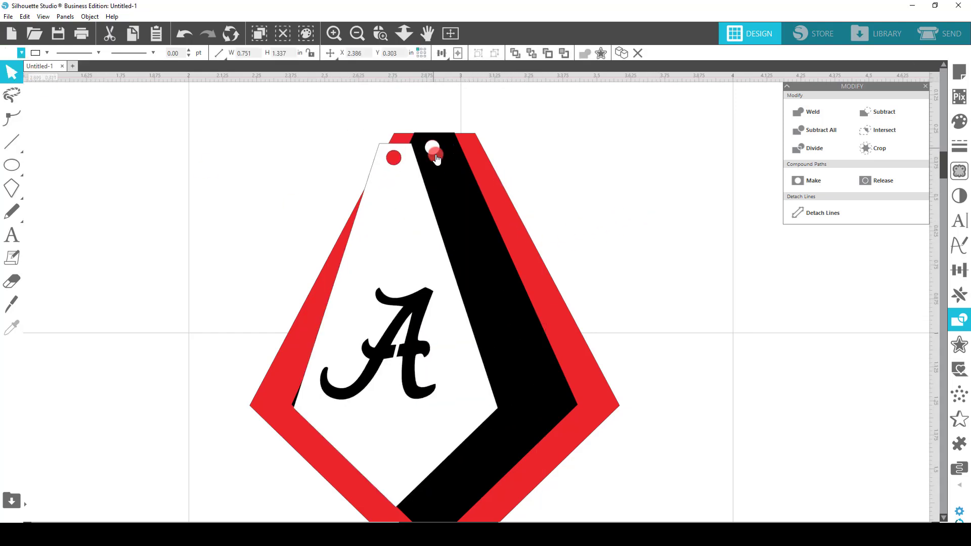
left_click_drag(436, 158, 260, 189)
left_click_drag(406, 206, 520, 232)
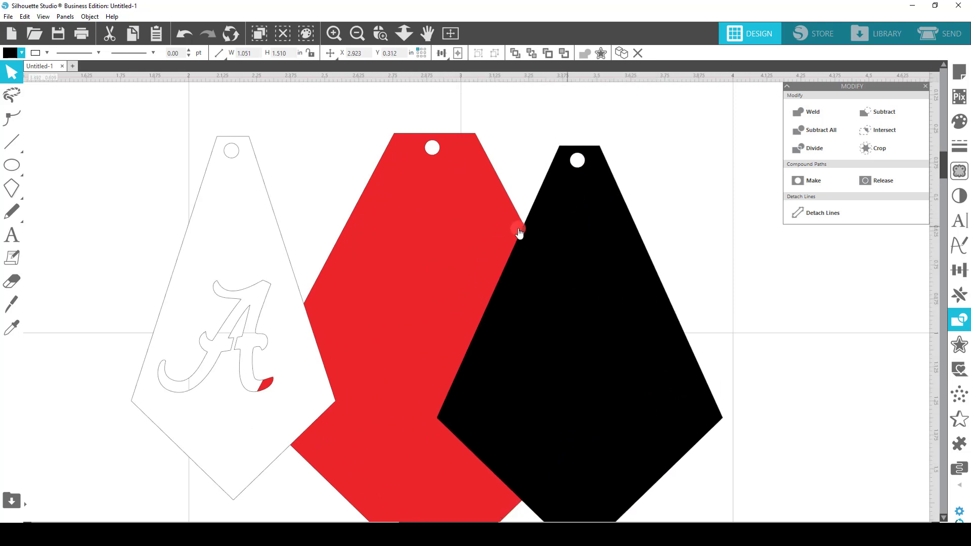
left_click_drag(433, 231, 379, 223)
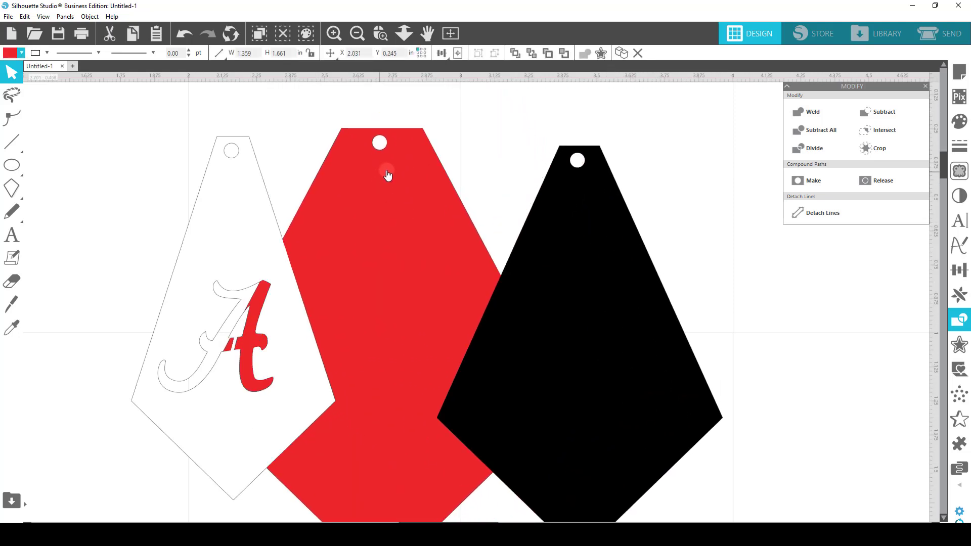
left_click_drag(566, 232, 388, 205)
left_click_drag(291, 313, 439, 306)
left_click(618, 304)
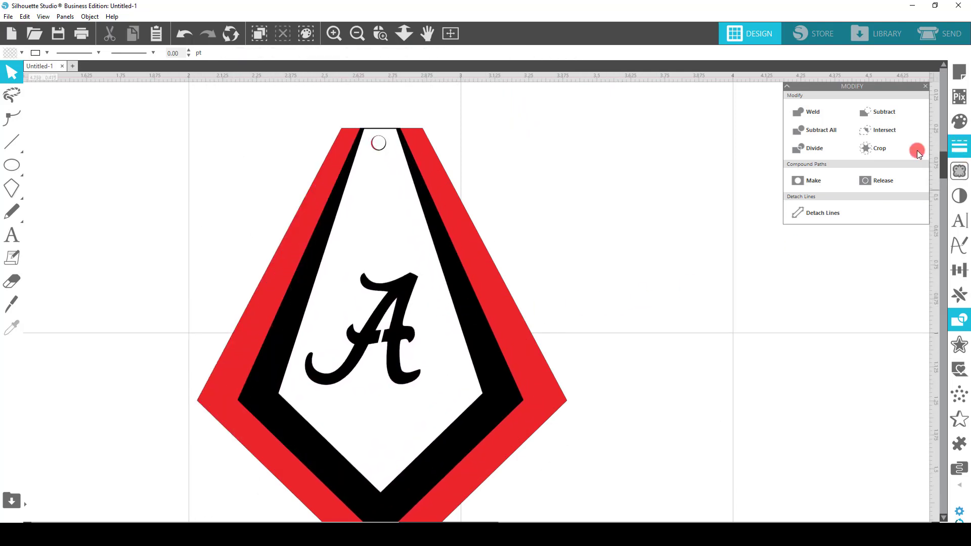
Switch from the design view to the send view for cutting
left_click(938, 38)
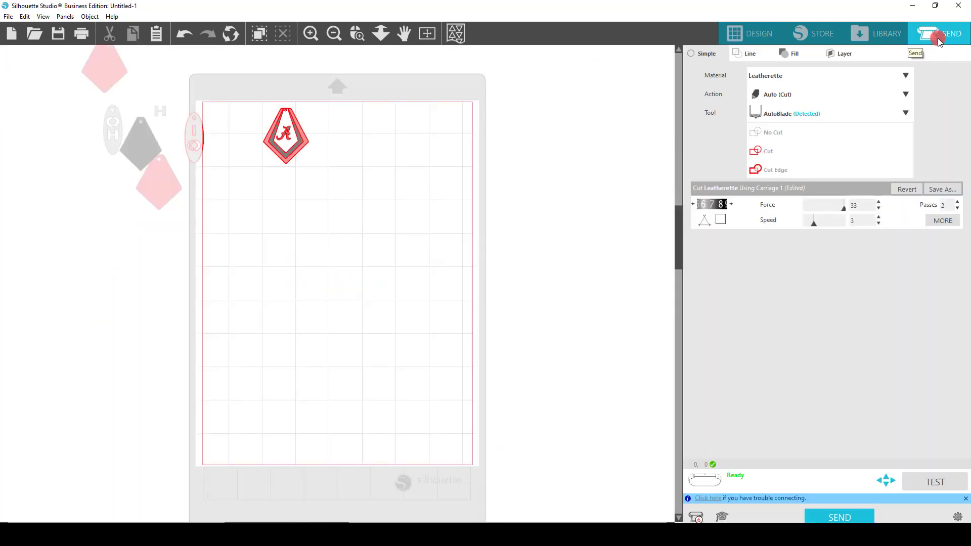
Move the overlapping oval earring fully off the mat and choose Leatherette as the cutting material
left_click_drag(205, 131, 127, 196)
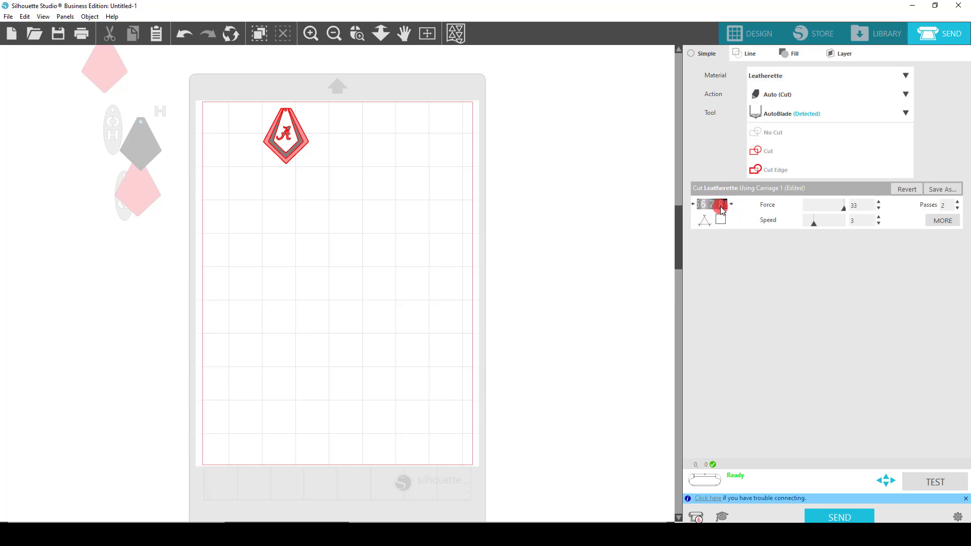
left_click(790, 78)
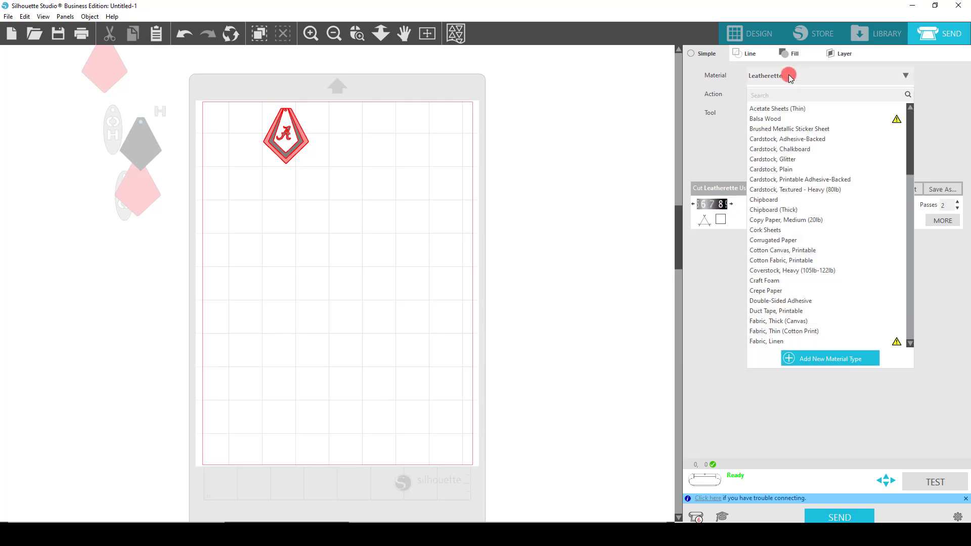
scroll(816, 263, "down", 4)
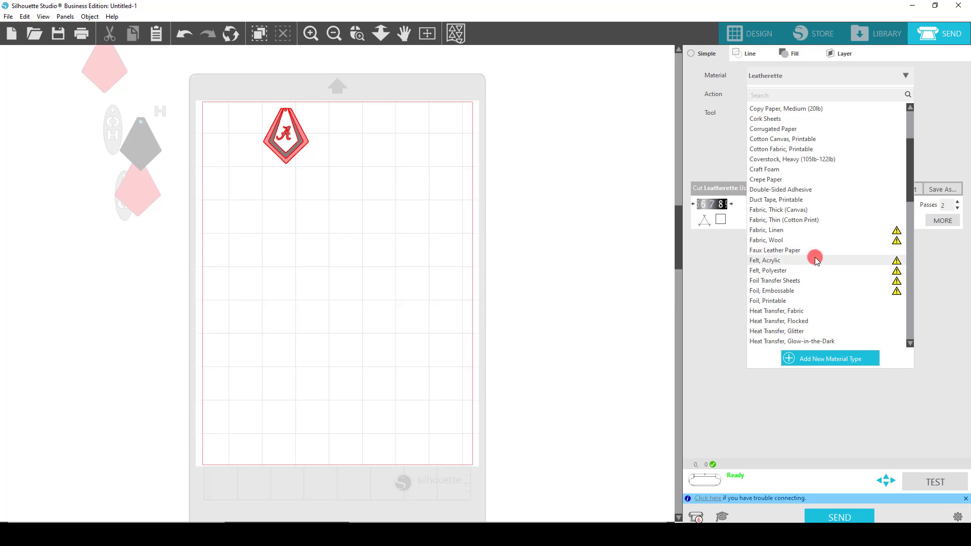
scroll(815, 255, "down", 6)
scroll(815, 251, "down", 2)
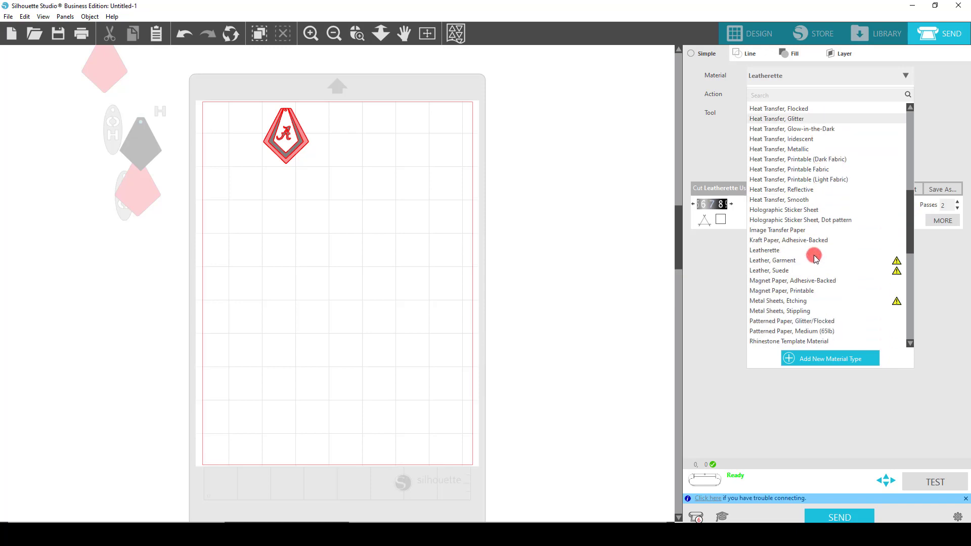
left_click(765, 251)
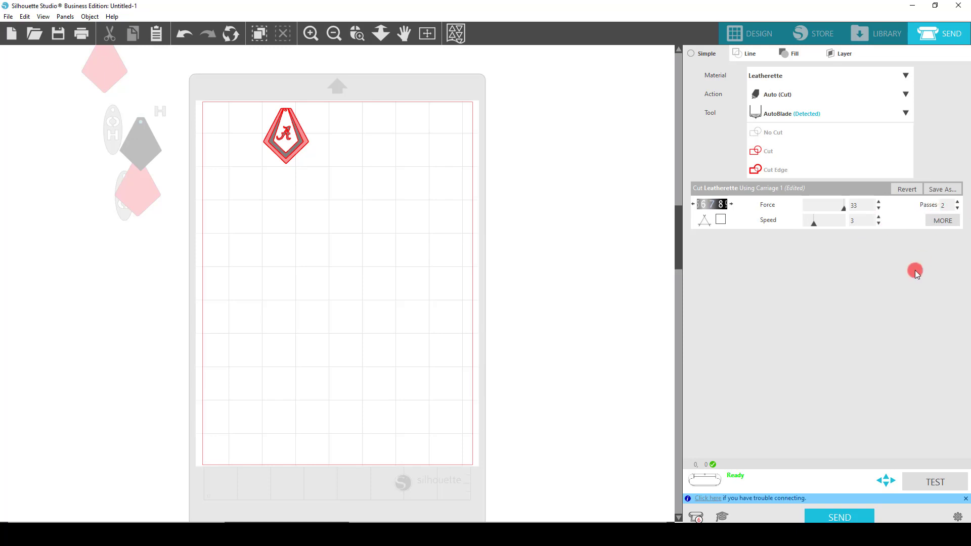
Move the red and black panels off the mat and place the white script A panel near the mat's upper-left corner
left_click_drag(285, 147, 100, 325)
left_click_drag(149, 168, 105, 319)
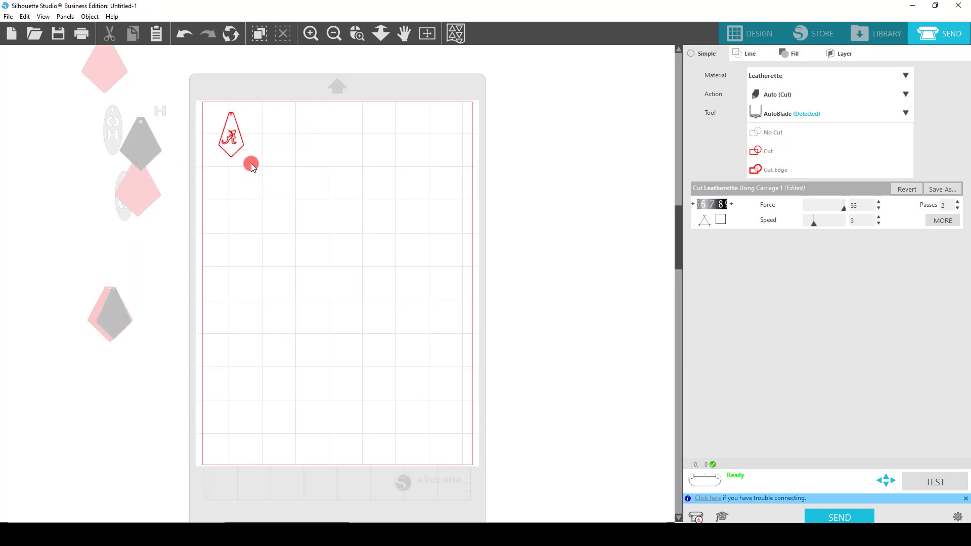
left_click(237, 146)
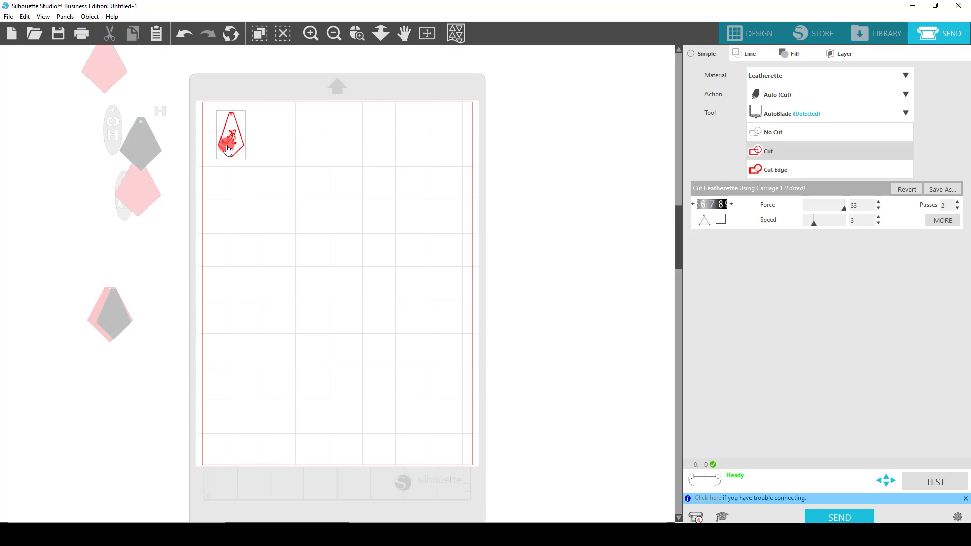
left_click_drag(226, 148, 245, 150)
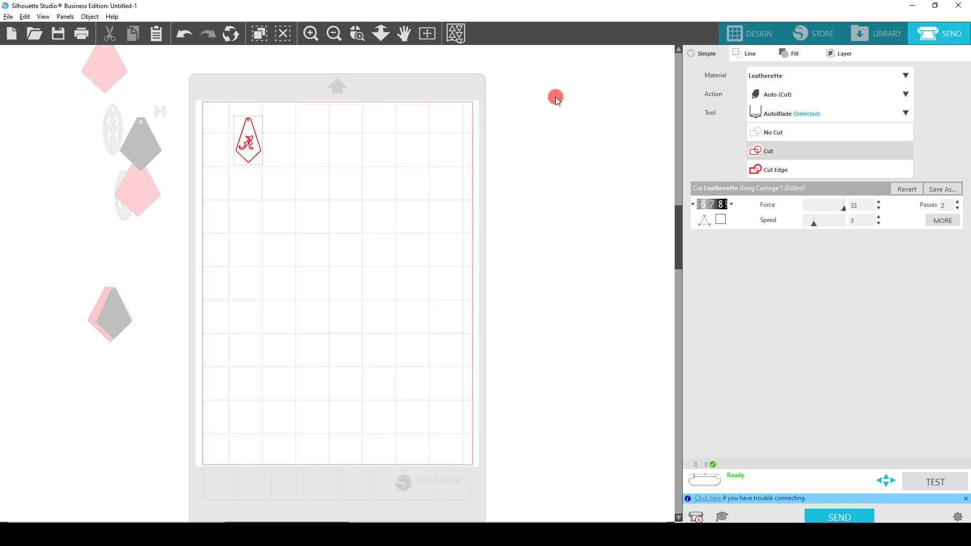
Return to the design view and shift the white script A panel slightly to the right on the mat
left_click(733, 36)
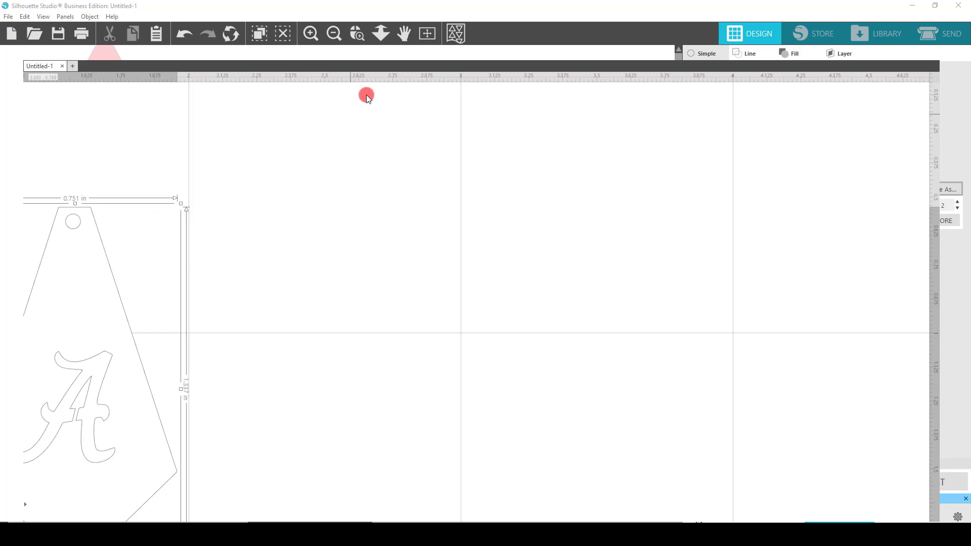
left_click(333, 34)
left_click(333, 34)
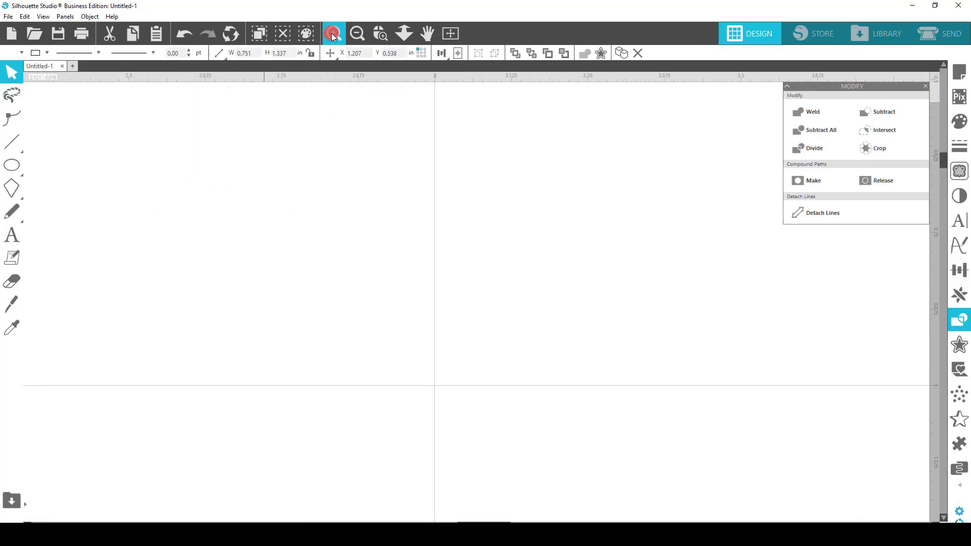
left_click(362, 33)
left_click(362, 32)
left_click(362, 32)
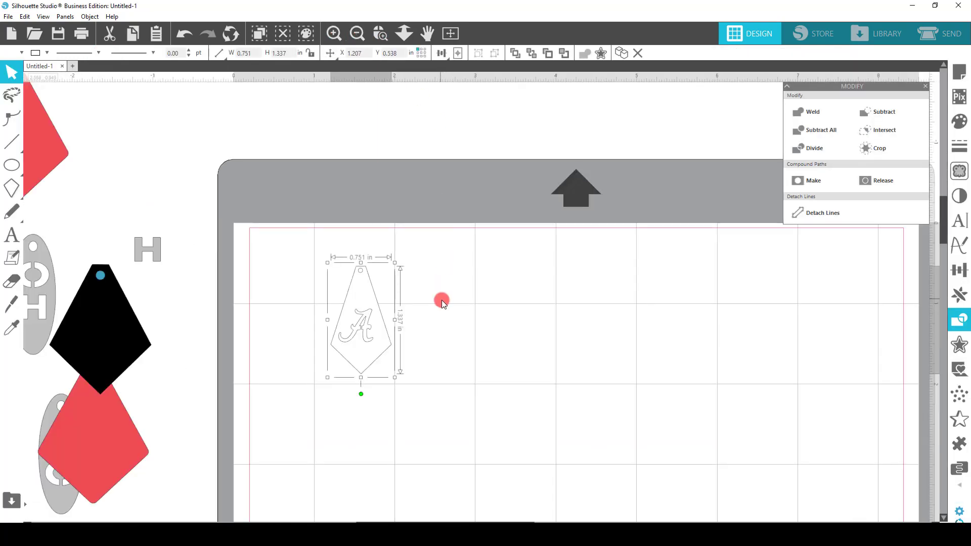
left_click_drag(388, 311, 423, 312)
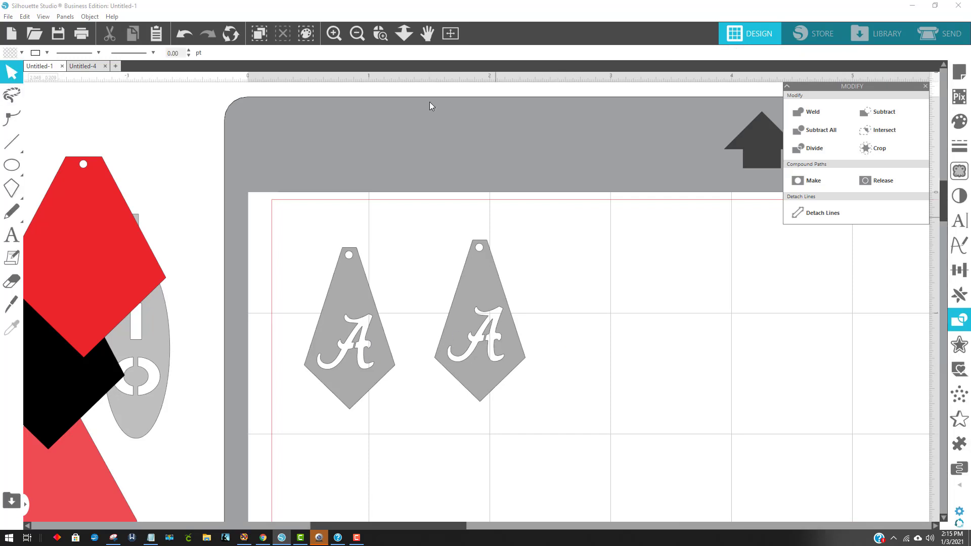
Place the smaller black kite behind the first script A panel, try the larger one behind the second, and undo that move
left_click(357, 34)
left_click(356, 34)
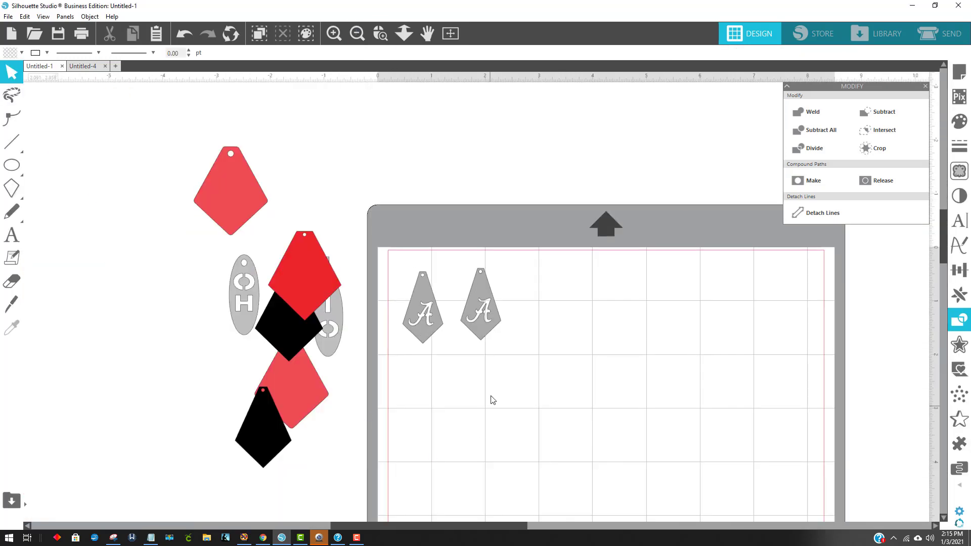
scroll(493, 400, "down", 2)
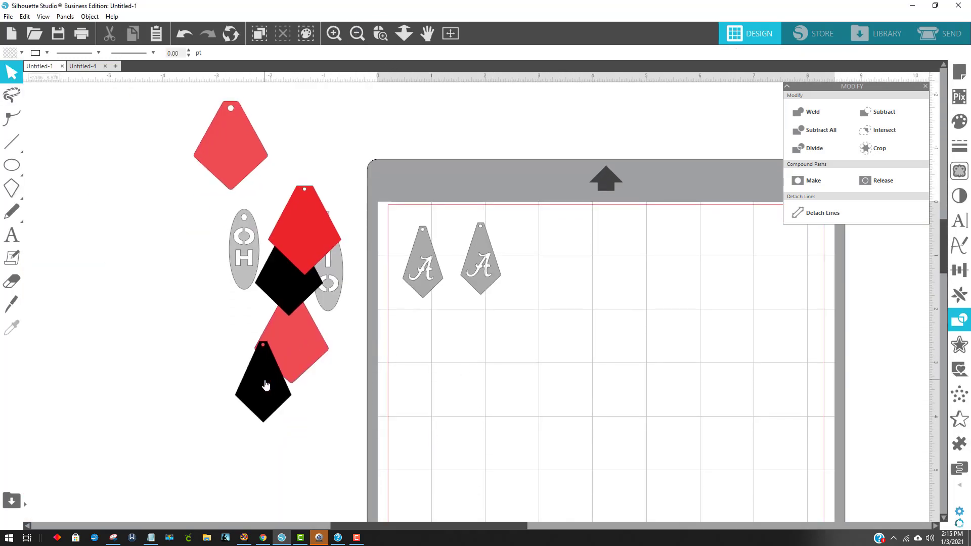
left_click_drag(265, 385, 425, 270)
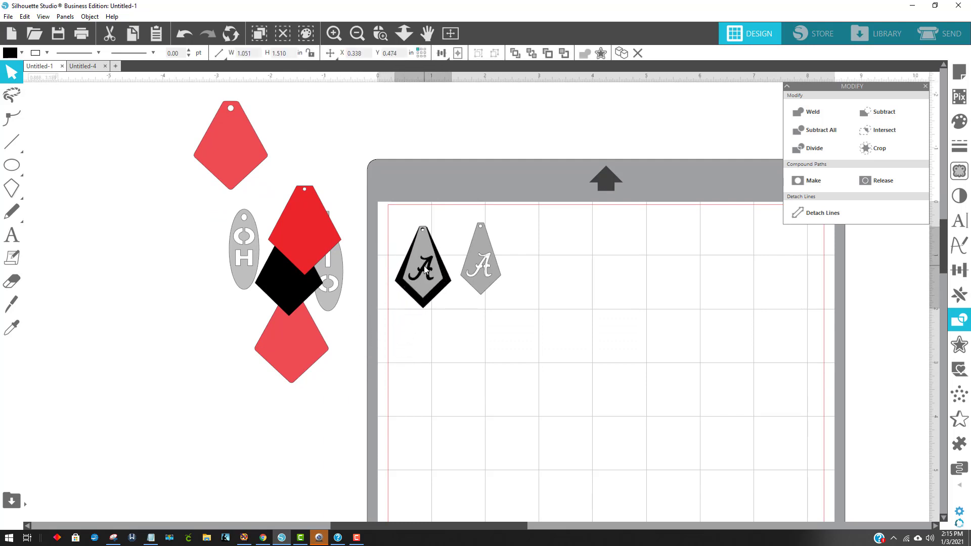
left_click_drag(287, 282, 478, 290)
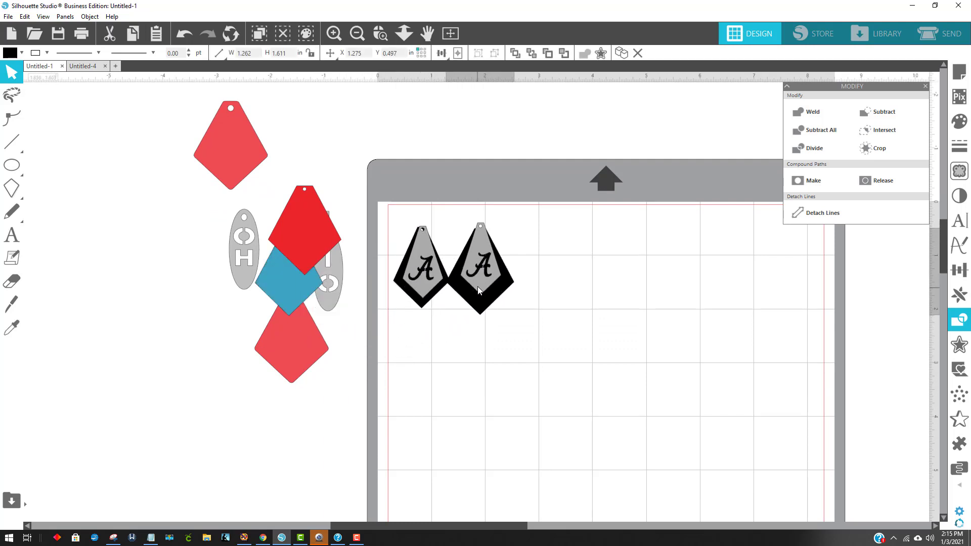
key("ctrl+z")
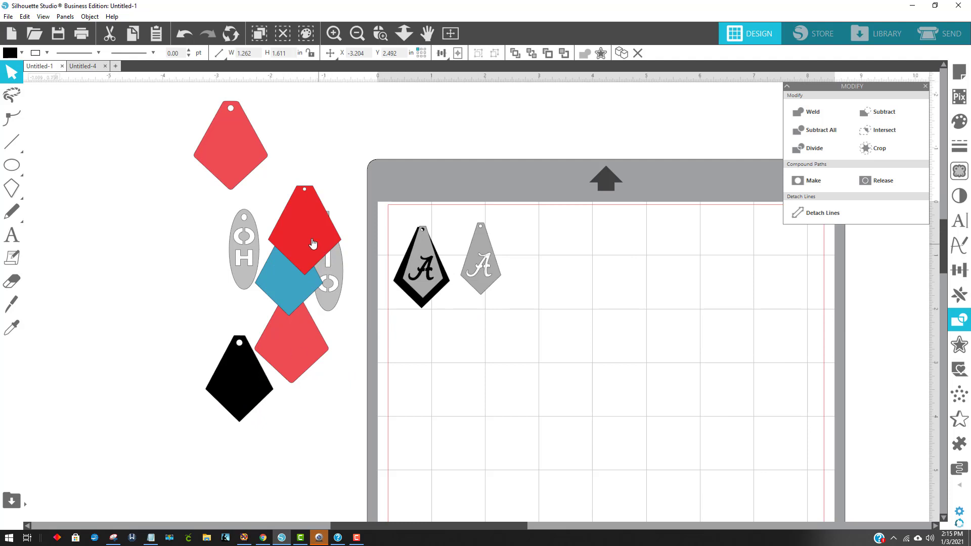
Place the bright red kite behind the first black-backed script A panel, and move the light red and blue kites aside
left_click_drag(313, 243, 171, 269)
left_click(302, 410)
scroll(310, 417, "down", 3)
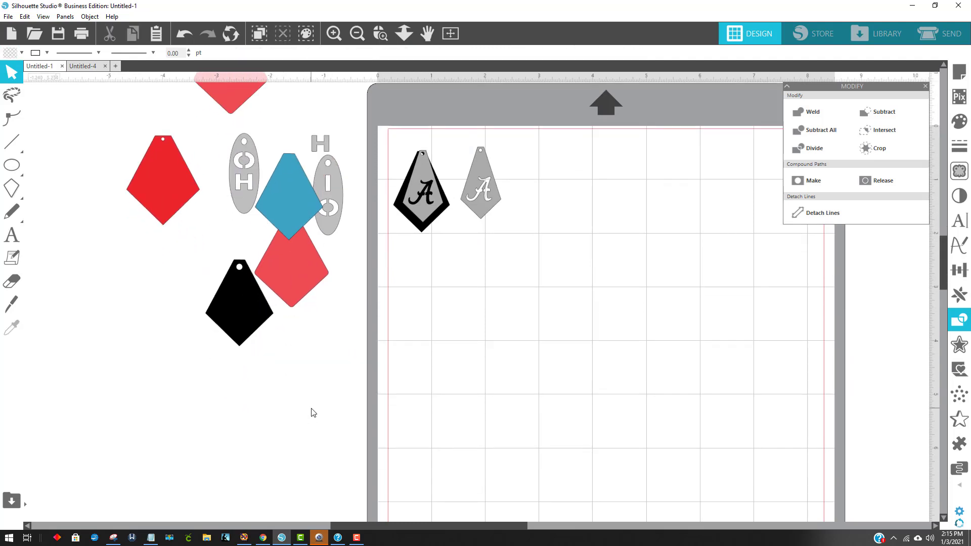
scroll(324, 385, "up", 3)
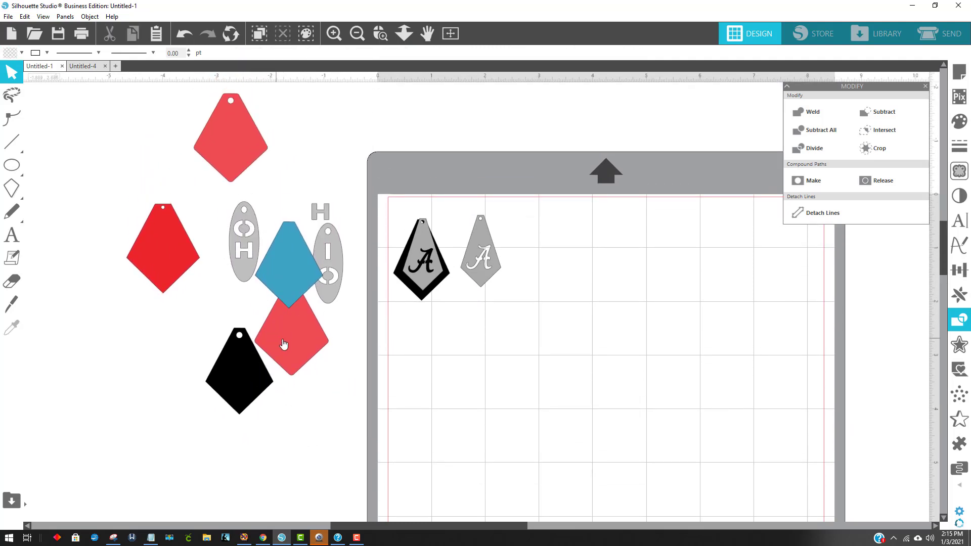
left_click_drag(284, 344, 59, 365)
left_click_drag(153, 252, 411, 263)
left_click(356, 290)
left_click_drag(304, 272, 153, 329)
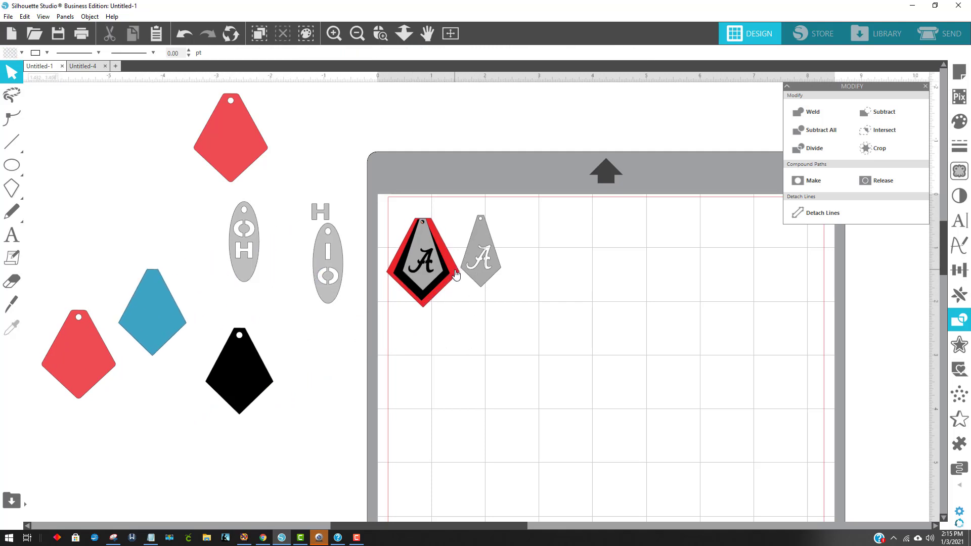
Duplicate the layered earring's red kite and smaller black kite onto the mat for the second earring
left_click_drag(456, 274, 587, 285)
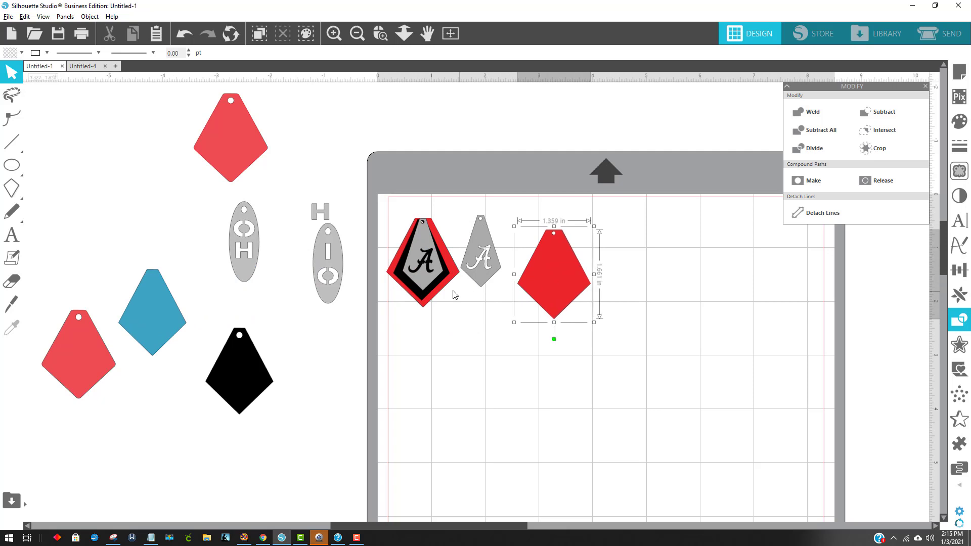
left_click(435, 292)
left_click_drag(435, 292, 616, 310)
Move both script A panels and both bright red kites off the mat, and set the larger spare black kite aside
left_click_drag(429, 260, 895, 338)
left_click_drag(488, 263, 904, 348)
left_click_drag(421, 263, 298, 439)
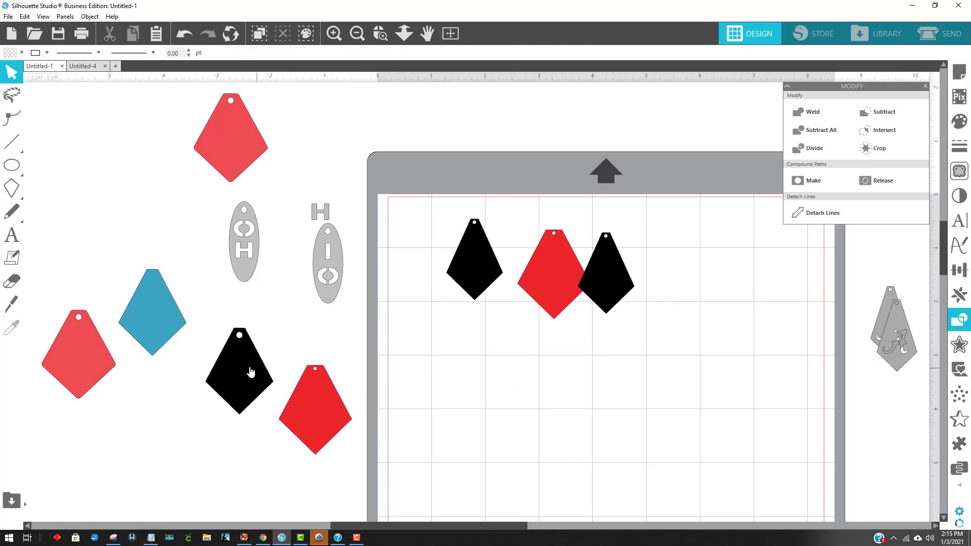
left_click_drag(244, 364, 80, 236)
left_click_drag(532, 298, 267, 411)
Gather the spare oval pieces, letter H, and black, blue and light red kites farther away from the mat
left_click_drag(332, 257, 183, 216)
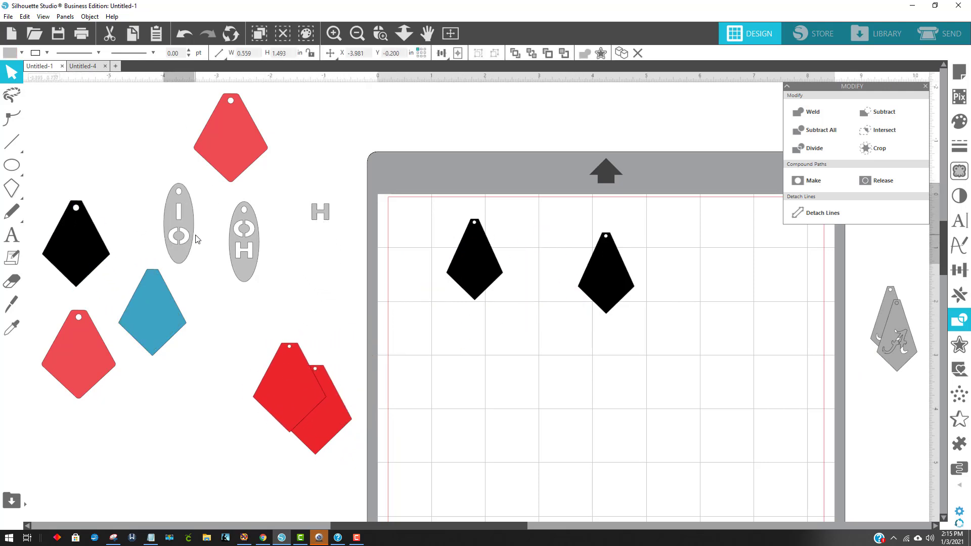
left_click_drag(343, 230, 13, 283)
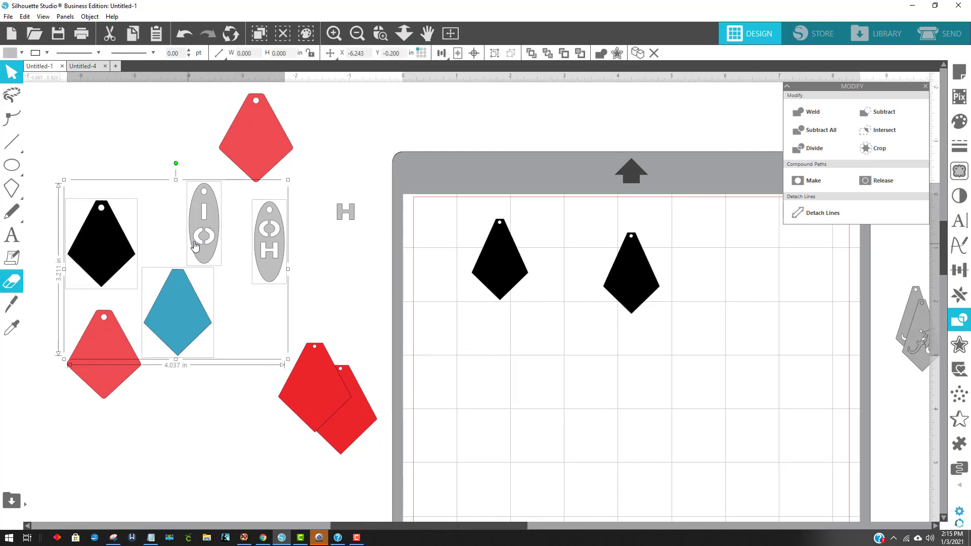
left_click_drag(197, 250, 38, 228)
left_click_drag(345, 214, 90, 270)
left_click(170, 198)
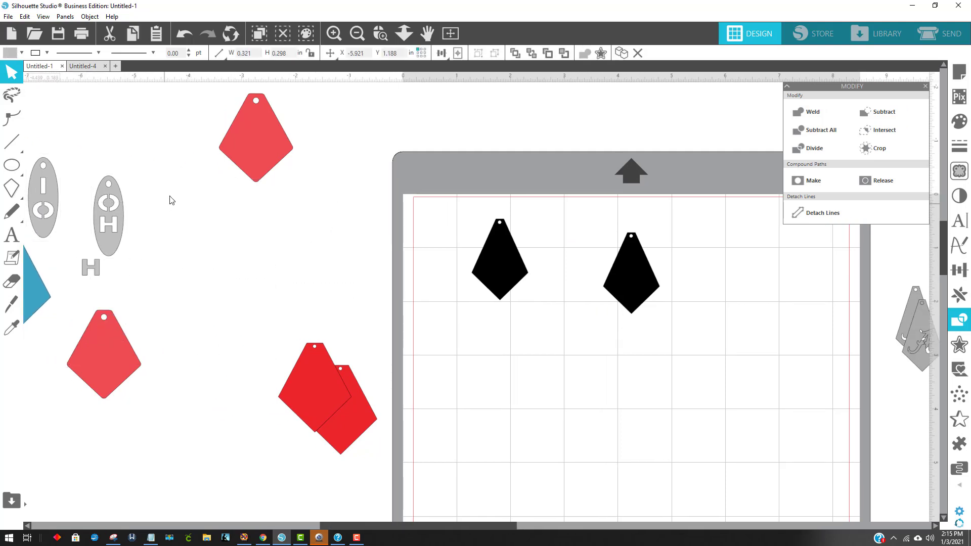
left_click_drag(230, 159, 86, 220)
left_click_drag(103, 364, 52, 265)
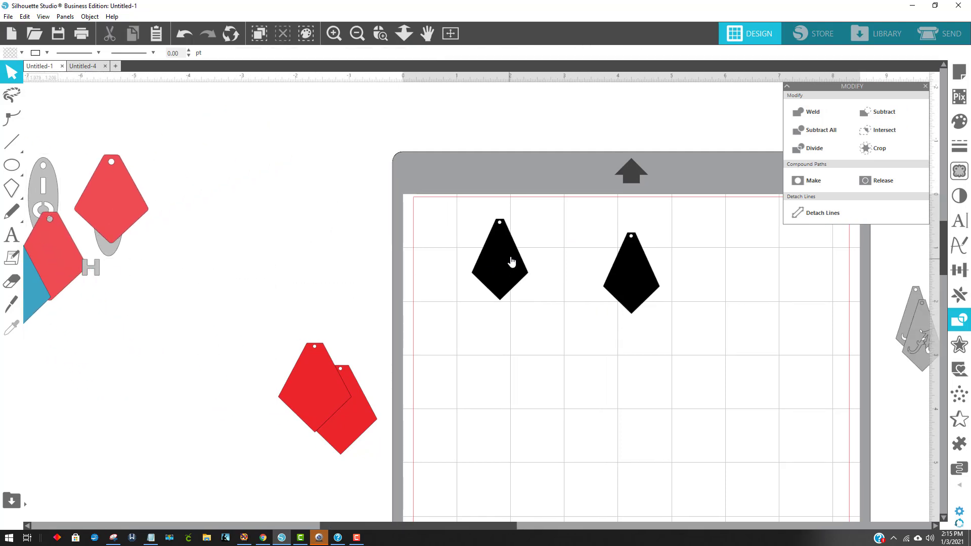
Place the two black kites side by side near the mat's upper-left corner
left_click_drag(501, 265, 468, 260)
left_click(583, 266)
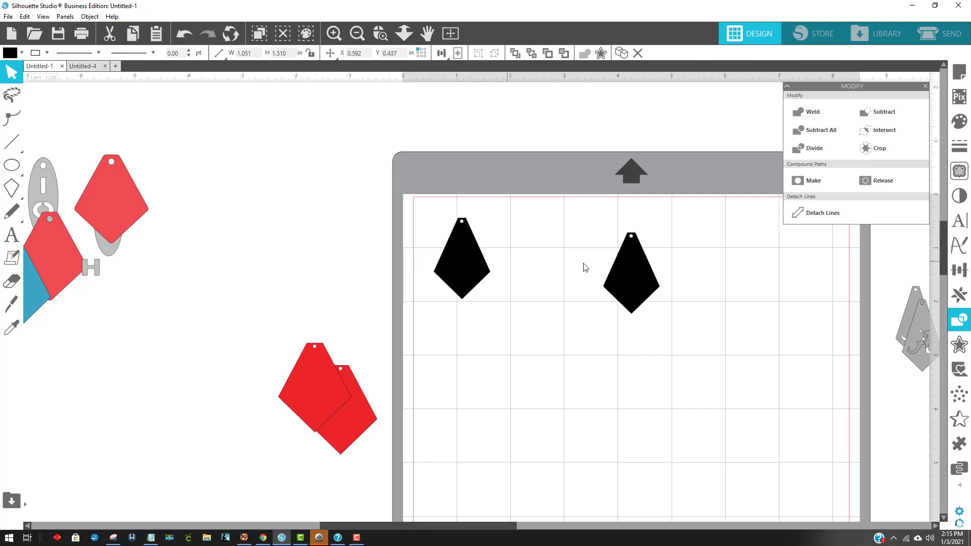
left_click_drag(632, 268, 536, 250)
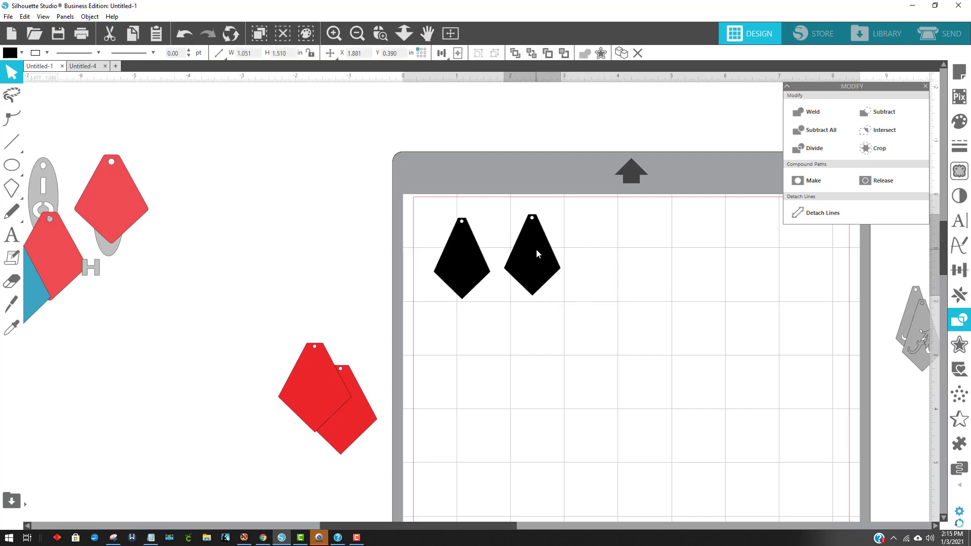